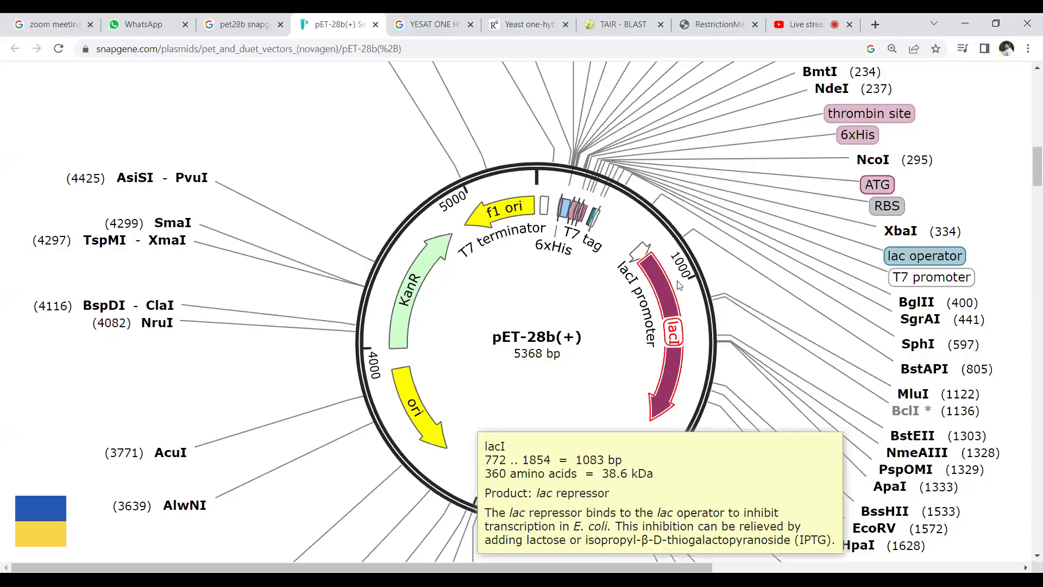
- Inspect the NdeI site on the pET-28b(+) map and highlight NdeI through XhoI in the RestrictionMapper noncutters list
{"action": "scroll", "coordinate": [679, 348], "scroll_direction": "up", "scroll_amount": 3}
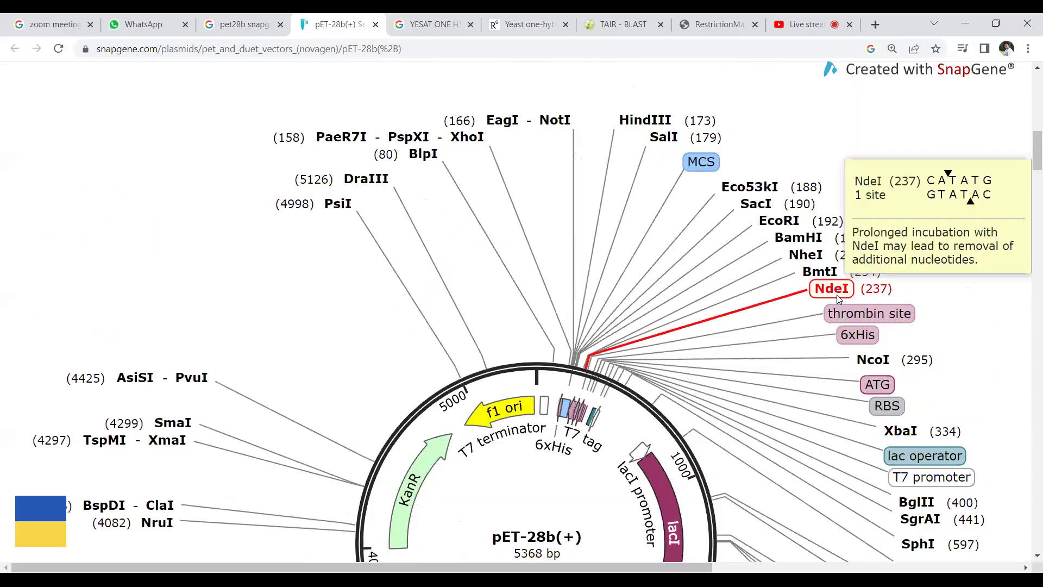
{"action": "scroll", "coordinate": [618, 336], "scroll_direction": "down", "scroll_amount": 3}
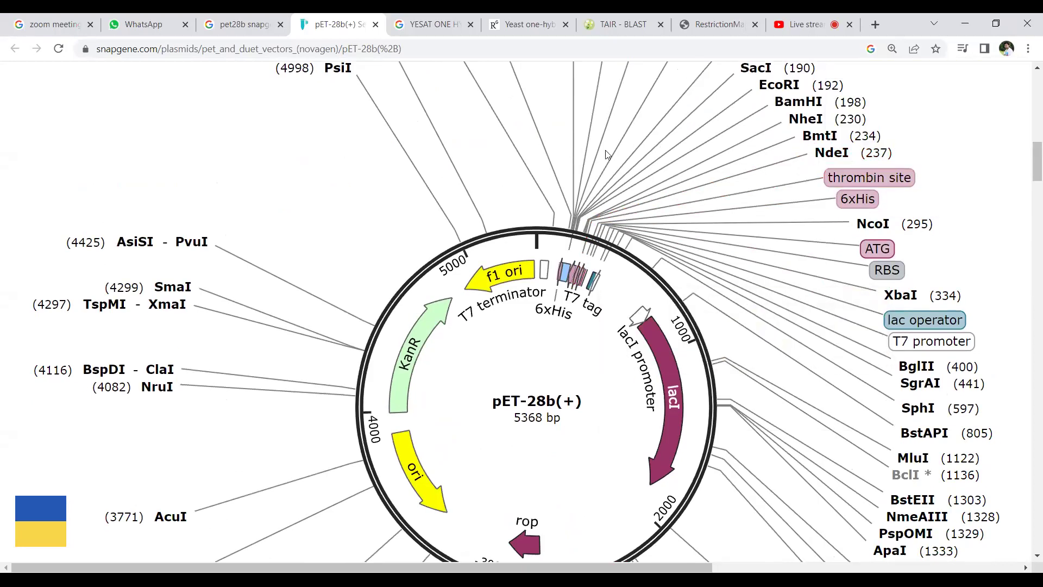
{"action": "left_click", "coordinate": [704, 27]}
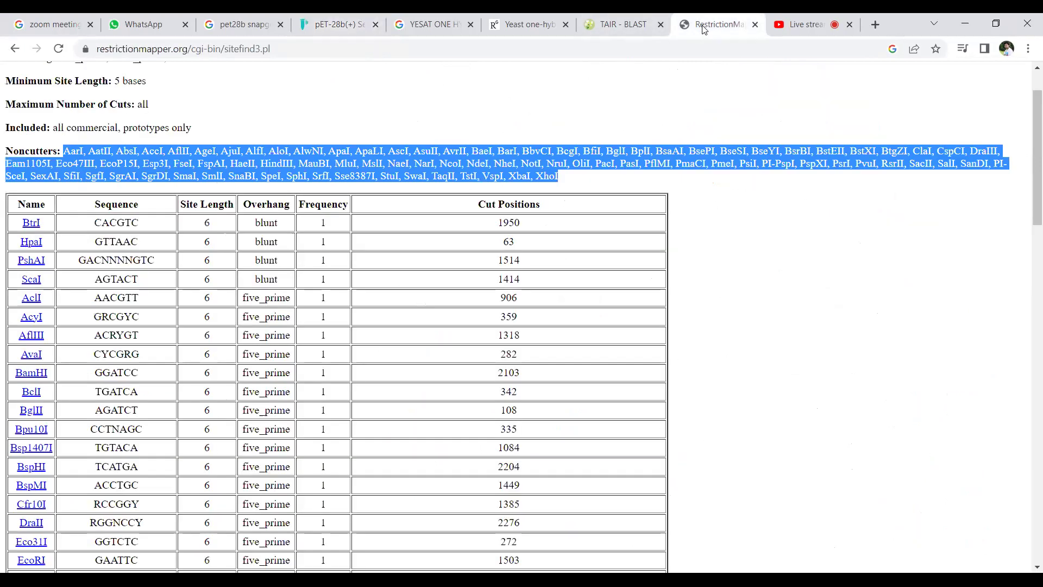
{"action": "left_click", "coordinate": [805, 237]}
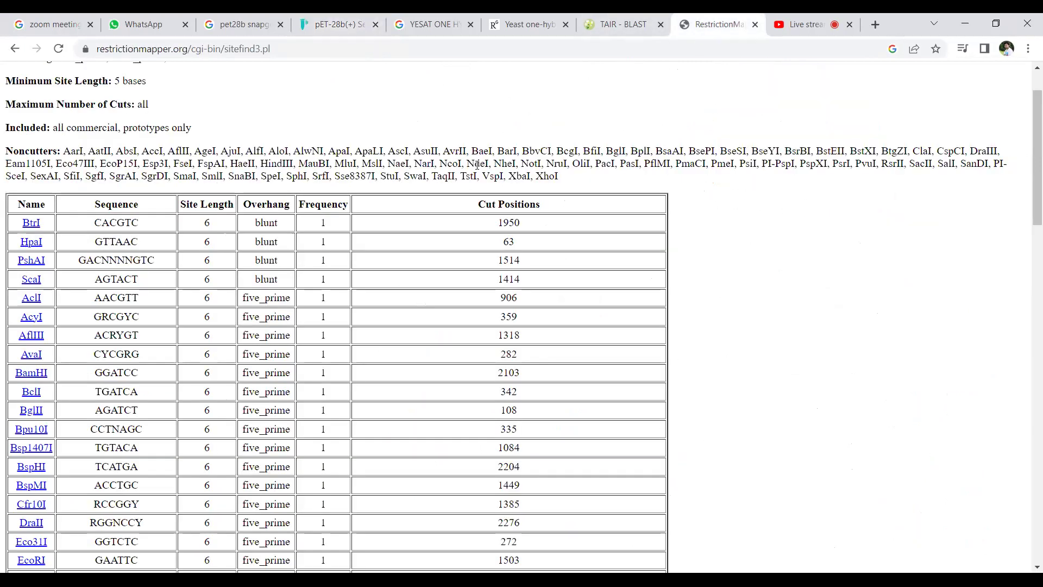
{"action": "left_click_drag", "start_coordinate": [466, 164], "coordinate": [485, 169]}
{"action": "left_click_drag", "start_coordinate": [563, 178], "coordinate": [538, 179]}
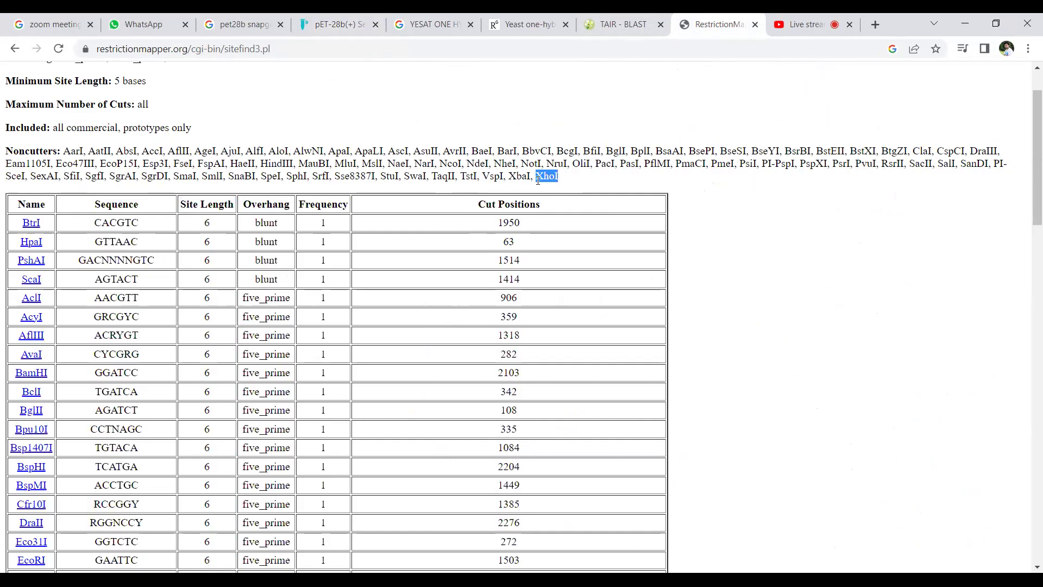
{"action": "left_click_drag", "start_coordinate": [467, 163], "coordinate": [559, 176]}
{"action": "left_click_drag", "start_coordinate": [466, 163], "coordinate": [561, 179]}
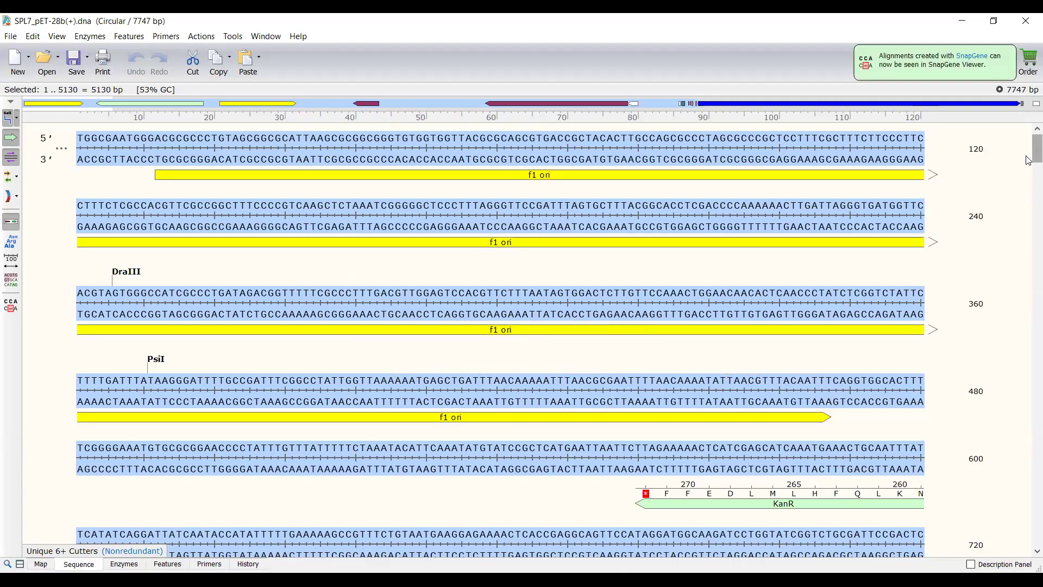
- Examine the SPL7_pET-28b(+) sequence in SnapGene from the f1 ori down to the NdeI site at the SPL7 gene's start
{"action": "scroll", "coordinate": [345, 189], "scroll_direction": "down", "scroll_amount": 15}
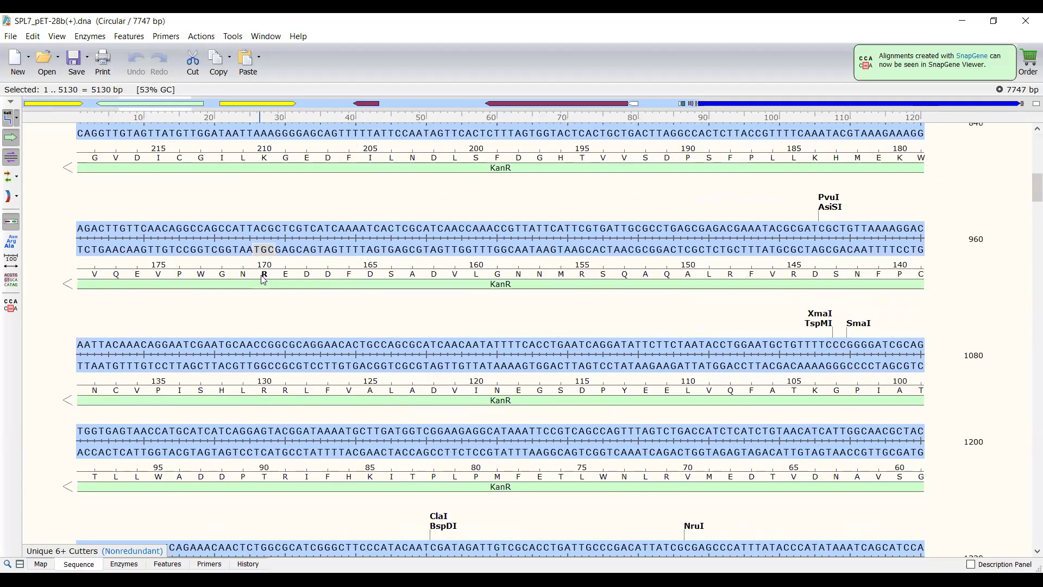
{"action": "scroll", "coordinate": [325, 309], "scroll_direction": "up", "scroll_amount": 15}
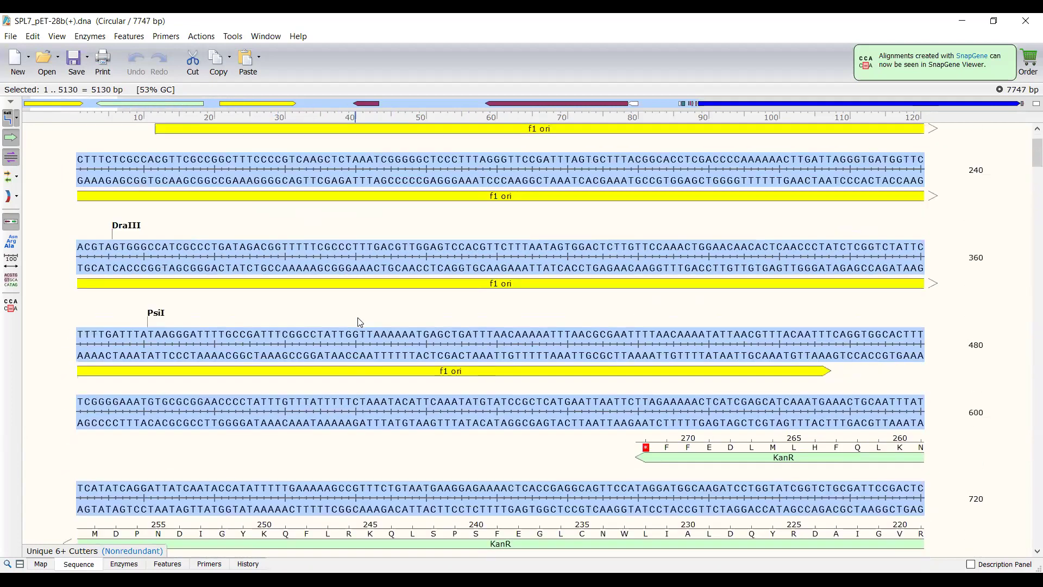
{"action": "left_click", "coordinate": [354, 283]}
{"action": "scroll", "coordinate": [354, 298], "scroll_direction": "down", "scroll_amount": 20}
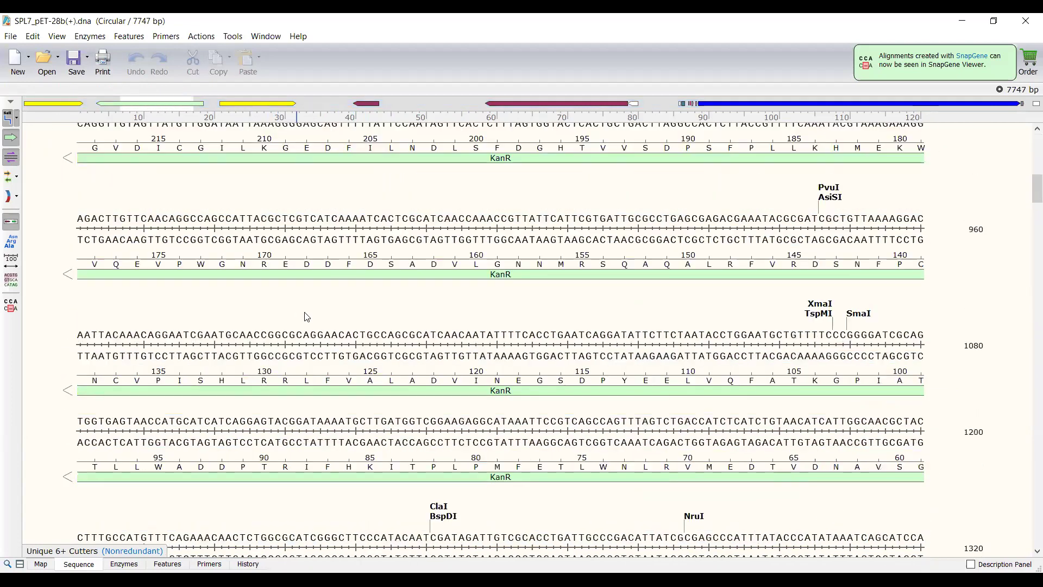
{"action": "scroll", "coordinate": [355, 319], "scroll_direction": "up", "scroll_amount": 20}
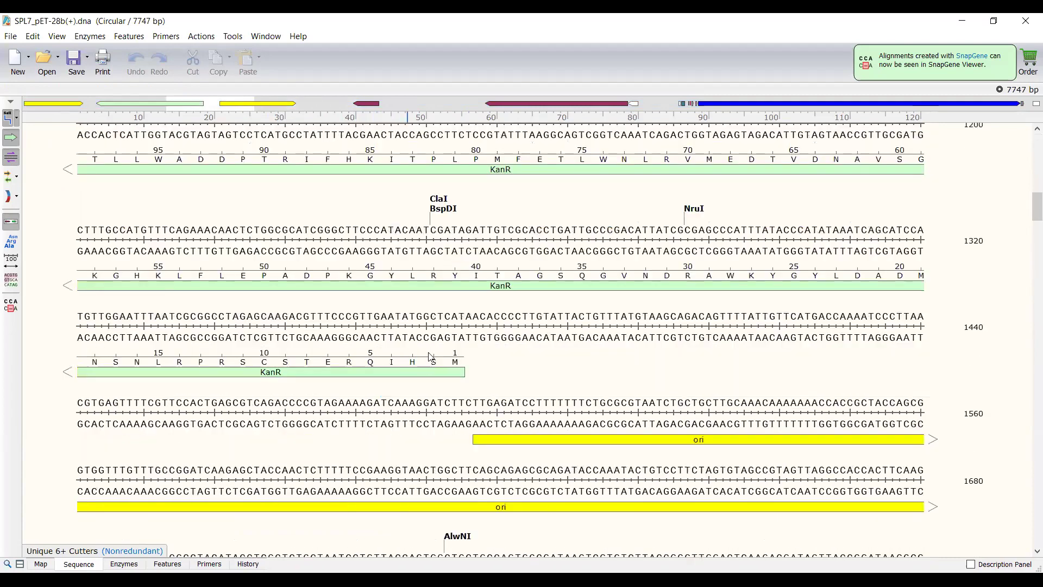
{"action": "scroll", "coordinate": [441, 363], "scroll_direction": "down", "scroll_amount": 20}
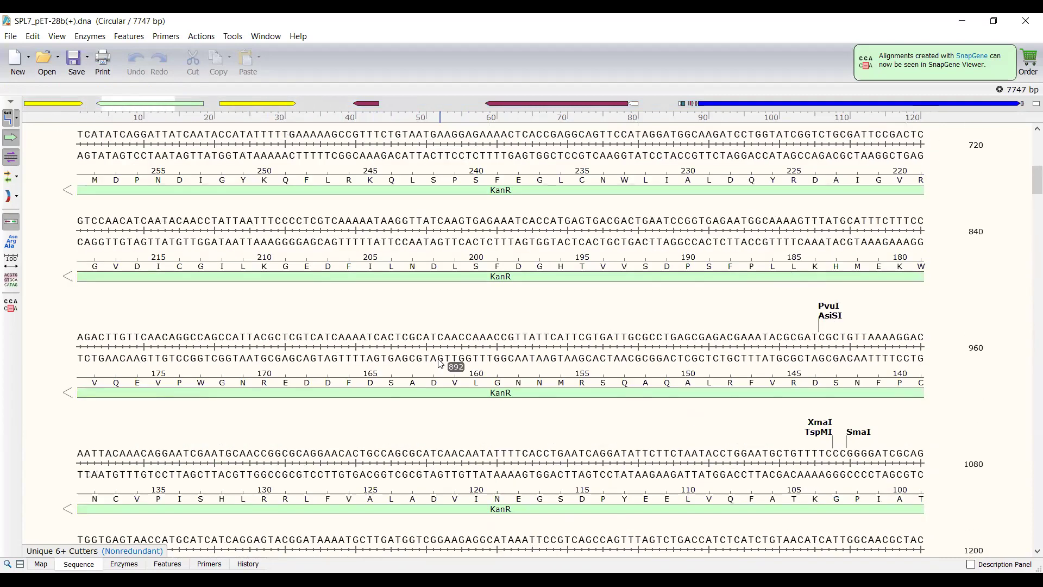
{"action": "scroll", "coordinate": [439, 363], "scroll_direction": "down", "scroll_amount": 20}
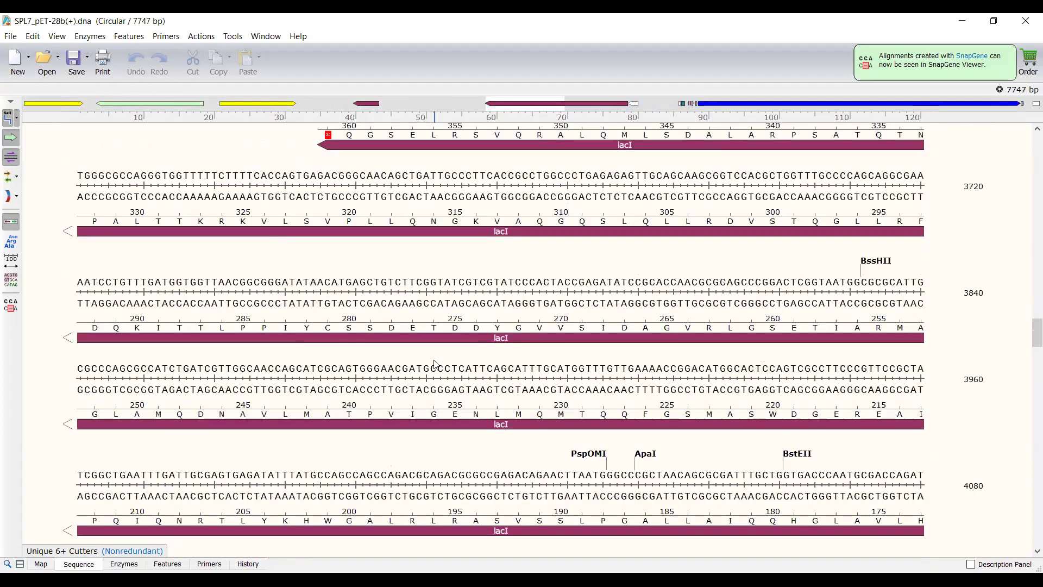
{"action": "scroll", "coordinate": [436, 367], "scroll_direction": "down", "scroll_amount": 5}
{"action": "scroll", "coordinate": [436, 367], "scroll_direction": "up", "scroll_amount": 4}
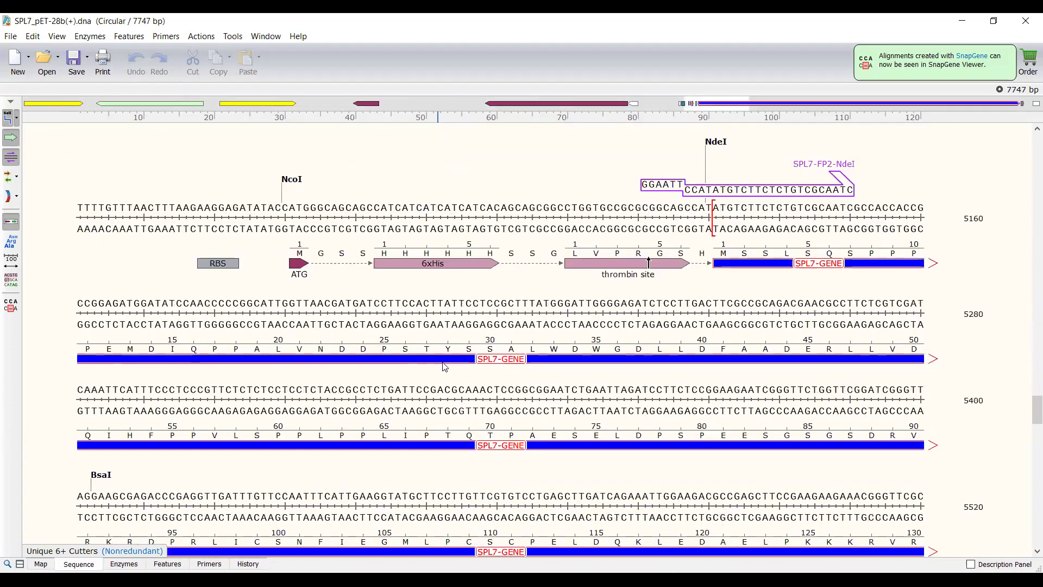
- Locate the ATG start codon of the SPL7 gene and select the vector sequence ahead of it, bases 1 to 5130
{"action": "left_click", "coordinate": [716, 264]}
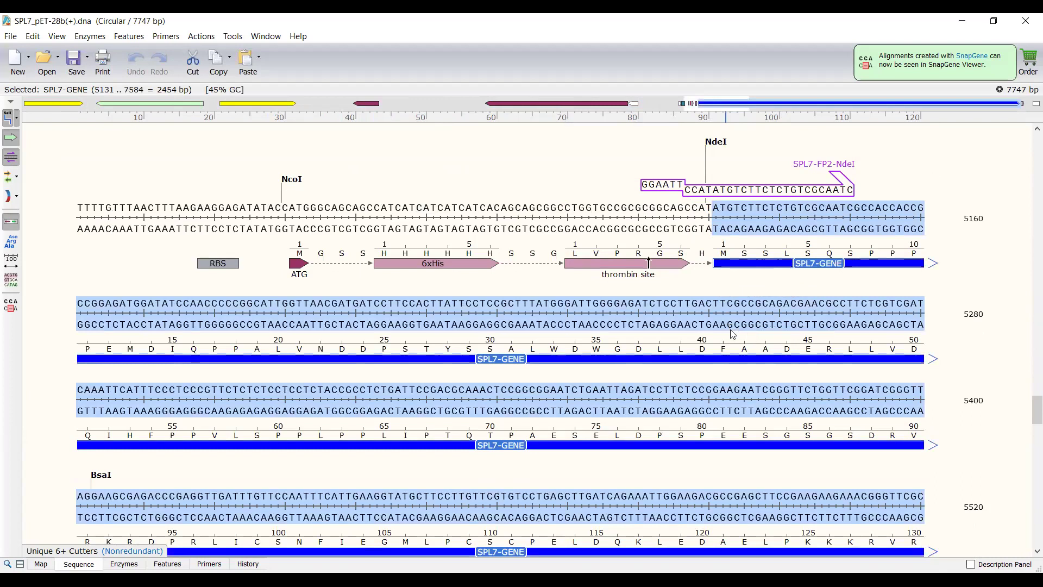
{"action": "left_click_drag", "start_coordinate": [714, 212], "coordinate": [732, 208]}
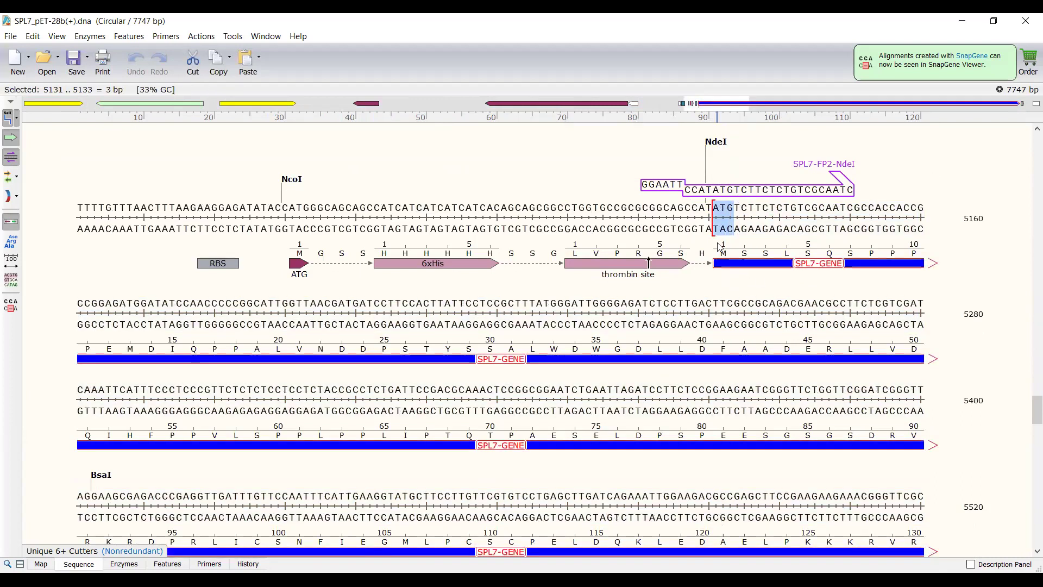
{"action": "left_click", "coordinate": [707, 209]}
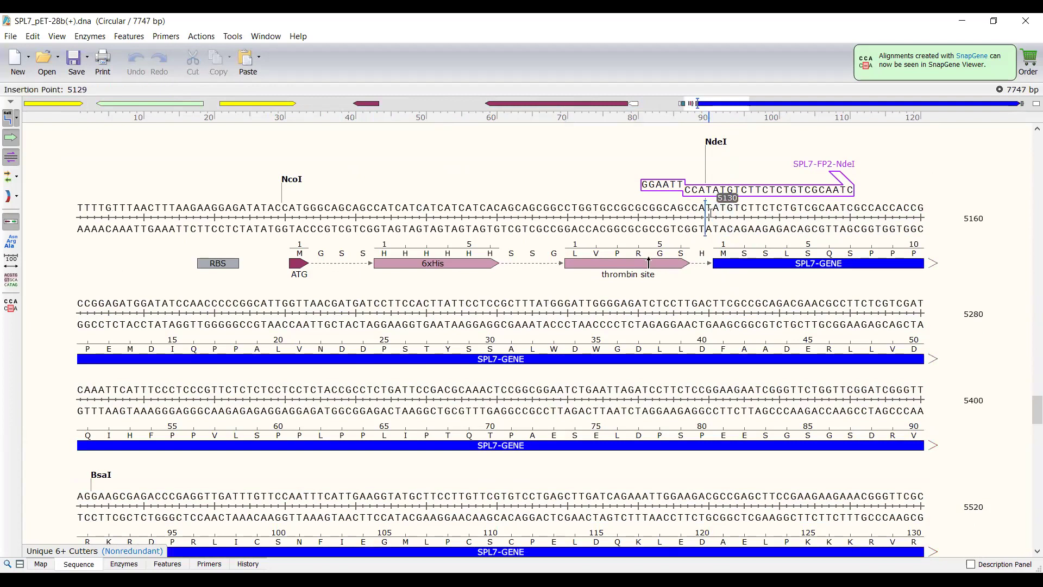
{"action": "left_click_drag", "start_coordinate": [709, 213], "coordinate": [68, 135]}
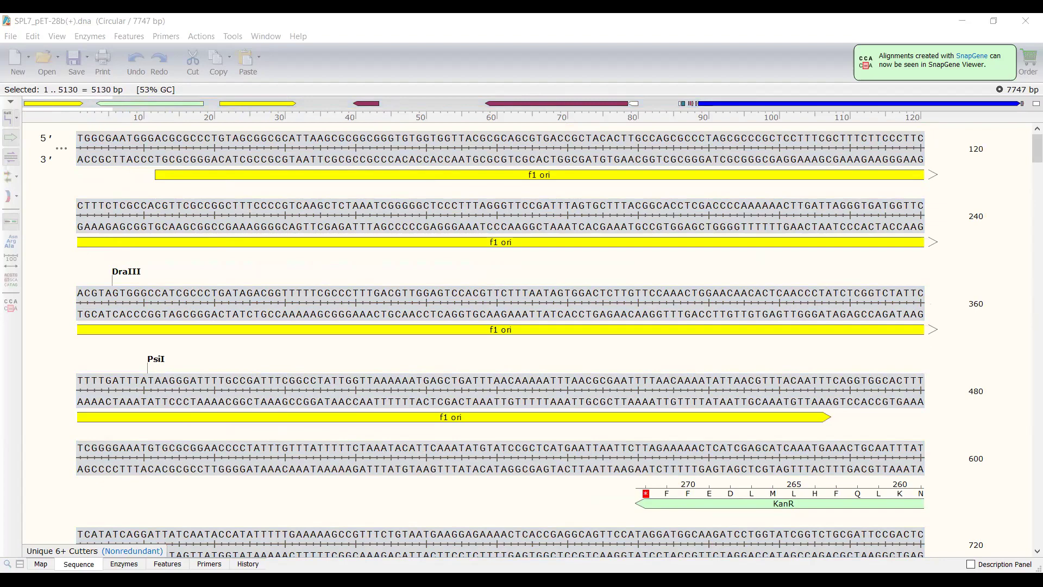
- Start a new circular DNA file from the selected bases 1 to 5130 and go through its sequence
{"action": "key", "text": "ctrl+n"}
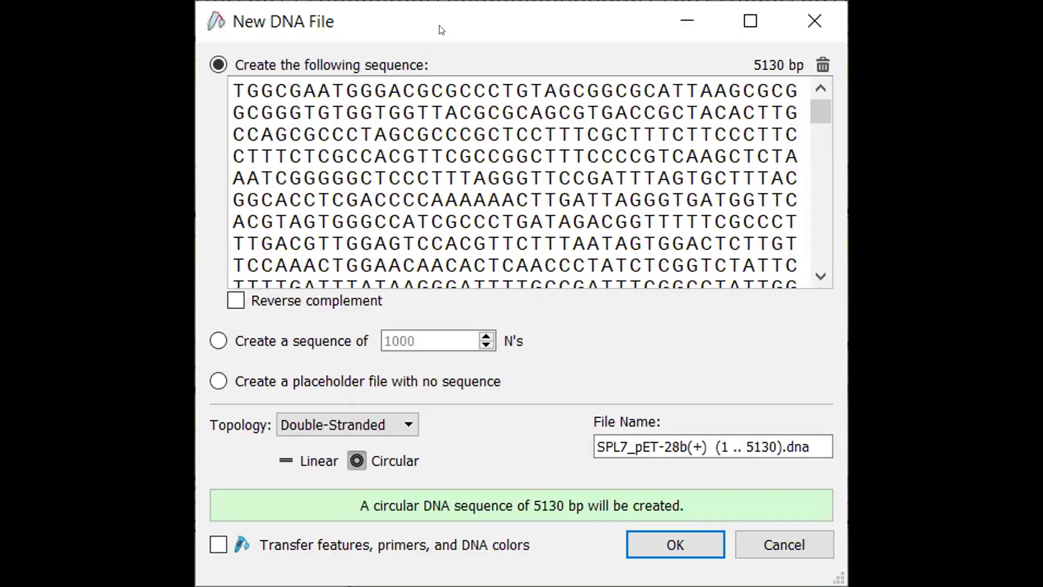
{"action": "scroll", "coordinate": [445, 182], "scroll_direction": "down", "scroll_amount": 15}
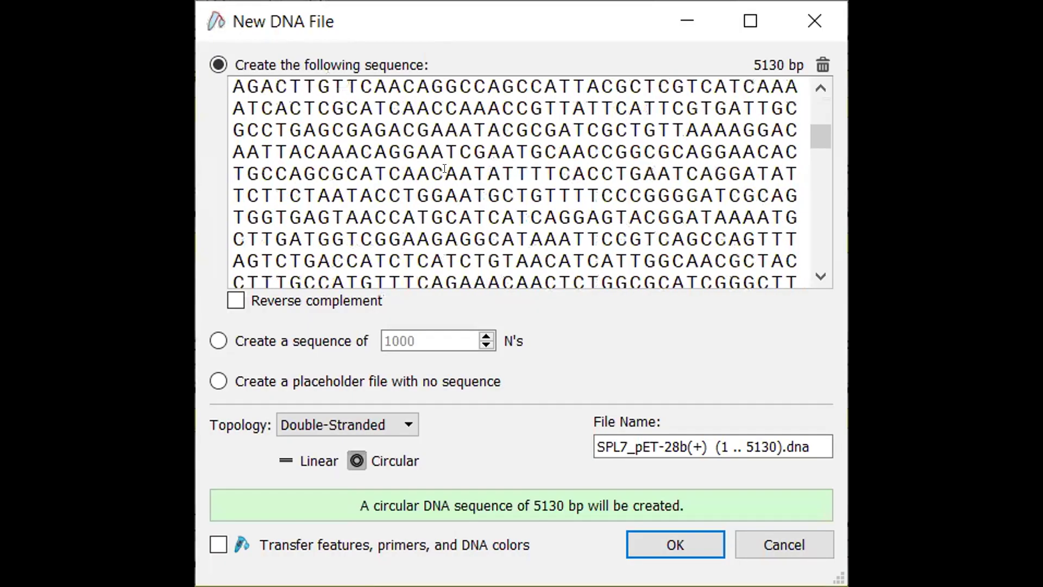
{"action": "scroll", "coordinate": [445, 182], "scroll_direction": "down", "scroll_amount": 10}
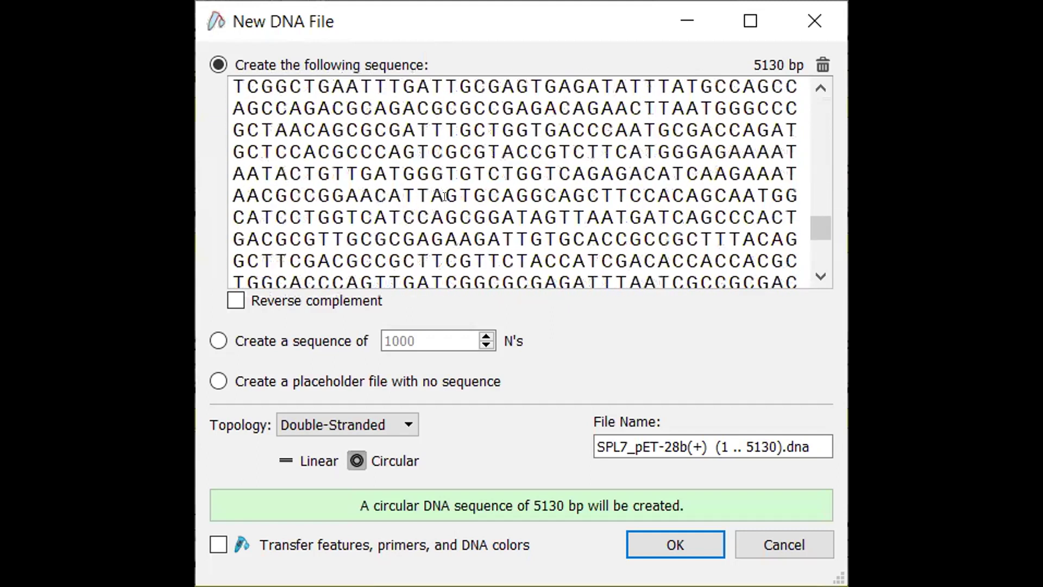
{"action": "scroll", "coordinate": [446, 197], "scroll_direction": "up", "scroll_amount": 1}
{"action": "scroll", "coordinate": [446, 196], "scroll_direction": "up", "scroll_amount": 12}
{"action": "scroll", "coordinate": [347, 219], "scroll_direction": "up", "scroll_amount": 4}
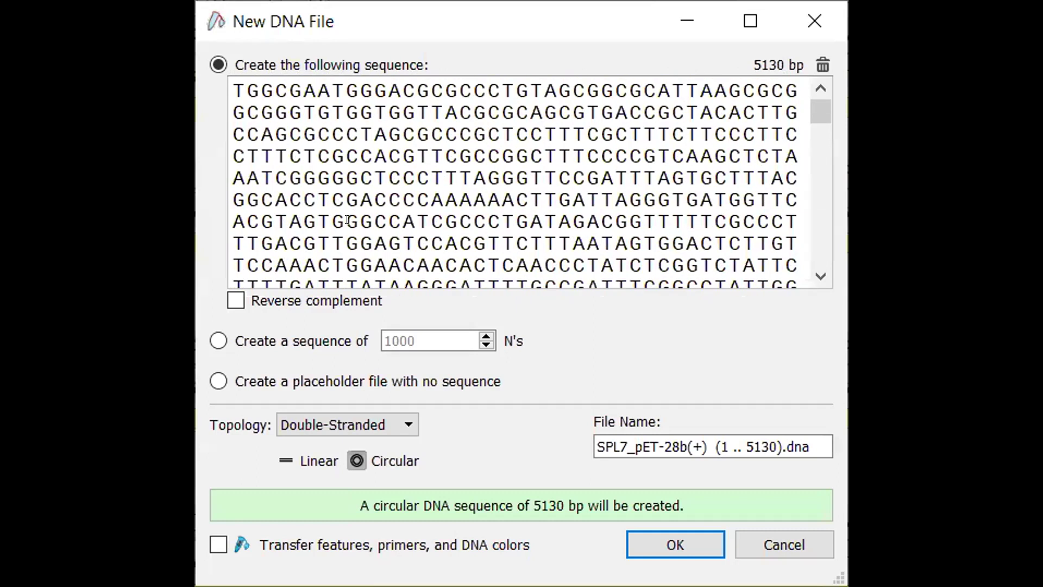
{"action": "scroll", "coordinate": [347, 219], "scroll_direction": "down", "scroll_amount": 10}
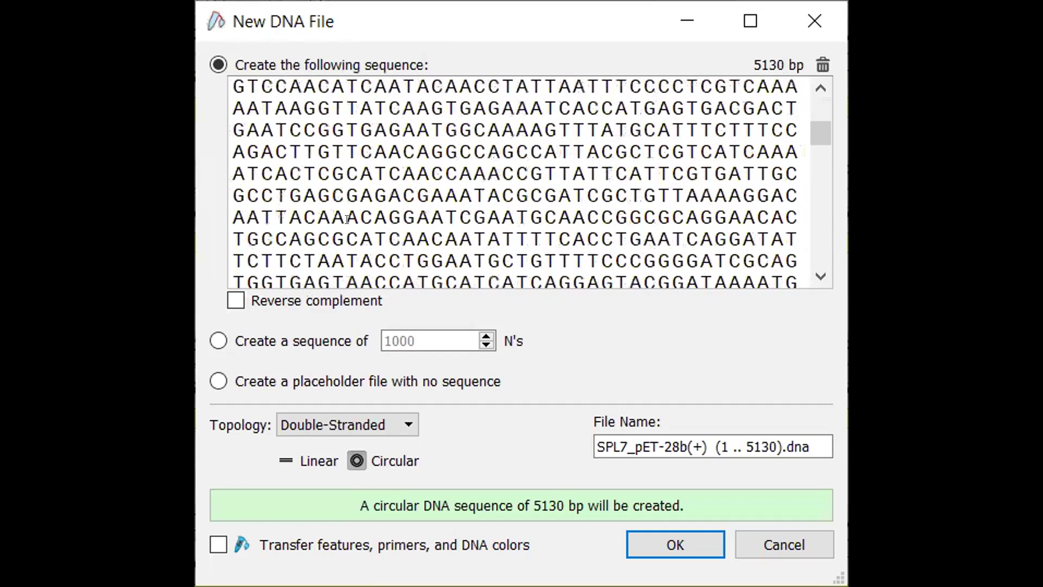
{"action": "scroll", "coordinate": [358, 220], "scroll_direction": "down", "scroll_amount": 6}
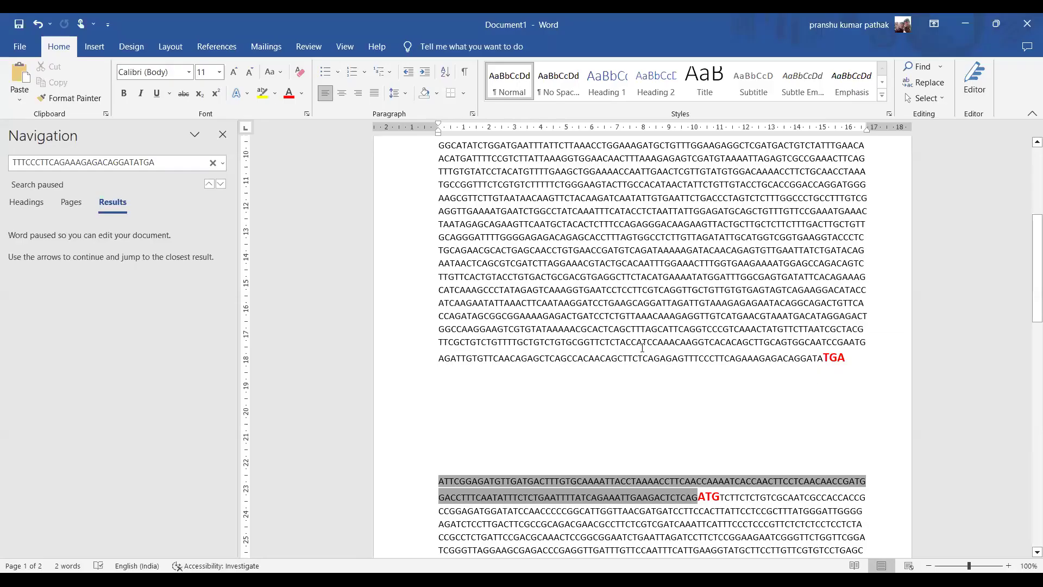
- Copy the SPL7 coding sequence from the Word document, ending just before the red TGA stop codon
{"action": "scroll", "coordinate": [642, 348], "scroll_direction": "up", "scroll_amount": 8}
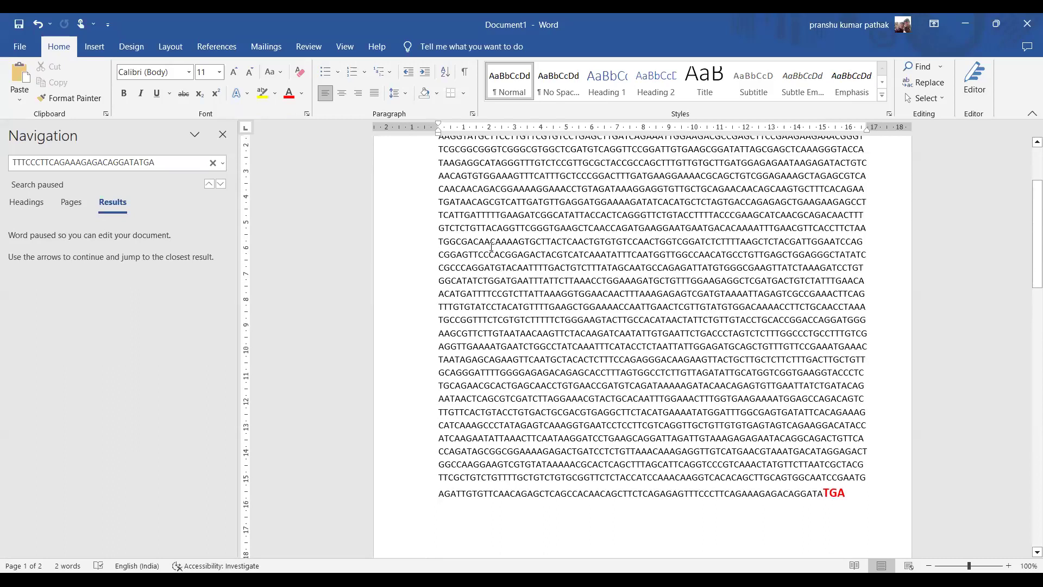
{"action": "left_click_drag", "start_coordinate": [439, 204], "coordinate": [826, 393]}
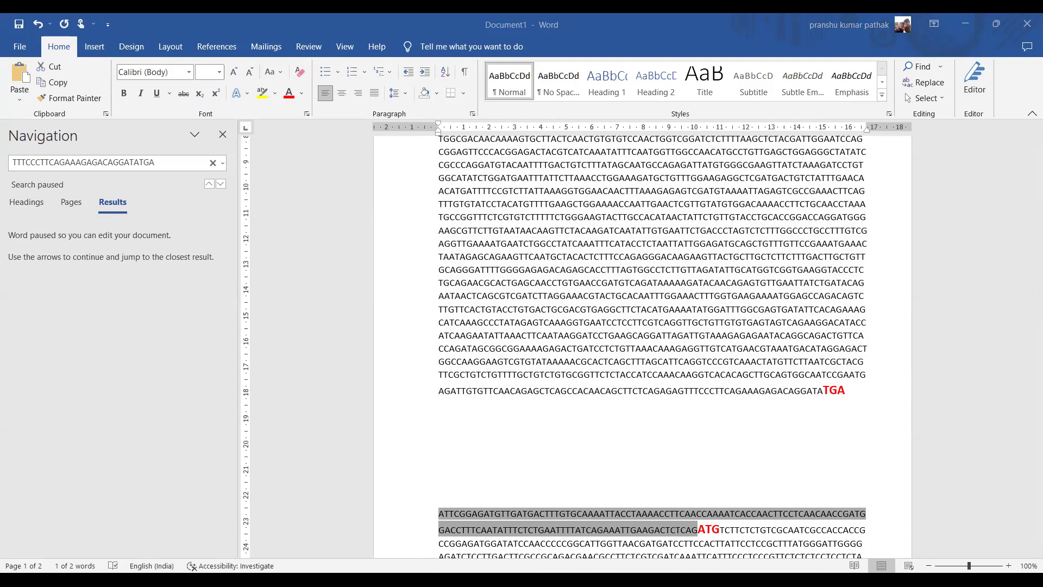
{"action": "key", "text": "ctrl+z"}
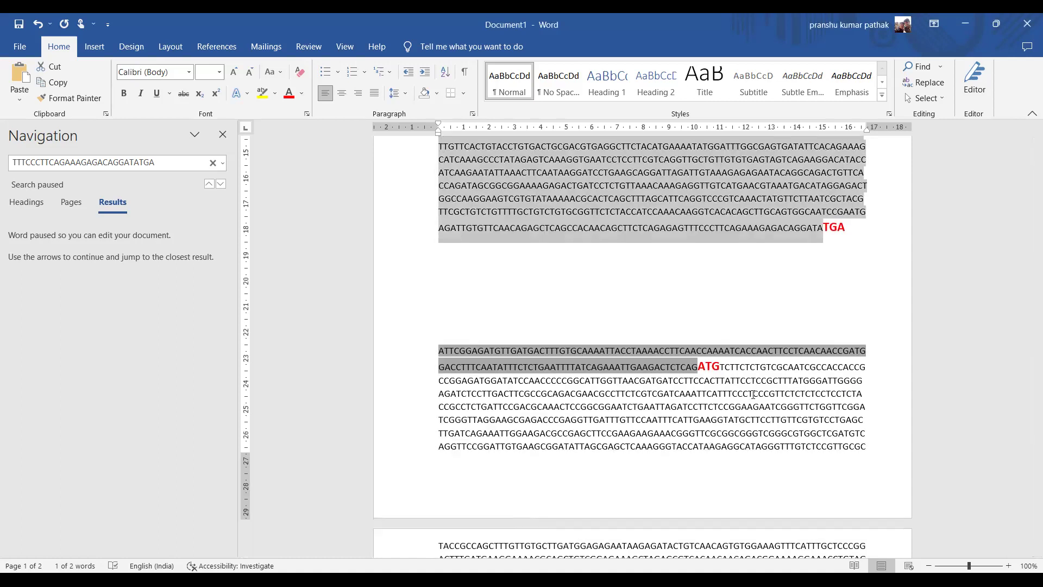
{"action": "key", "text": "ctrl+z"}
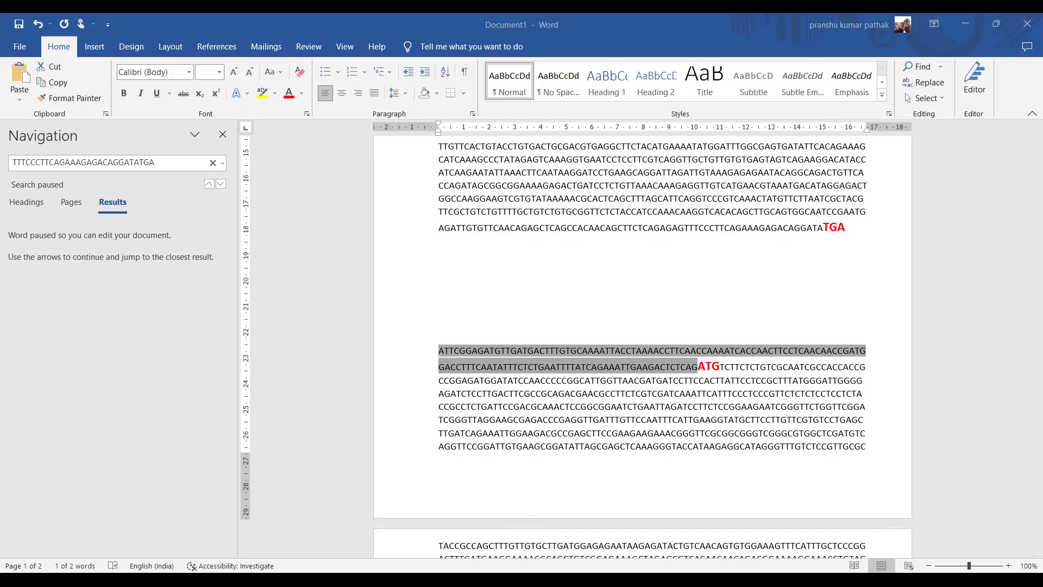
{"action": "triple_click", "coordinate": [870, 217]}
{"action": "left_click", "coordinate": [873, 294]}
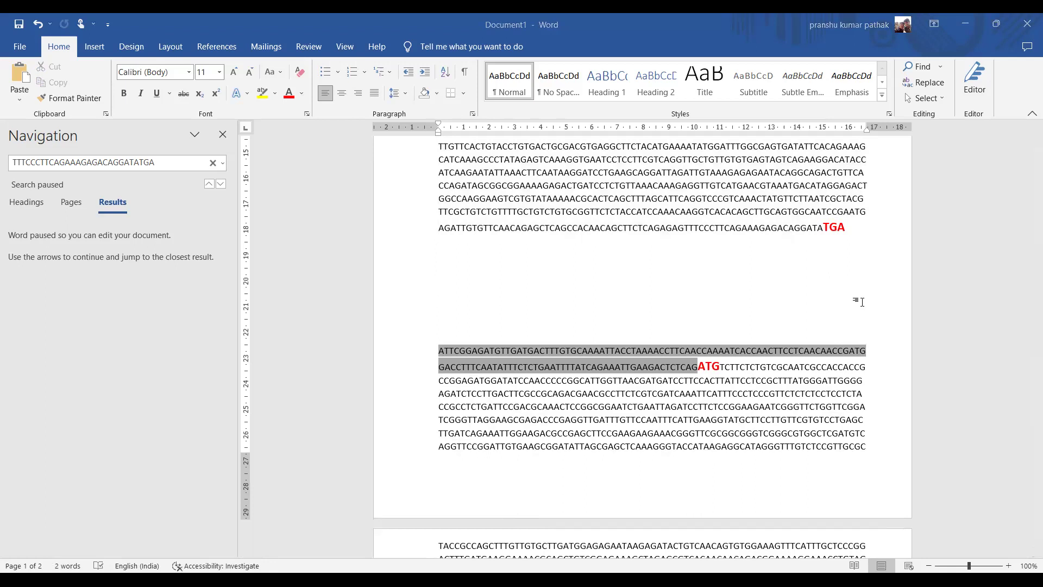
- In SnapGene, copy the vector sequence from the XhoI site after the SPL7 gene through base 7680 and append it to the new circular DNA file
{"action": "key", "text": "alt+Tab"}
{"action": "scroll", "coordinate": [553, 310], "scroll_direction": "up", "scroll_amount": 15}
{"action": "scroll", "coordinate": [553, 309], "scroll_direction": "down", "scroll_amount": 10}
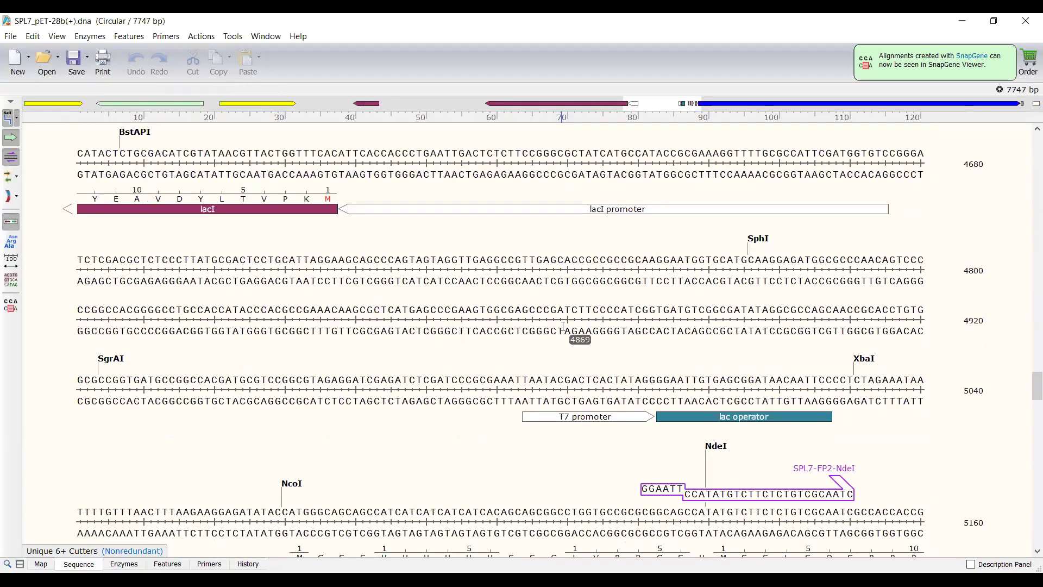
{"action": "scroll", "coordinate": [709, 313], "scroll_direction": "down", "scroll_amount": 10}
{"action": "scroll", "coordinate": [709, 313], "scroll_direction": "down", "scroll_amount": 15}
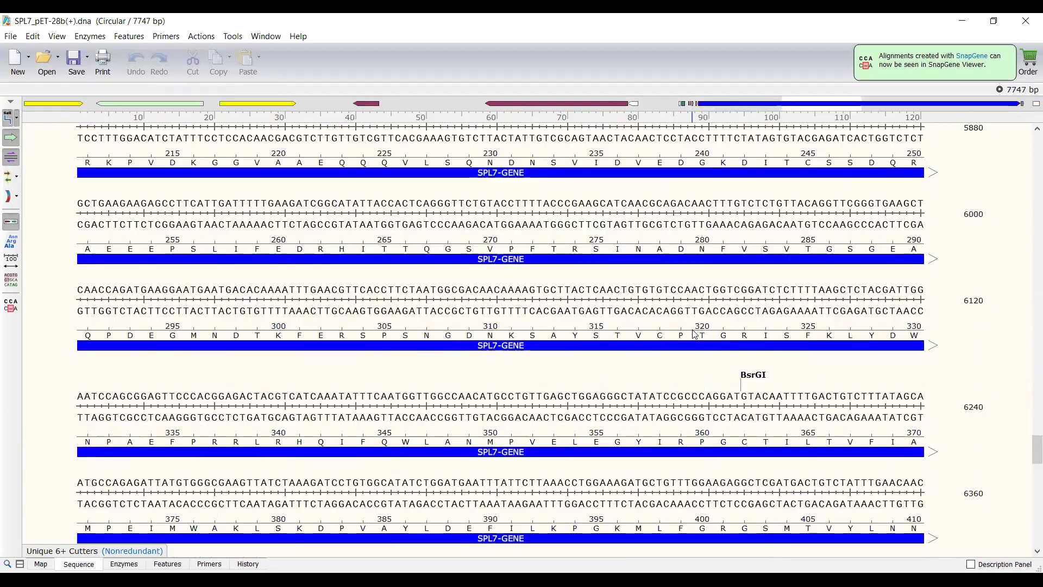
{"action": "scroll", "coordinate": [672, 354], "scroll_direction": "down", "scroll_amount": 2}
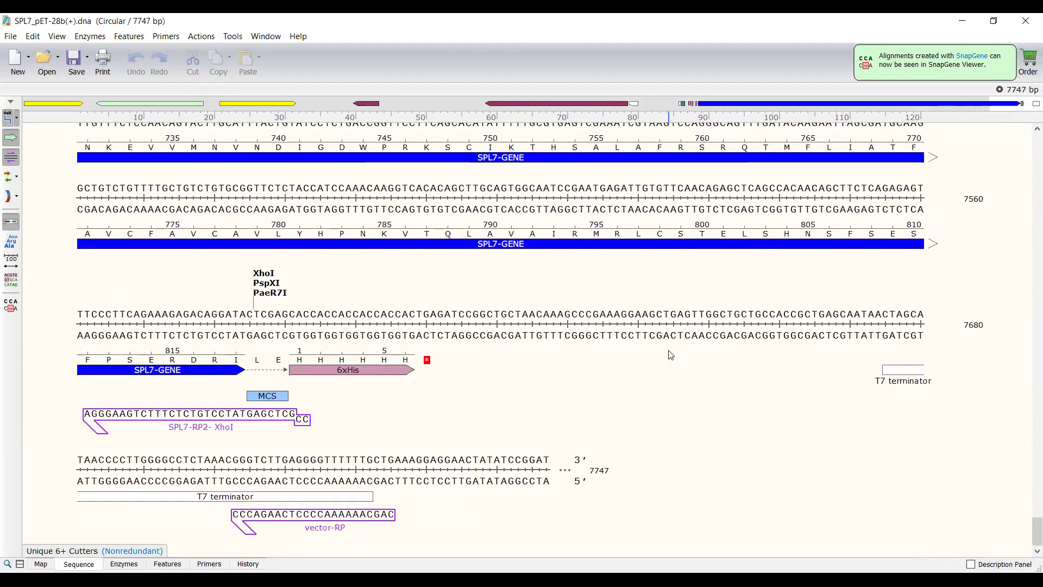
{"action": "left_click", "coordinate": [248, 325]}
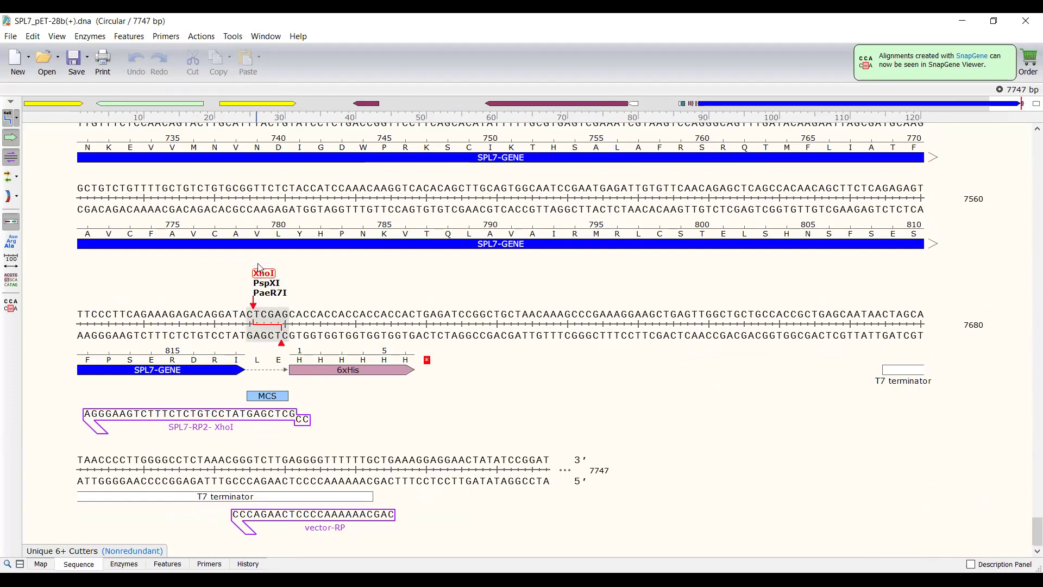
{"action": "left_click", "coordinate": [253, 321]}
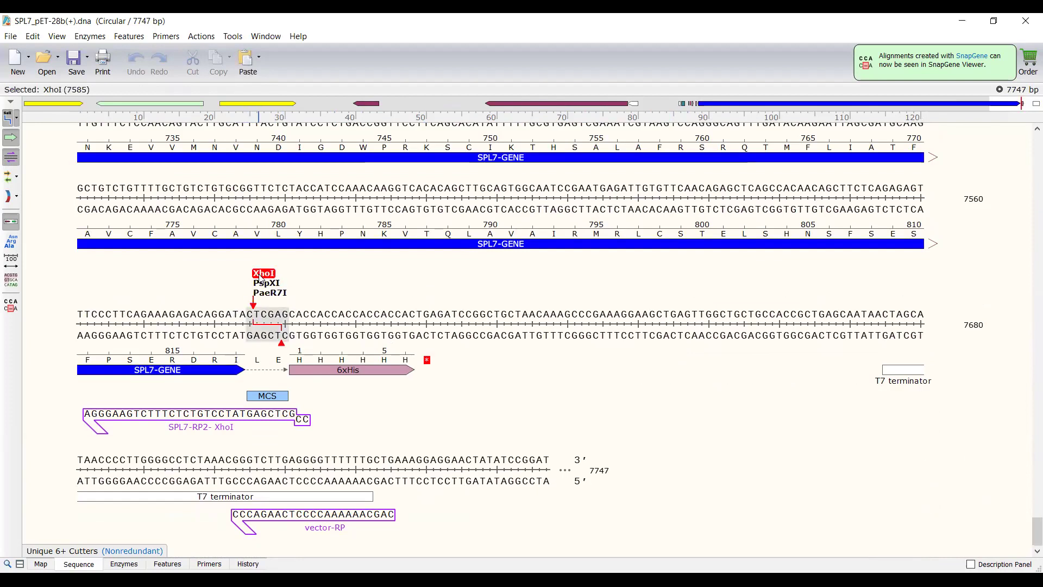
{"action": "left_click_drag", "start_coordinate": [262, 281], "coordinate": [930, 347]}
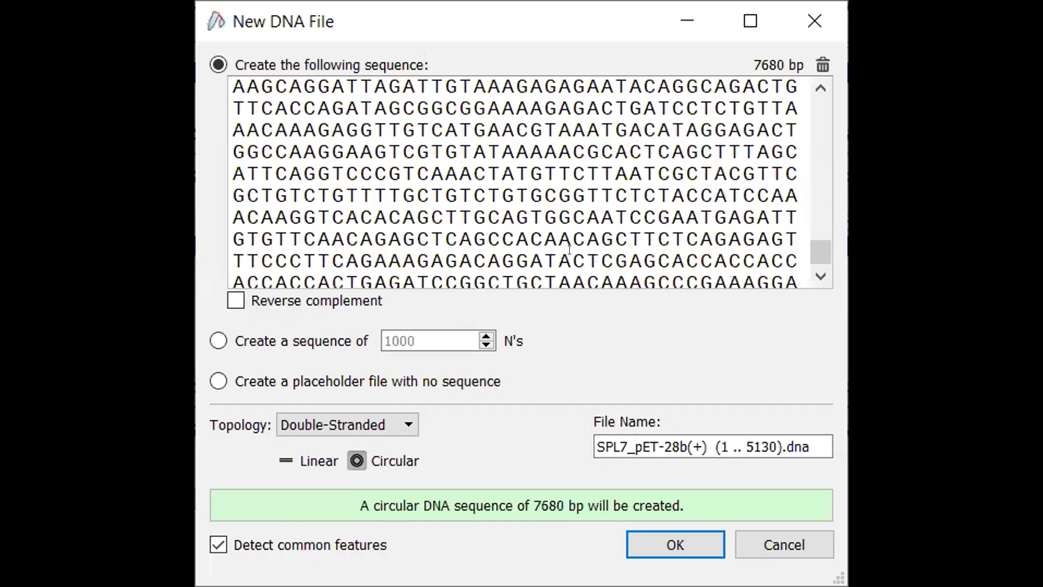
{"action": "scroll", "coordinate": [532, 150], "scroll_direction": "down", "scroll_amount": 1}
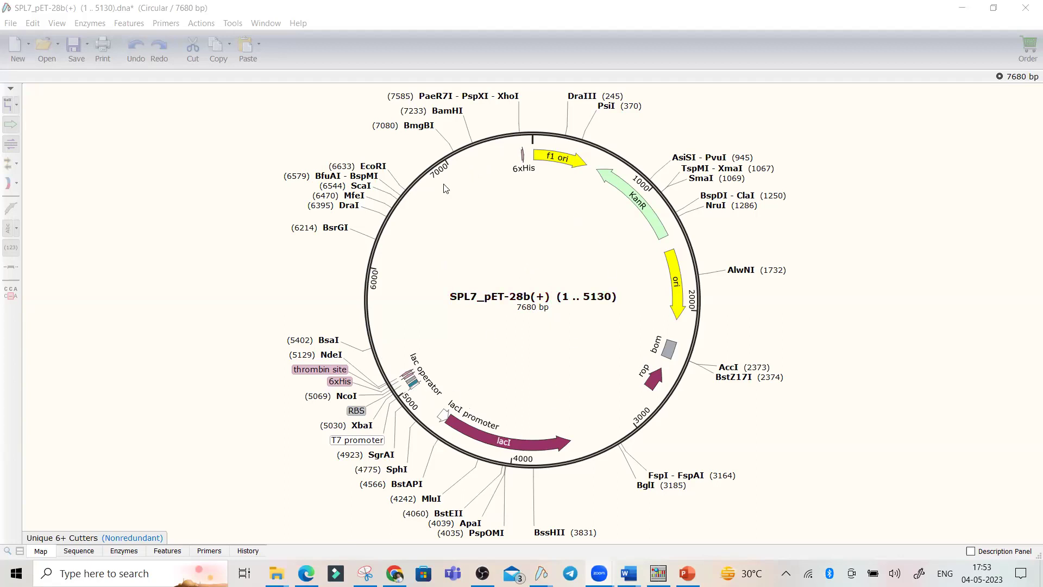
- Go through the combined sequence to its end and inspect the XhoI site where the SPL7 gene meets the C-terminal 6xHis tag
{"action": "left_click", "coordinate": [41, 551]}
{"action": "left_click", "coordinate": [78, 551]}
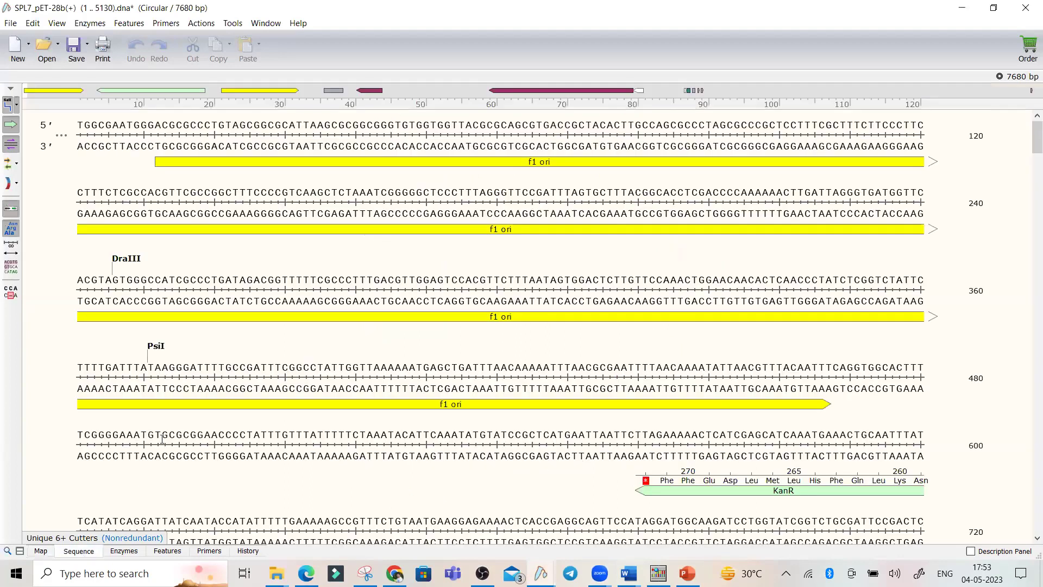
{"action": "scroll", "coordinate": [301, 363], "scroll_direction": "down", "scroll_amount": 5}
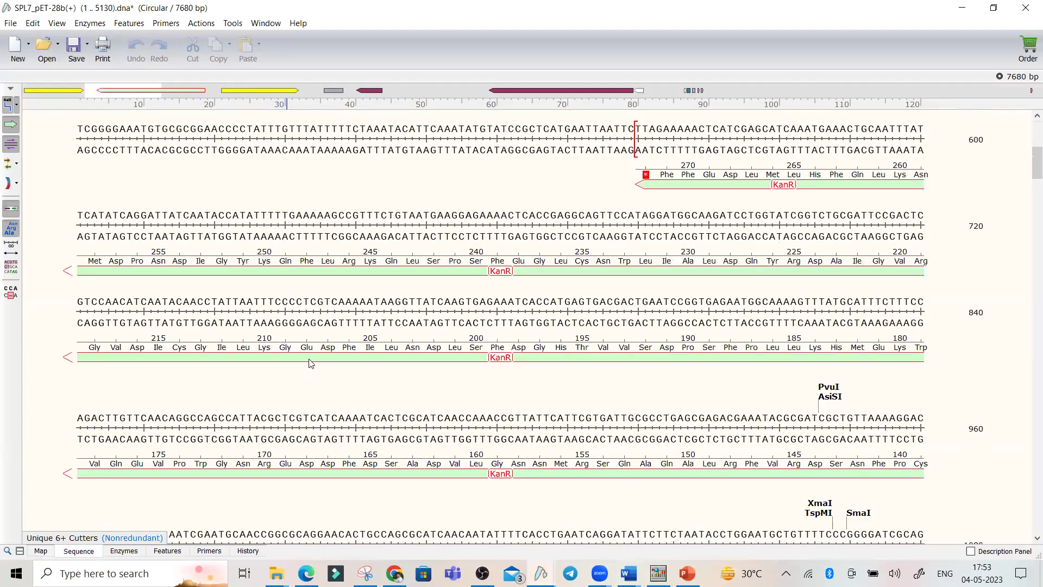
{"action": "scroll", "coordinate": [310, 363], "scroll_direction": "down", "scroll_amount": 20}
{"action": "scroll", "coordinate": [308, 359], "scroll_direction": "down", "scroll_amount": 15}
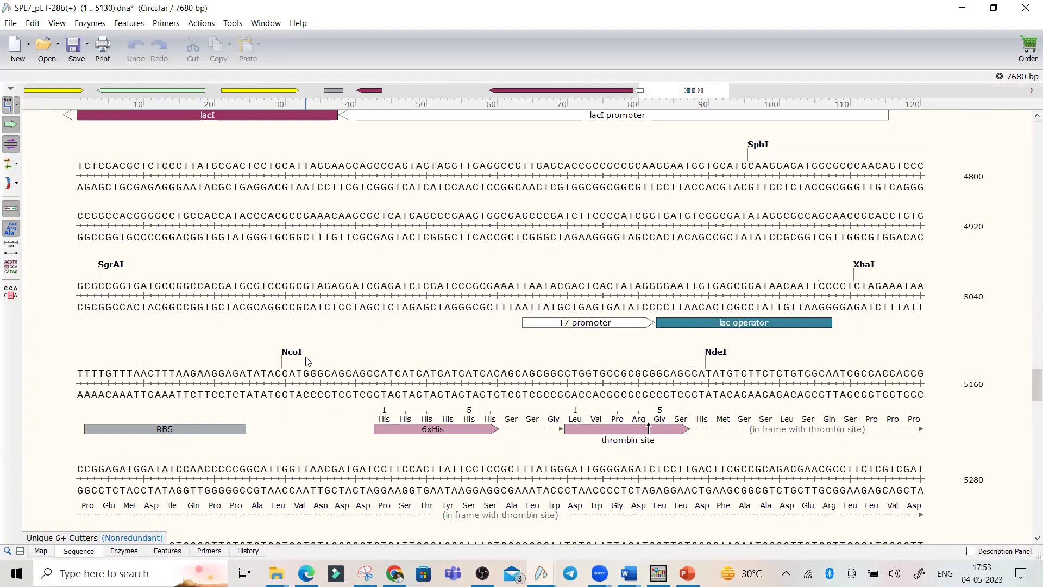
{"action": "scroll", "coordinate": [308, 361], "scroll_direction": "down", "scroll_amount": 20}
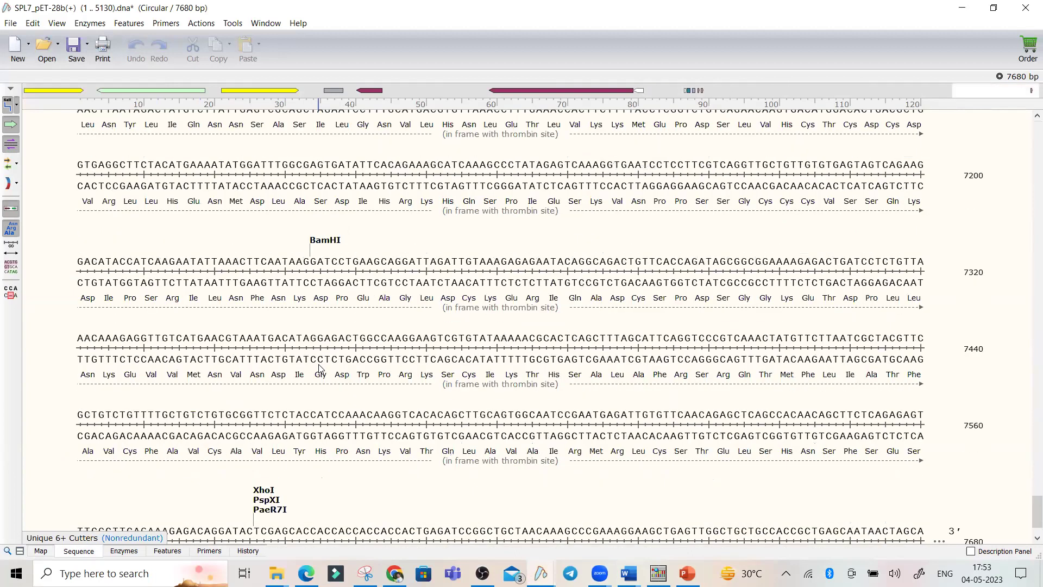
{"action": "scroll", "coordinate": [320, 364], "scroll_direction": "down", "scroll_amount": 3}
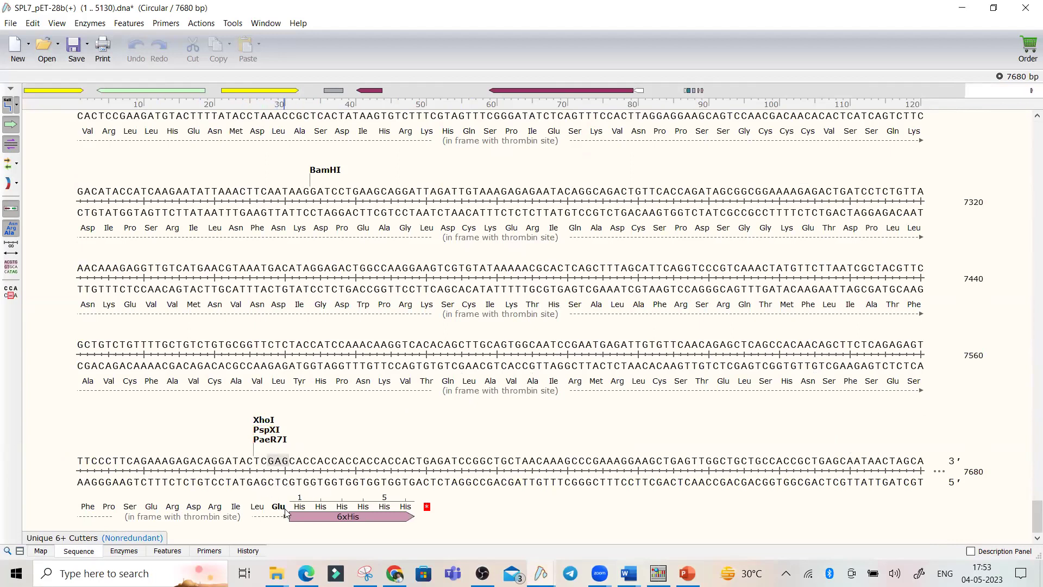
{"action": "left_click", "coordinate": [263, 474]}
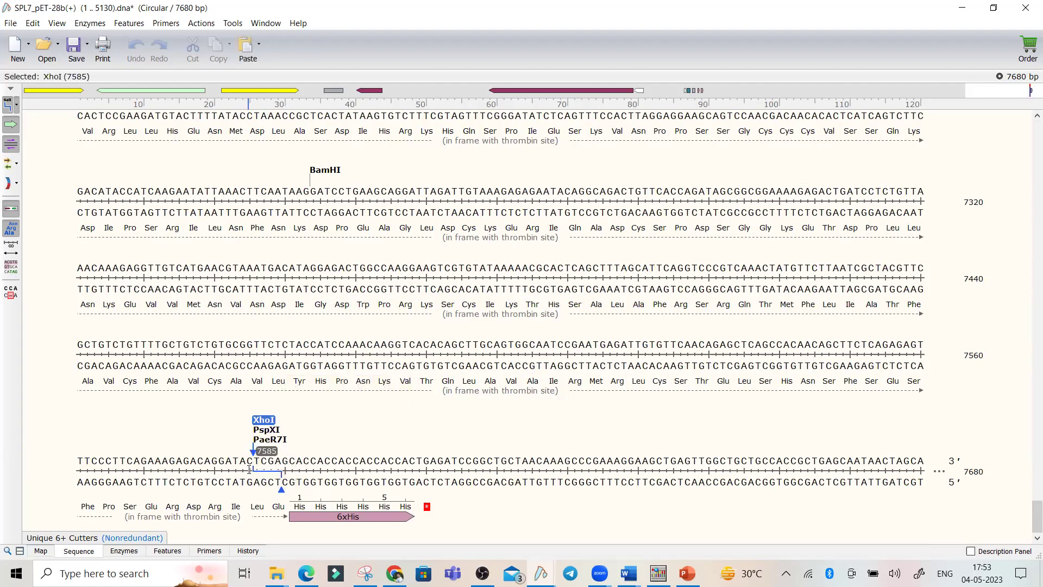
{"action": "left_click_drag", "start_coordinate": [249, 470], "coordinate": [161, 291]}
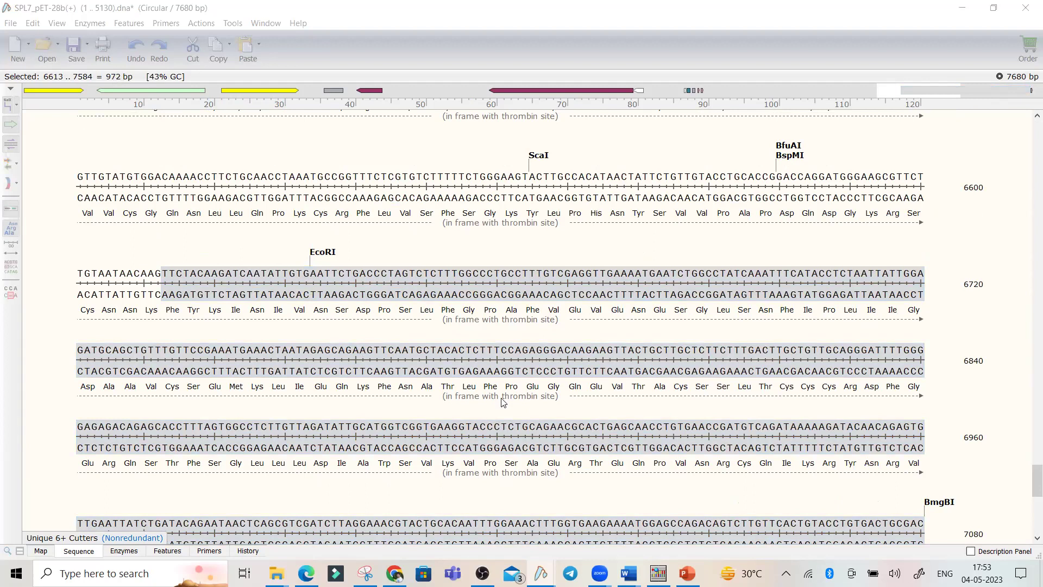
{"action": "scroll", "coordinate": [332, 368], "scroll_direction": "up", "scroll_amount": 1}
{"action": "scroll", "coordinate": [231, 312], "scroll_direction": "up", "scroll_amount": 1}
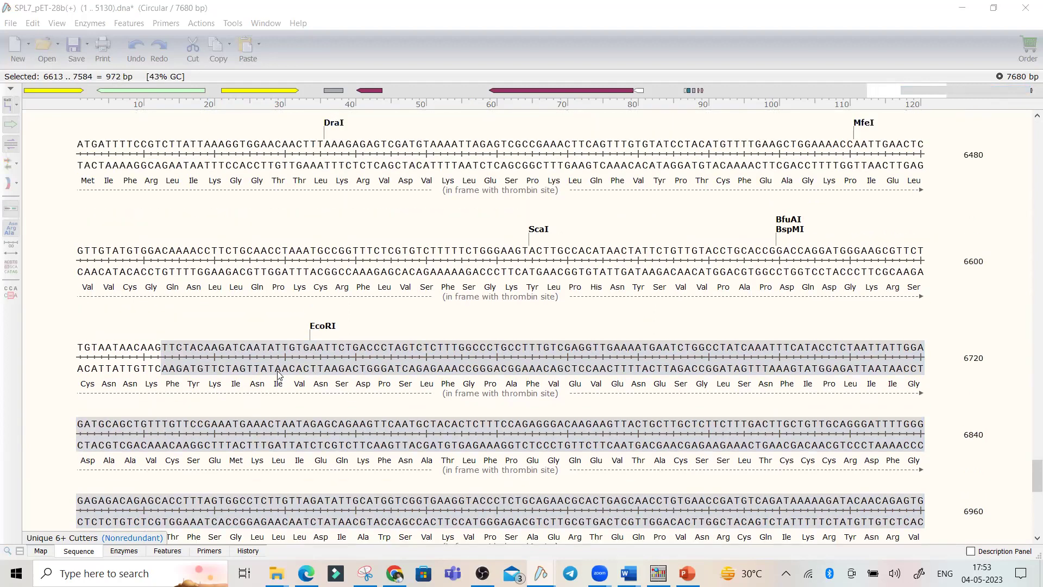
{"action": "scroll", "coordinate": [380, 407], "scroll_direction": "up", "scroll_amount": 3}
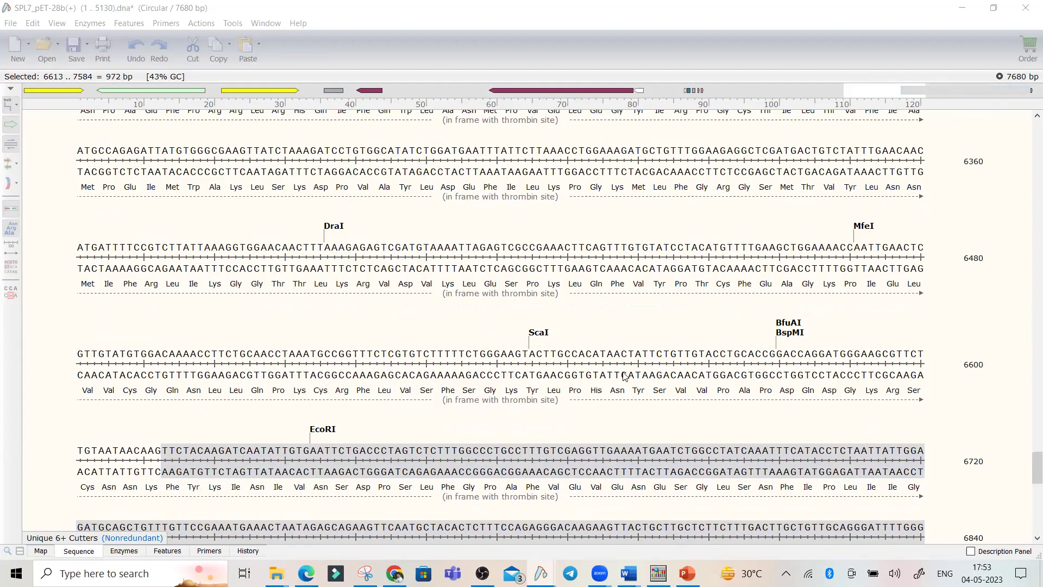
{"action": "left_click", "coordinate": [551, 450]}
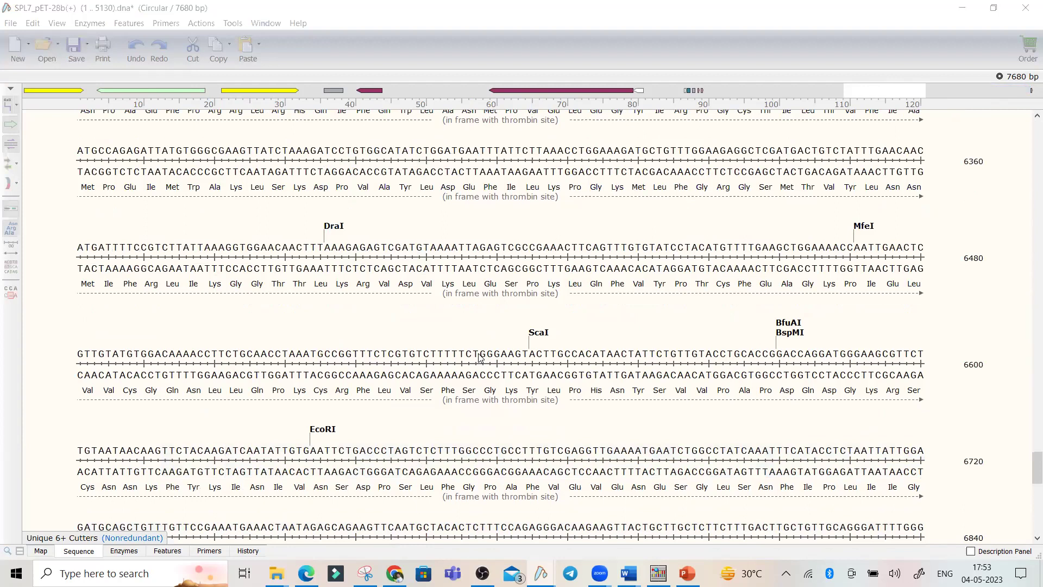
- Go back through the sequence to the start of the SPL7 gene and inspect the RBS, T7 promoter and NdeI site
{"action": "scroll", "coordinate": [519, 318], "scroll_direction": "up", "scroll_amount": 10}
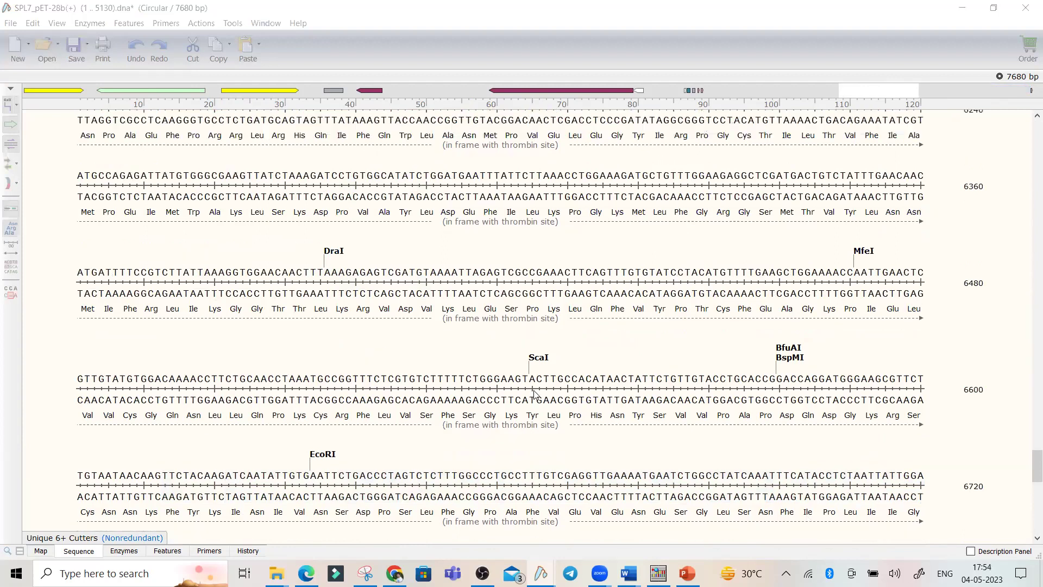
{"action": "scroll", "coordinate": [519, 318], "scroll_direction": "up", "scroll_amount": 20}
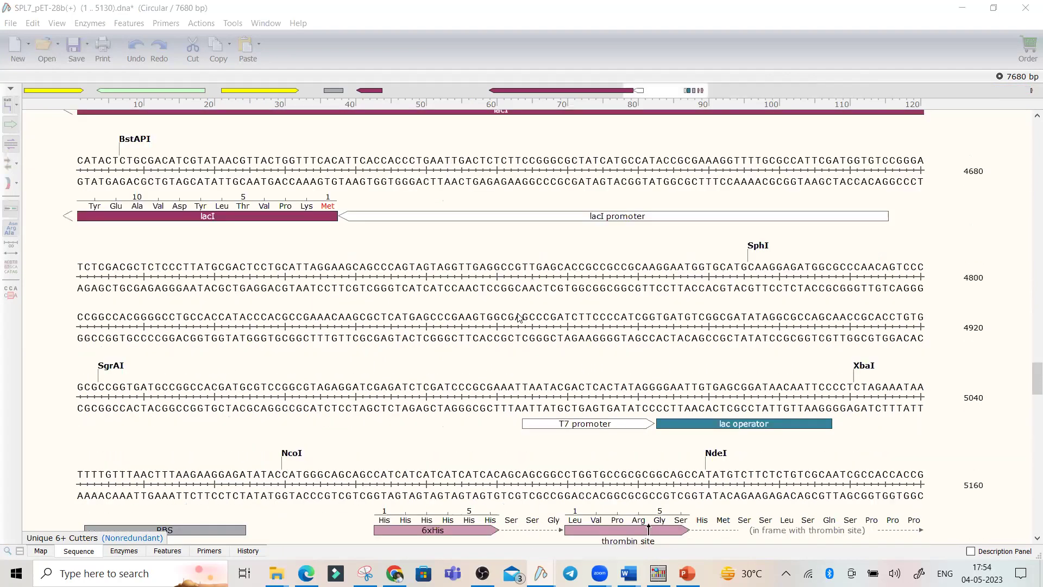
{"action": "scroll", "coordinate": [519, 318], "scroll_direction": "up", "scroll_amount": 7}
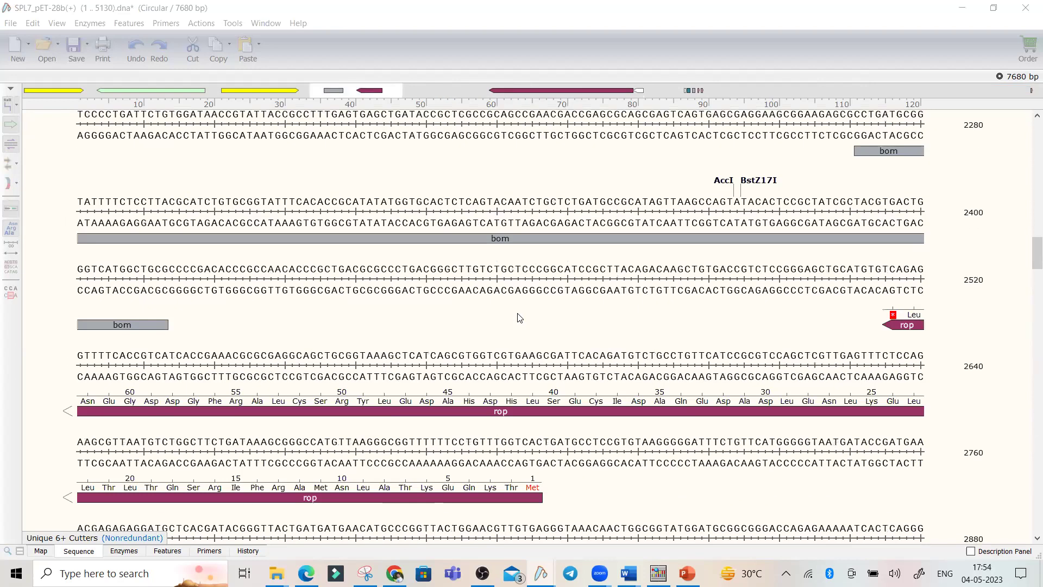
{"action": "scroll", "coordinate": [519, 318], "scroll_direction": "down", "scroll_amount": 10}
{"action": "scroll", "coordinate": [435, 403], "scroll_direction": "down", "scroll_amount": 12}
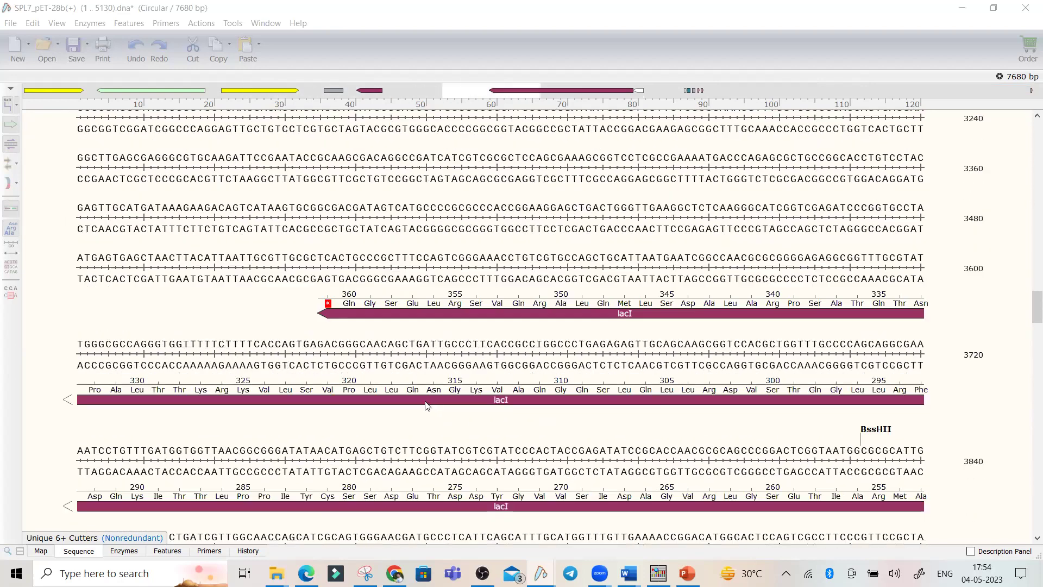
{"action": "scroll", "coordinate": [426, 401], "scroll_direction": "down", "scroll_amount": 10}
{"action": "scroll", "coordinate": [426, 401], "scroll_direction": "down", "scroll_amount": 4}
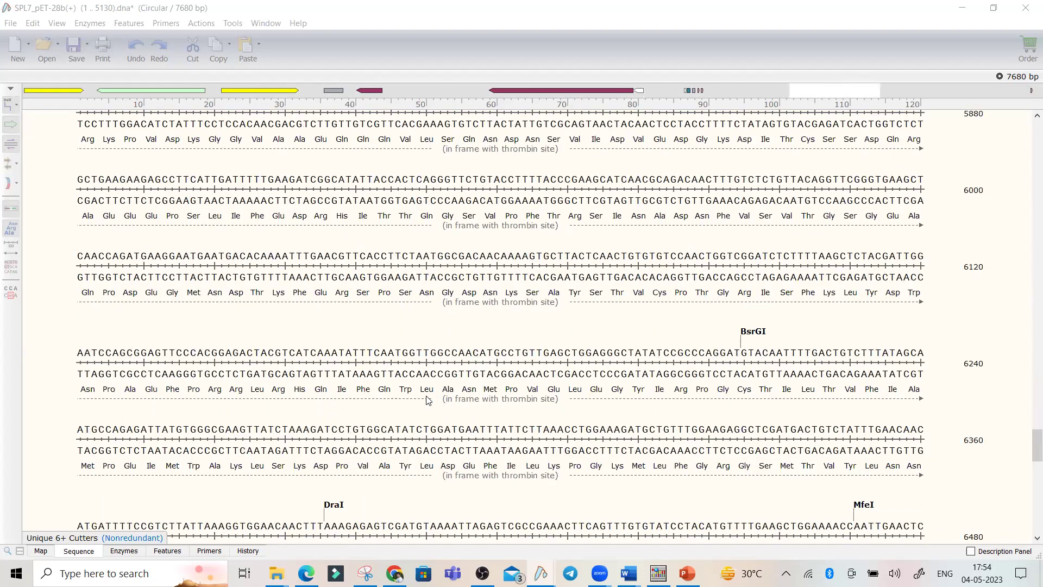
{"action": "scroll", "coordinate": [427, 401], "scroll_direction": "up", "scroll_amount": 7}
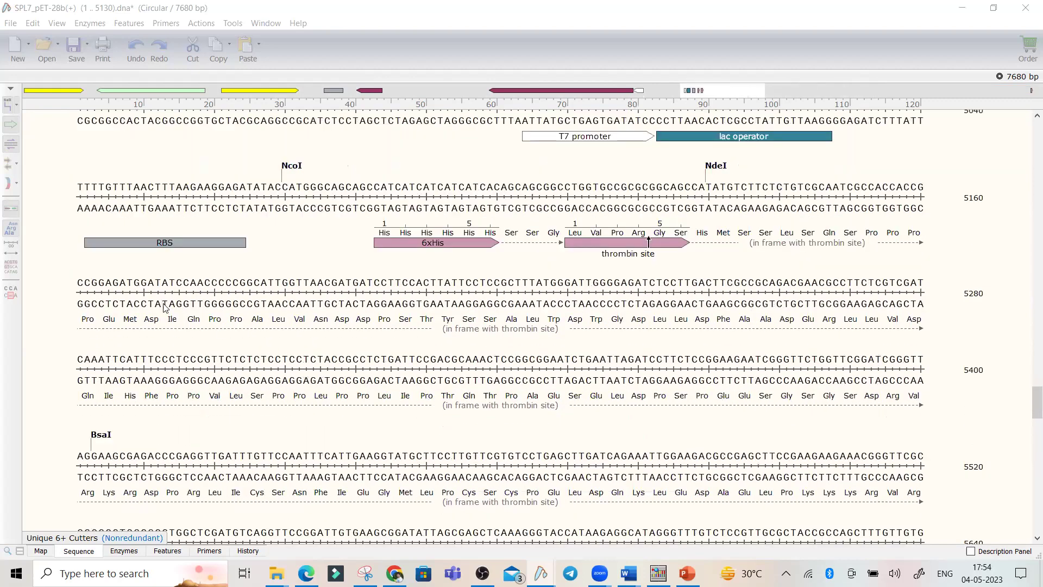
{"action": "left_click", "coordinate": [200, 243]}
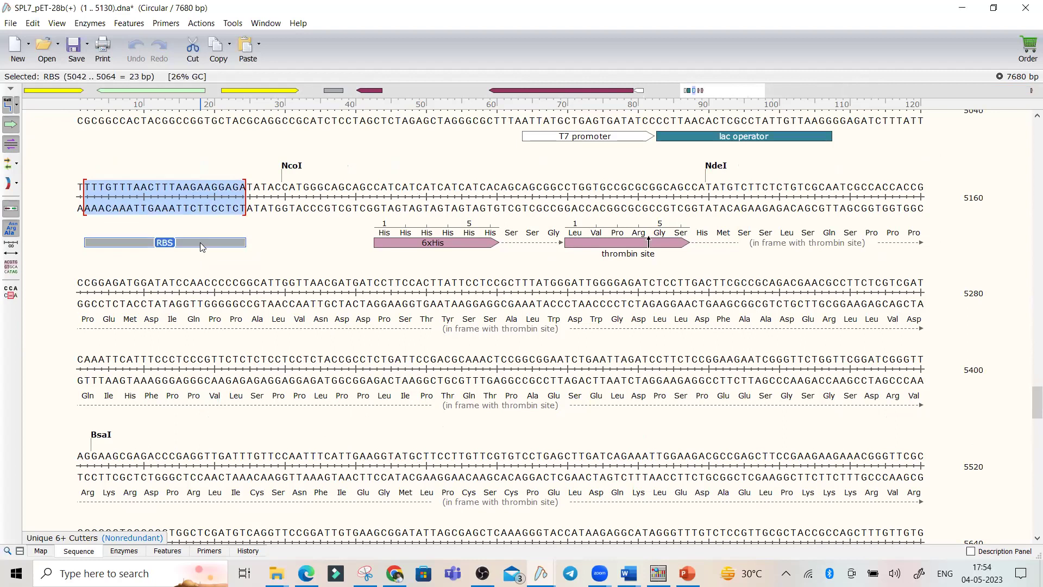
{"action": "left_click", "coordinate": [579, 136]}
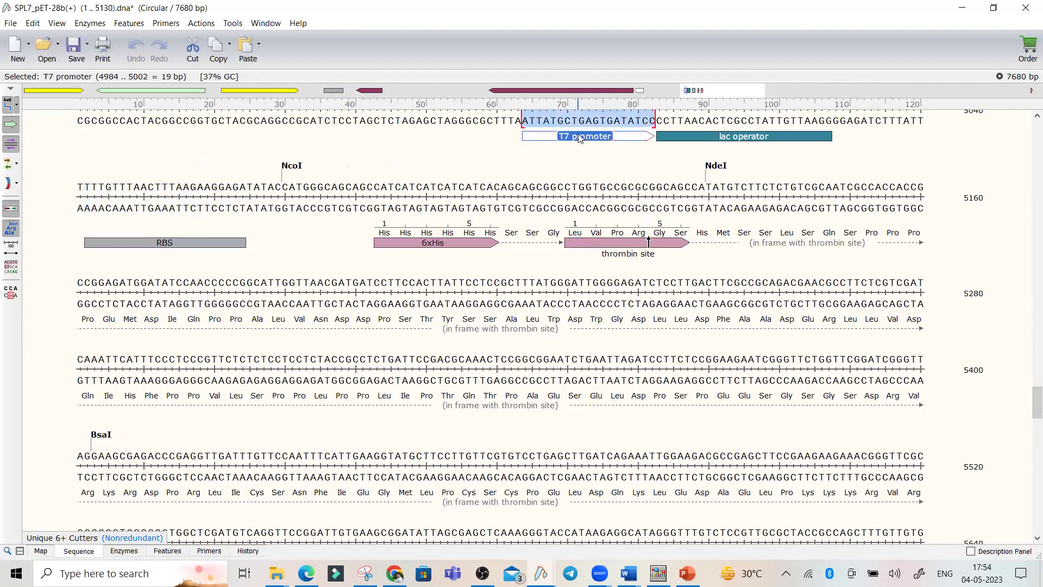
{"action": "left_click_drag", "start_coordinate": [713, 187], "coordinate": [731, 187]}
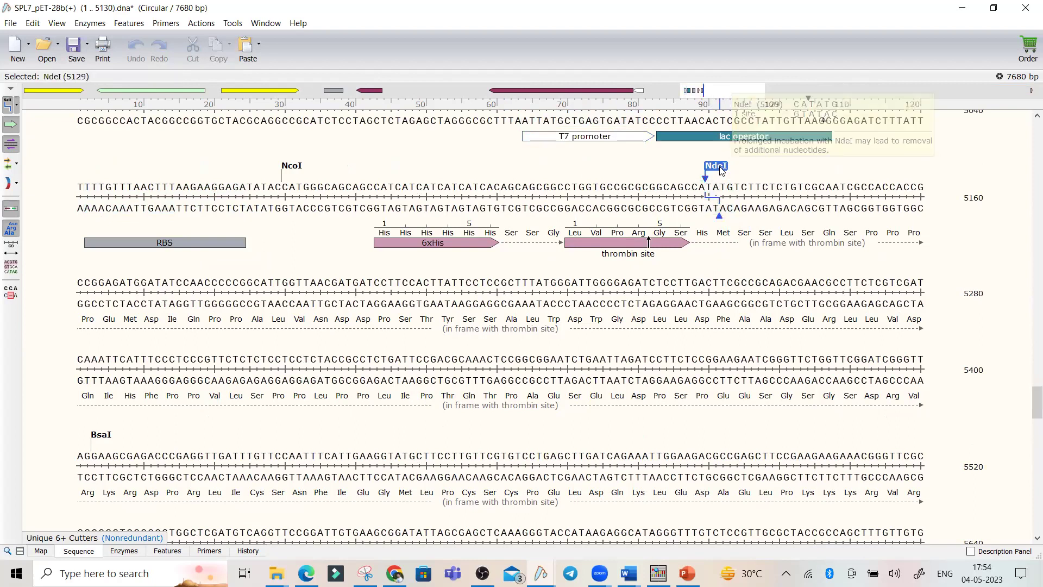
- Select the gene sequence, bases 5131 to 7584, and define a new feature on it named SPL7 with type CDS
{"action": "left_click_drag", "start_coordinate": [713, 187], "coordinate": [274, 474]}
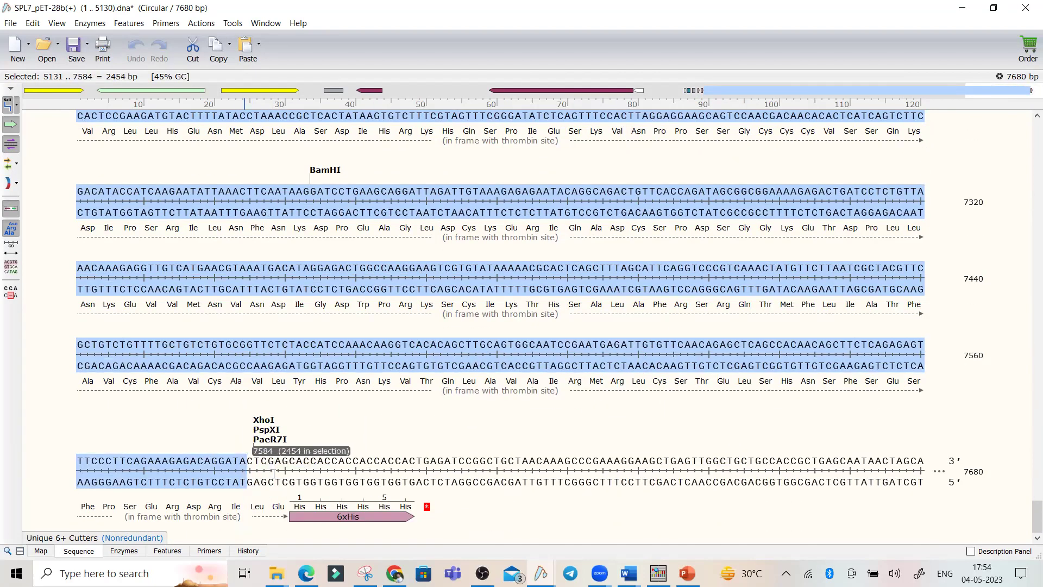
{"action": "left_click", "coordinate": [129, 23]}
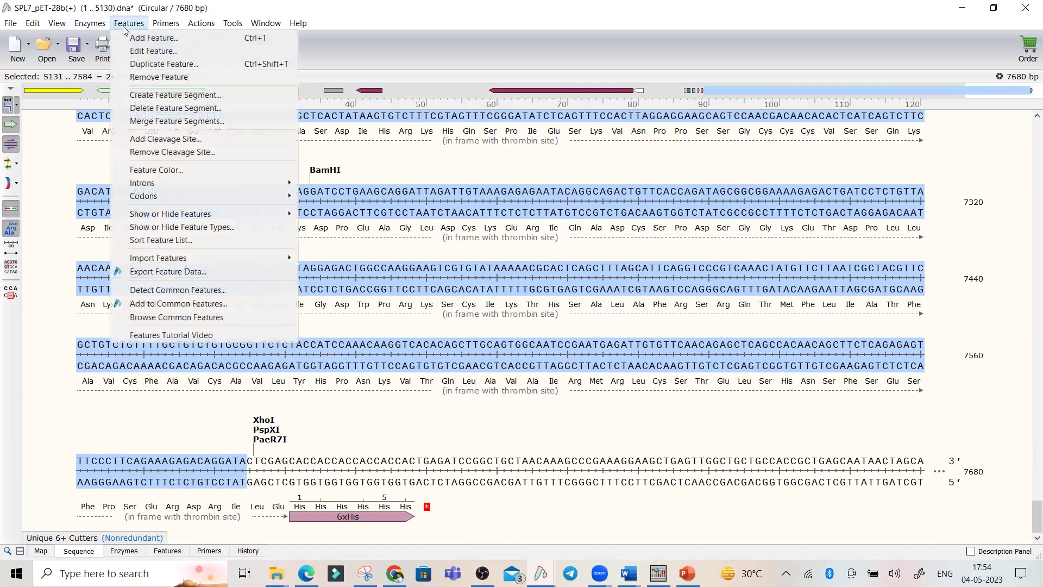
{"action": "left_click", "coordinate": [150, 38]}
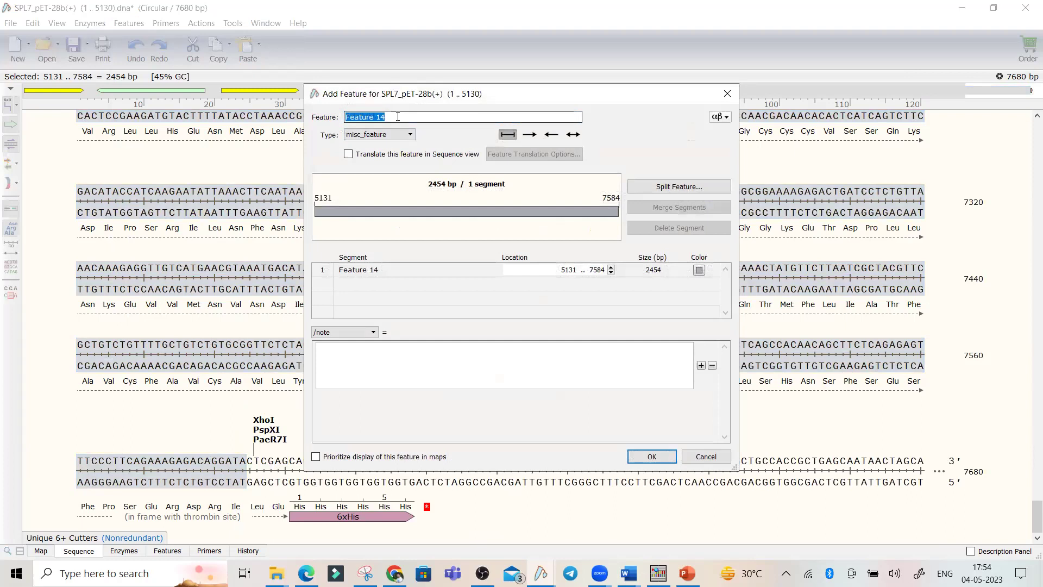
{"action": "type", "text": "SPL7"}
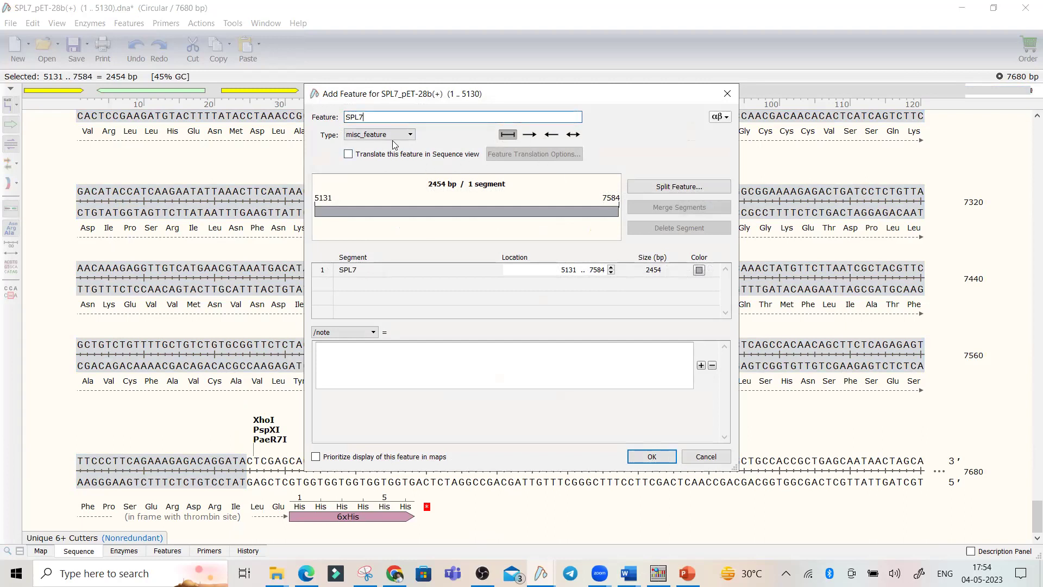
{"action": "left_click", "coordinate": [388, 136]}
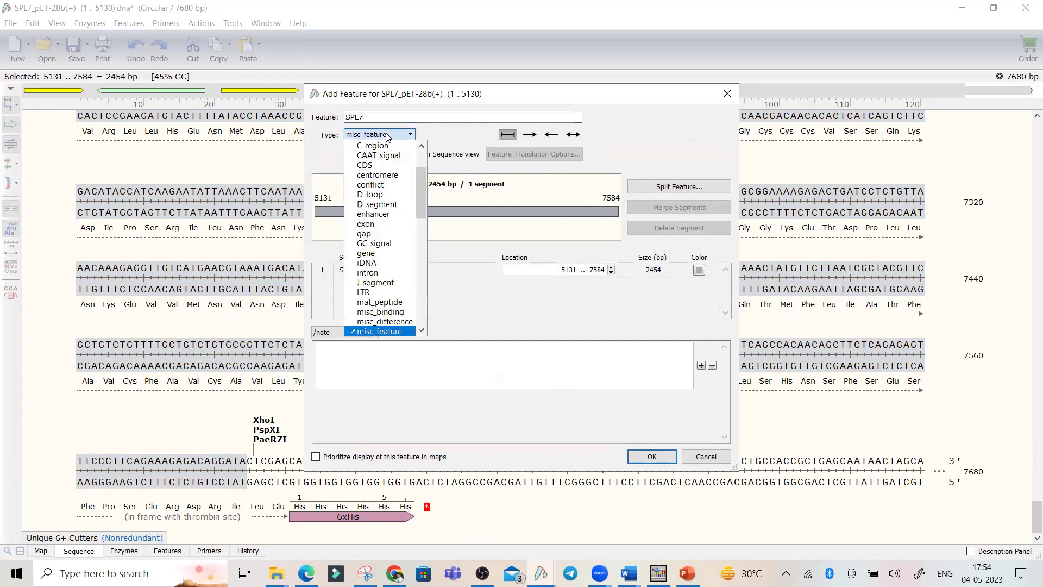
{"action": "left_click", "coordinate": [372, 165]}
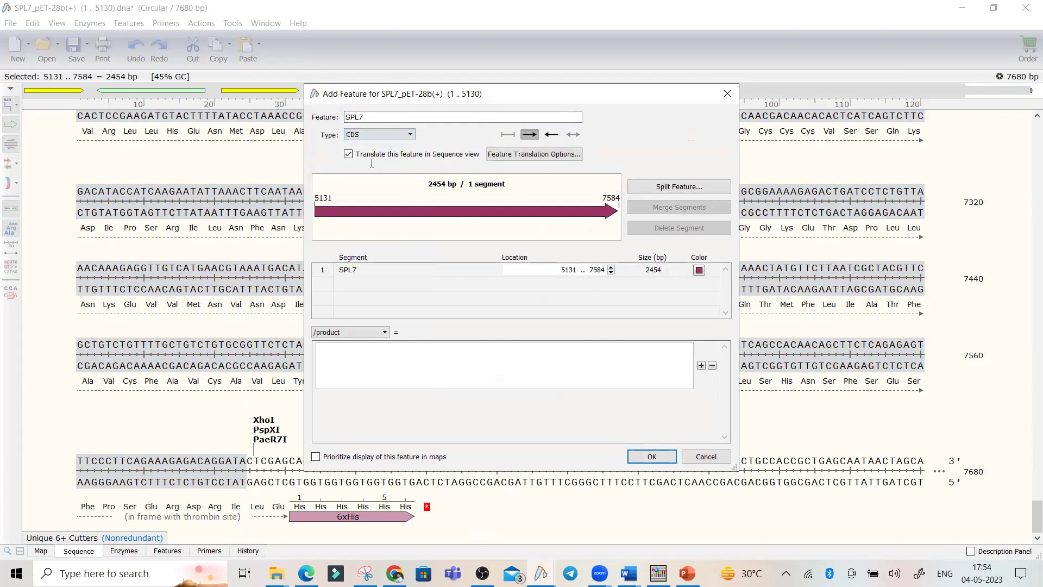
- Try red as the SPL7 segment color and restore the original maroon
{"action": "left_click", "coordinate": [699, 270]}
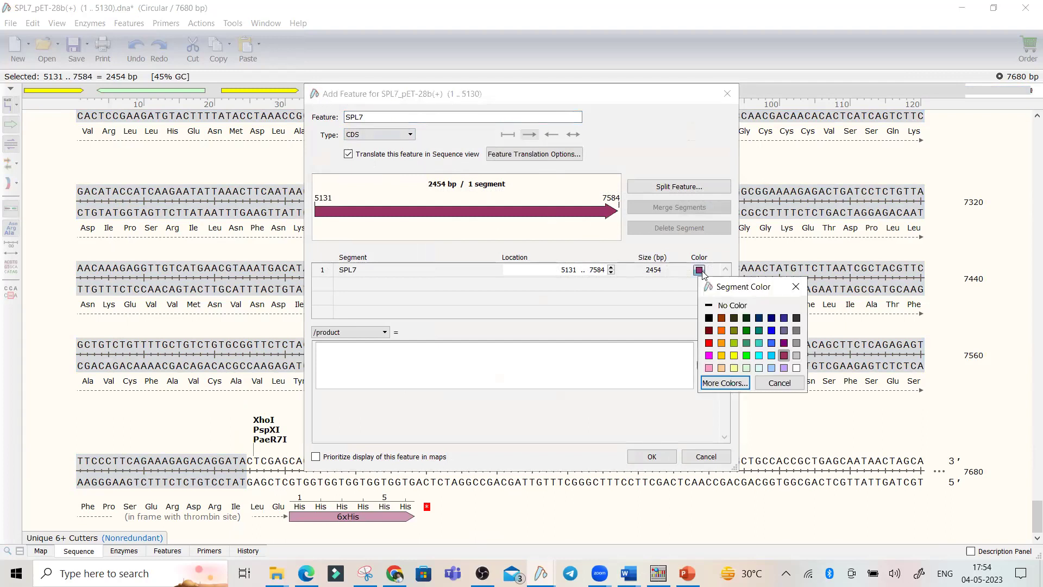
{"action": "left_click", "coordinate": [709, 343]}
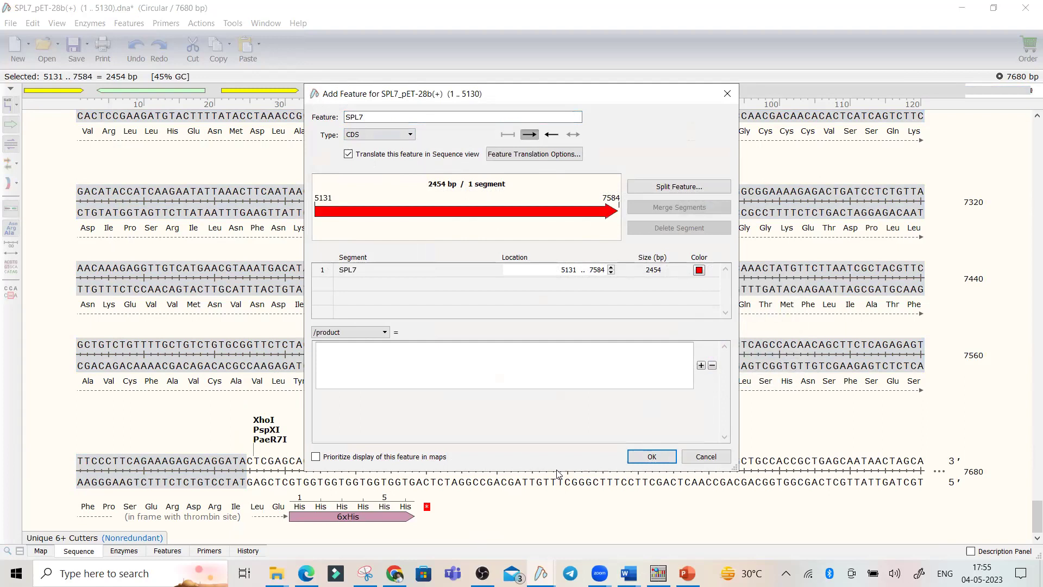
{"action": "left_click", "coordinate": [699, 270]}
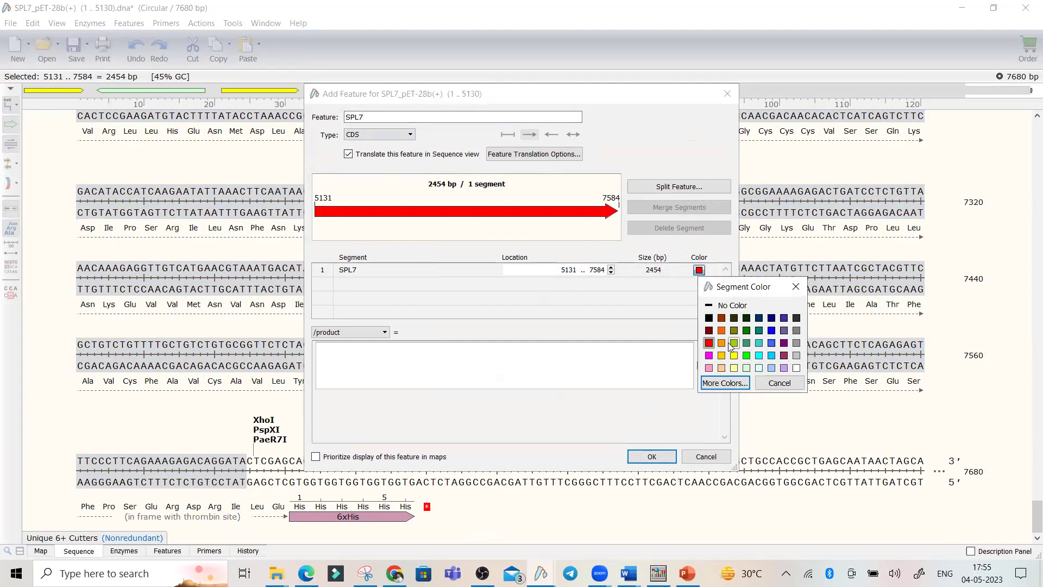
{"action": "left_click", "coordinate": [784, 355]}
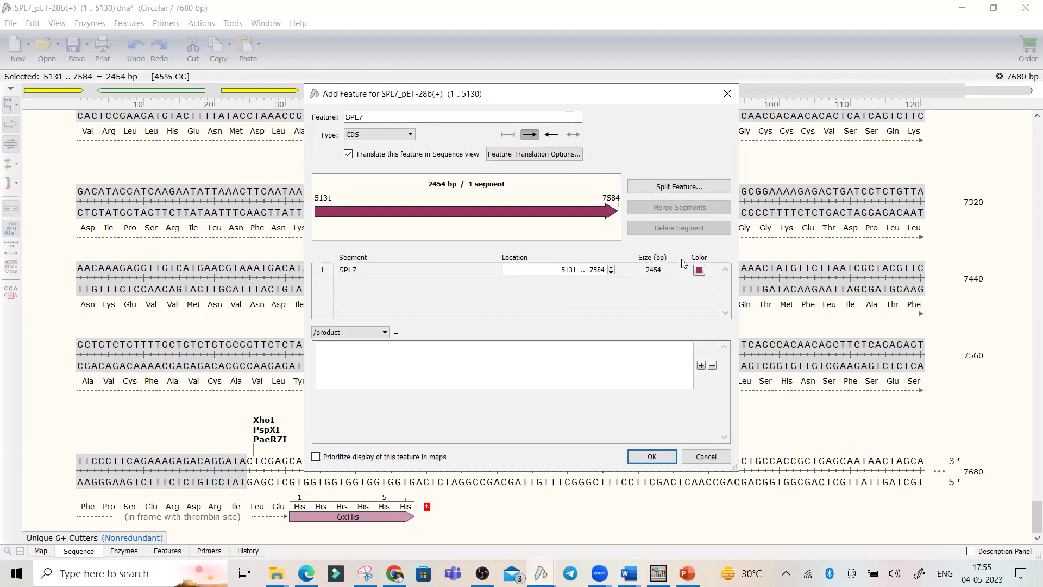
- Set the SPL7 segment color to dark red and add the feature to the sequence
{"action": "left_click", "coordinate": [699, 270]}
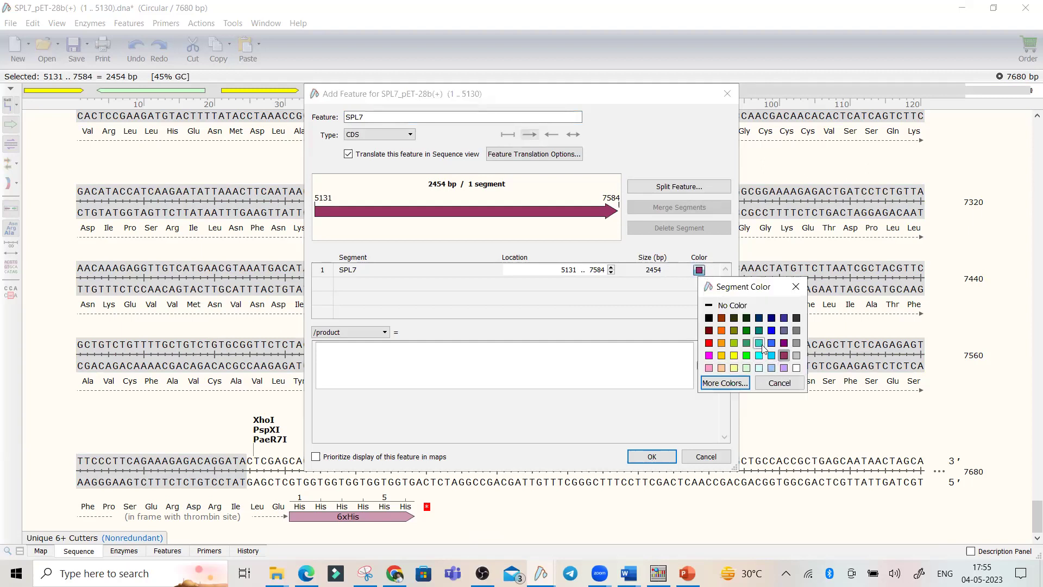
{"action": "left_click", "coordinate": [709, 331]}
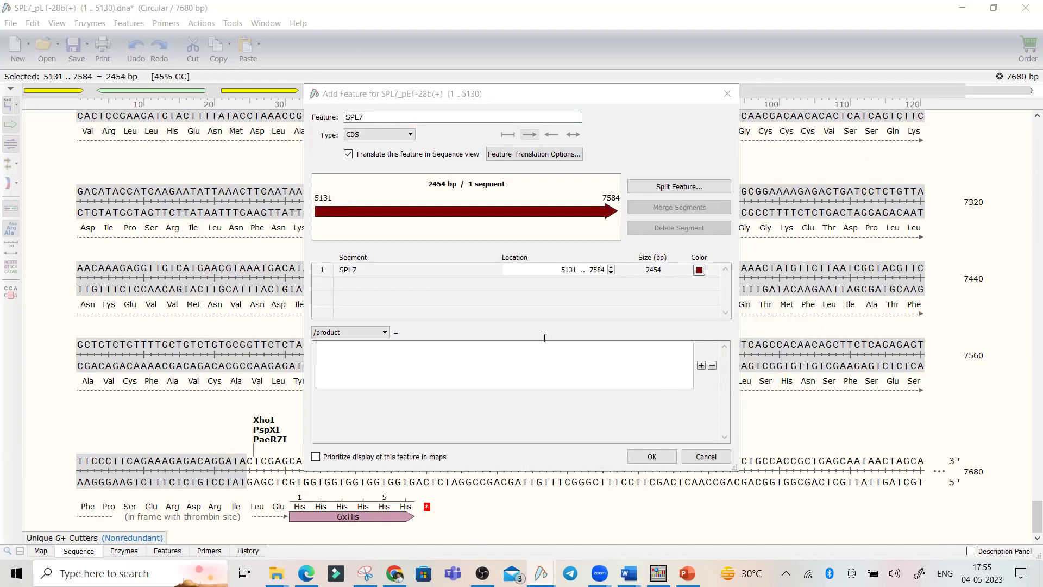
{"action": "key", "text": "Return"}
- Review the SPL7 feature and its translation along the sequence, back to its start at the NdeI site
{"action": "scroll", "coordinate": [571, 313], "scroll_direction": "up", "scroll_amount": 10}
{"action": "scroll", "coordinate": [570, 312], "scroll_direction": "up", "scroll_amount": 7}
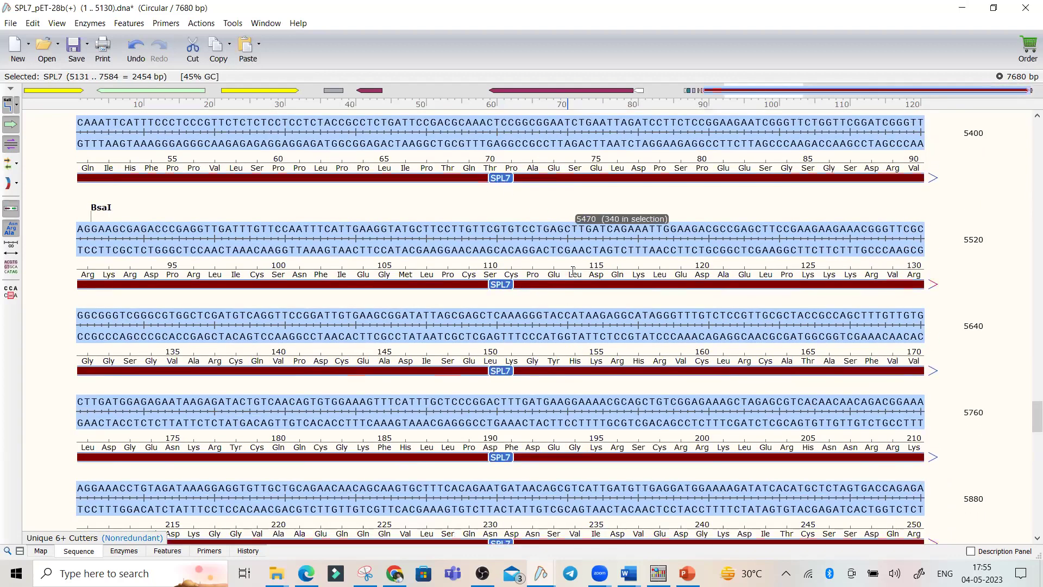
{"action": "scroll", "coordinate": [573, 270], "scroll_direction": "up", "scroll_amount": 5}
{"action": "scroll", "coordinate": [589, 305], "scroll_direction": "down", "scroll_amount": 6}
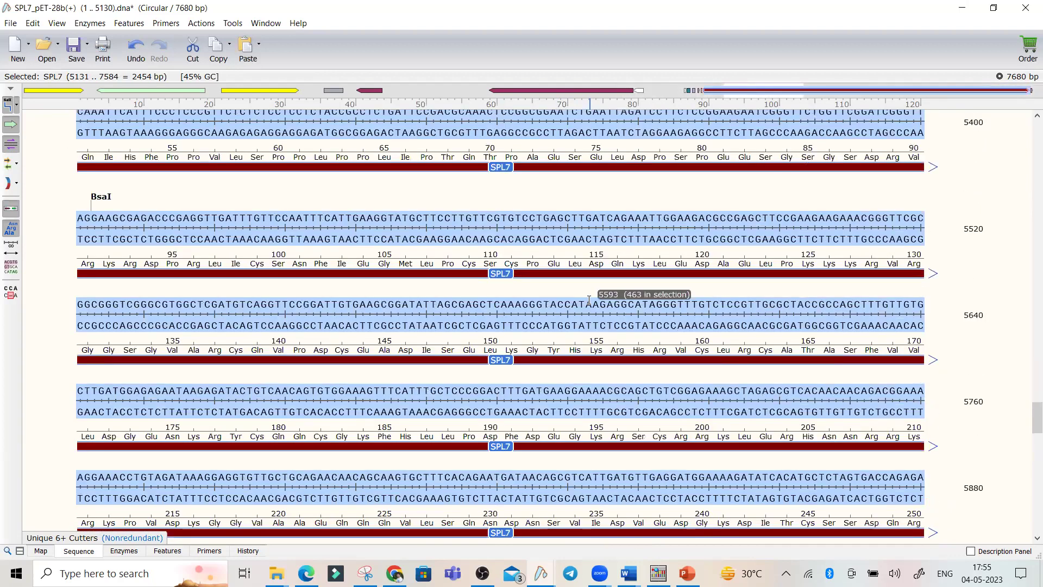
{"action": "scroll", "coordinate": [589, 300], "scroll_direction": "down", "scroll_amount": 3}
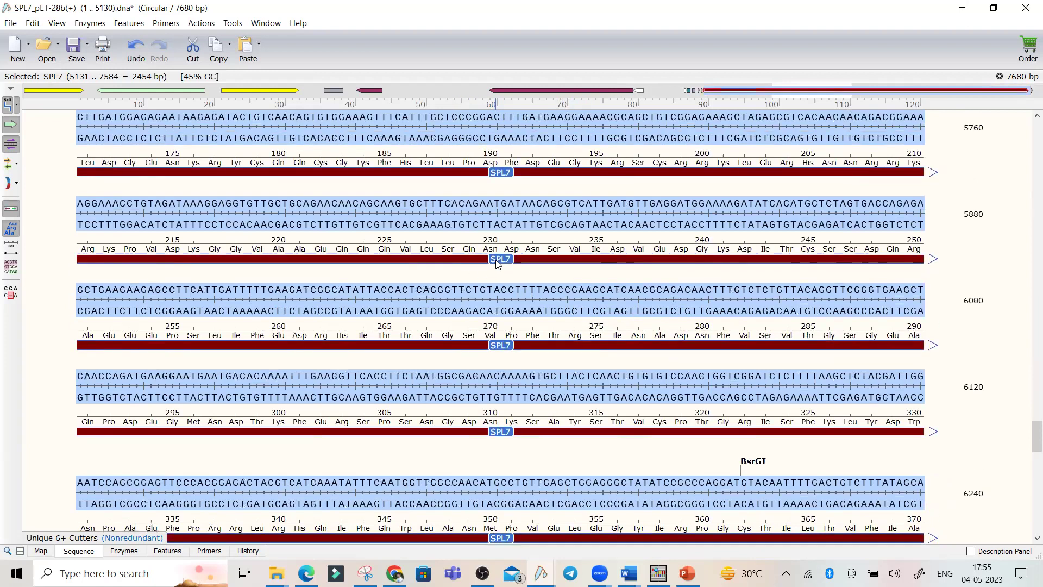
{"action": "scroll", "coordinate": [497, 264], "scroll_direction": "up", "scroll_amount": 7}
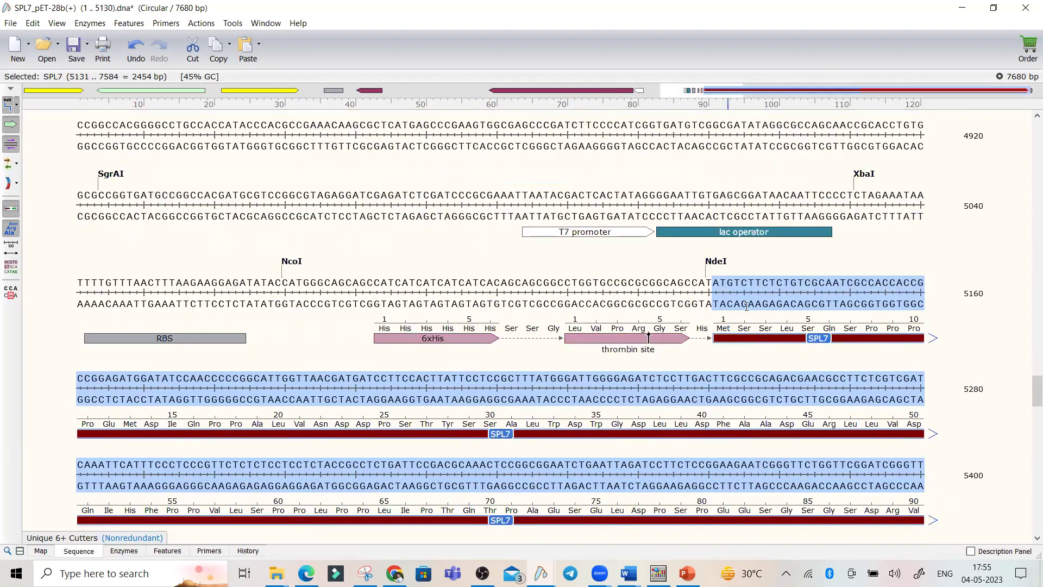
- Inspect the T7 promoter, the SPL7 feature, and the XhoI site and 6xHis tag that follow the gene
{"action": "left_click", "coordinate": [747, 306]}
{"action": "scroll", "coordinate": [584, 286], "scroll_direction": "up", "scroll_amount": 2}
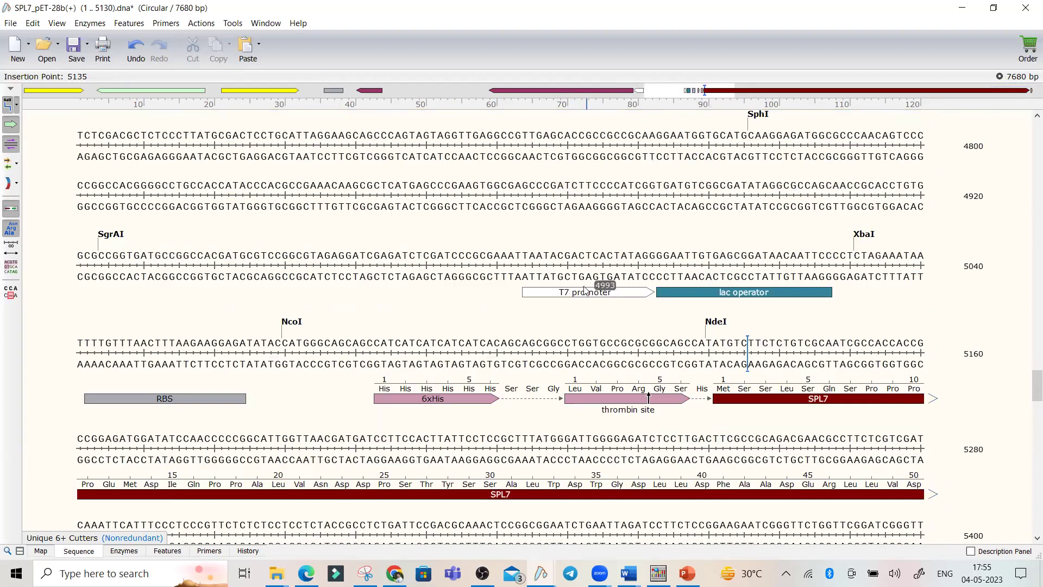
{"action": "left_click", "coordinate": [585, 292]}
{"action": "scroll", "coordinate": [586, 294], "scroll_direction": "down", "scroll_amount": 10}
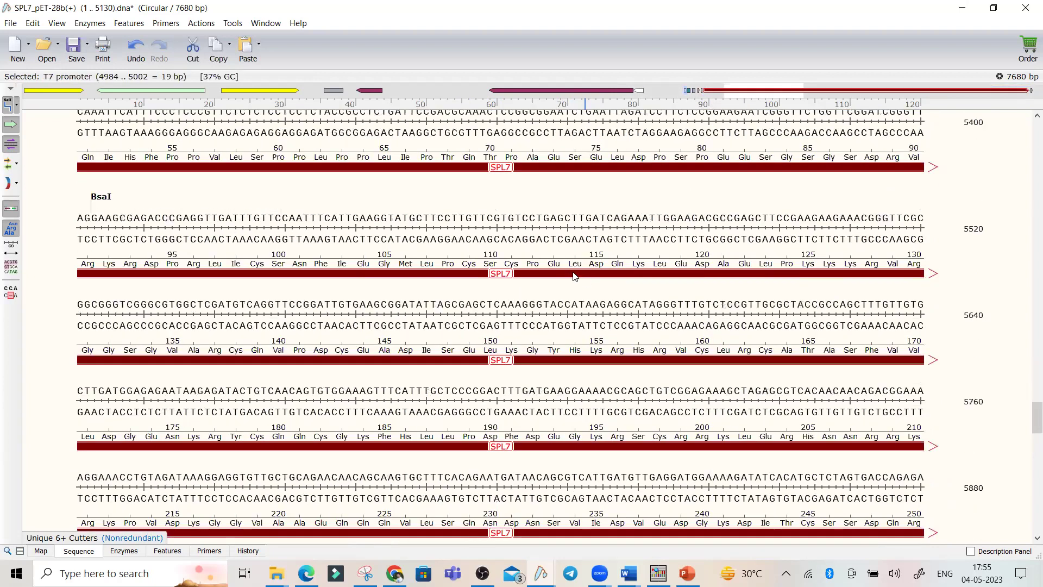
{"action": "left_click", "coordinate": [576, 272]}
{"action": "scroll", "coordinate": [576, 275], "scroll_direction": "down", "scroll_amount": 1}
{"action": "scroll", "coordinate": [578, 306], "scroll_direction": "down", "scroll_amount": 15}
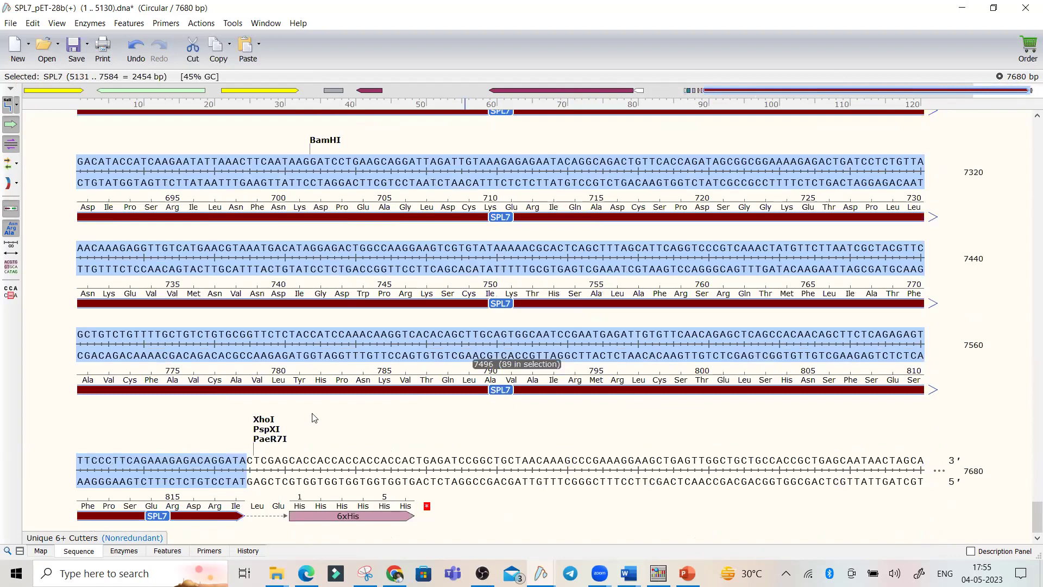
{"action": "left_click", "coordinate": [264, 420]}
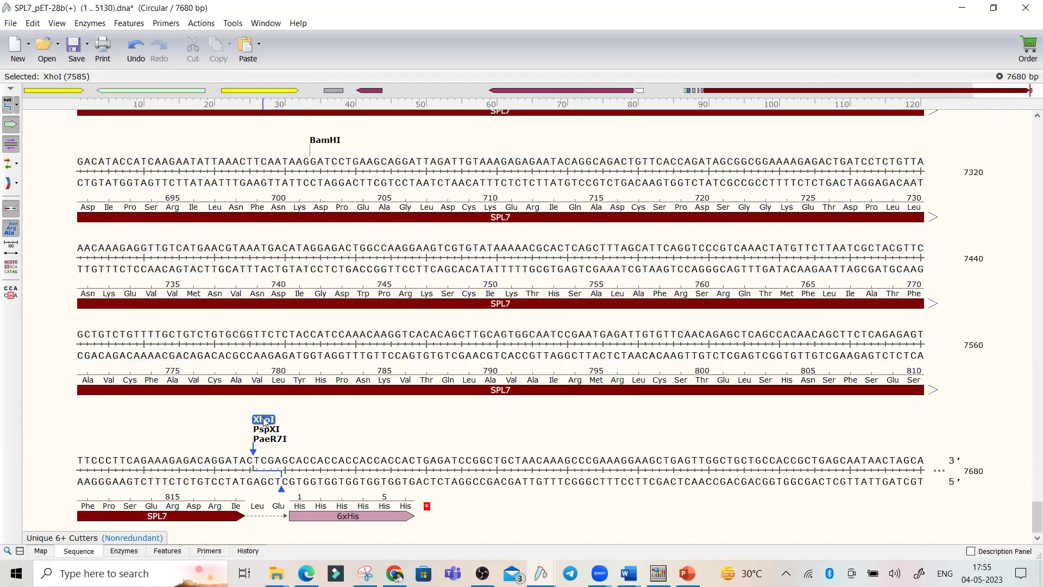
{"action": "left_click", "coordinate": [318, 516]}
- Examine the vector backbone upstream of SPL7, from the T7 promoter through lacI to KanR and back
{"action": "scroll", "coordinate": [379, 331], "scroll_direction": "up", "scroll_amount": 12}
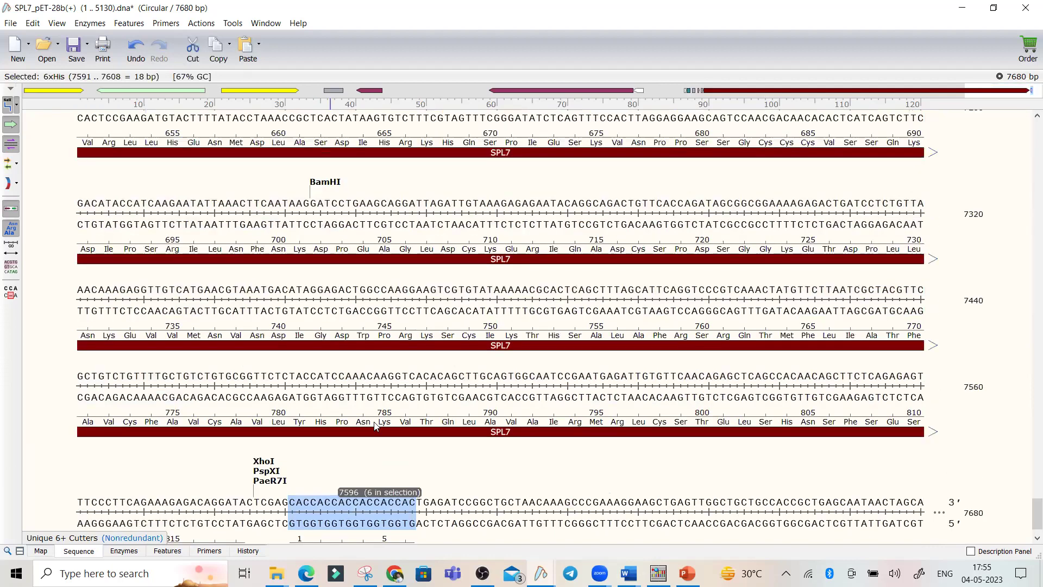
{"action": "scroll", "coordinate": [380, 331], "scroll_direction": "up", "scroll_amount": 13}
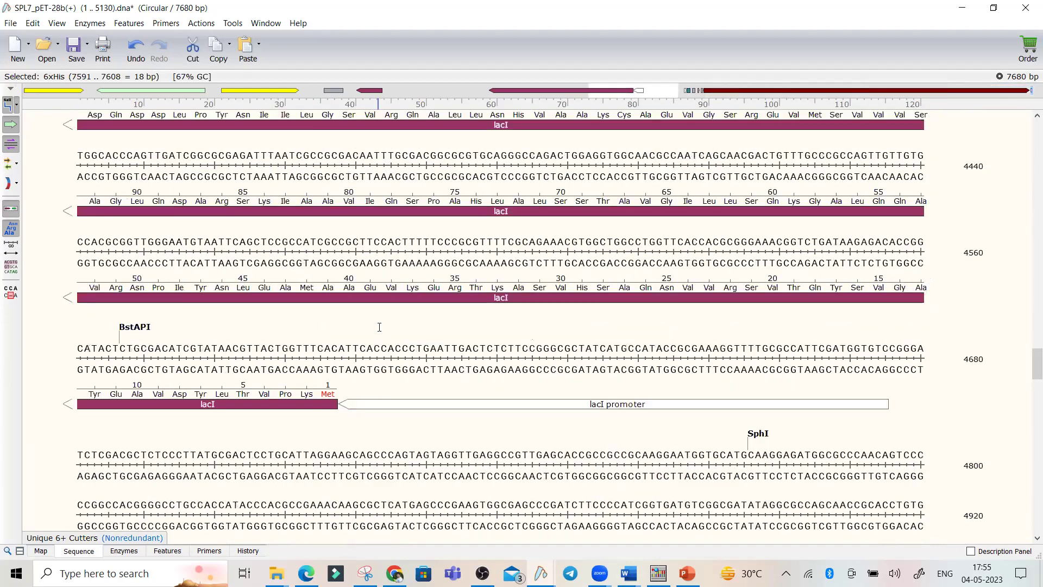
{"action": "scroll", "coordinate": [394, 455], "scroll_direction": "up", "scroll_amount": 3}
{"action": "scroll", "coordinate": [429, 405], "scroll_direction": "down", "scroll_amount": 5}
{"action": "scroll", "coordinate": [433, 397], "scroll_direction": "down", "scroll_amount": 1}
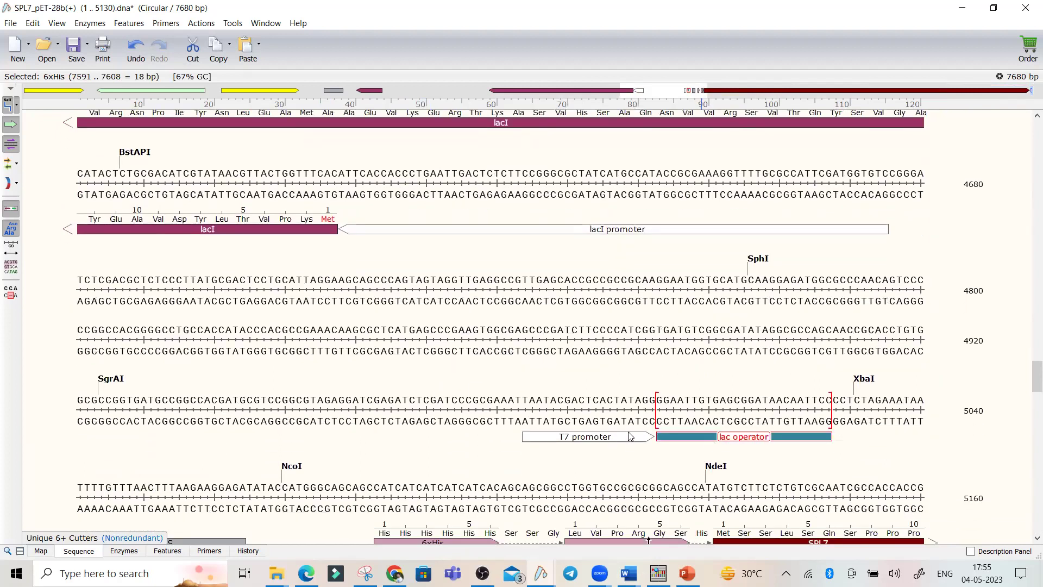
{"action": "left_click", "coordinate": [620, 436]}
{"action": "scroll", "coordinate": [577, 355], "scroll_direction": "up", "scroll_amount": 20}
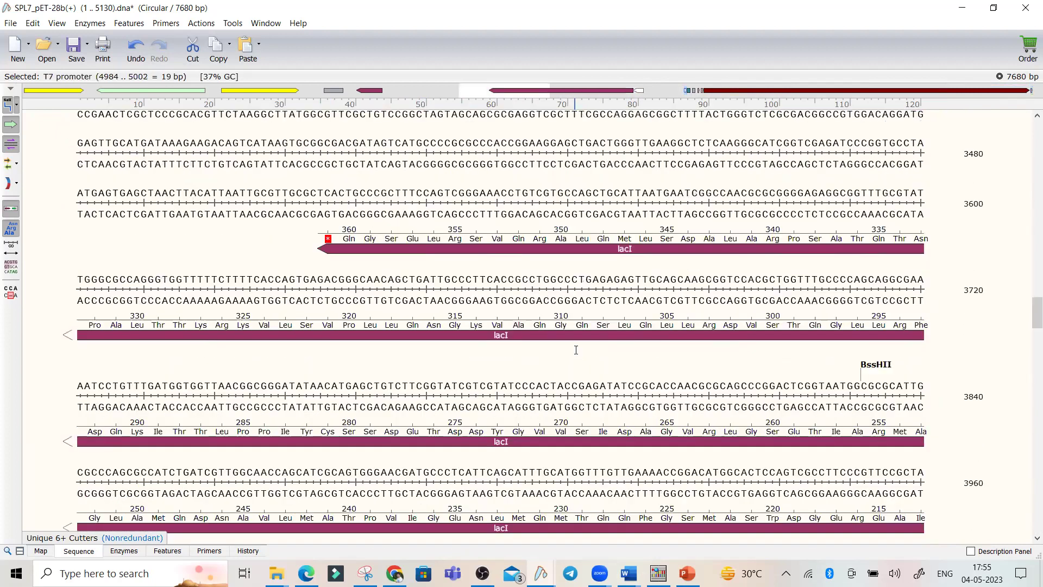
{"action": "scroll", "coordinate": [577, 355], "scroll_direction": "up", "scroll_amount": 13}
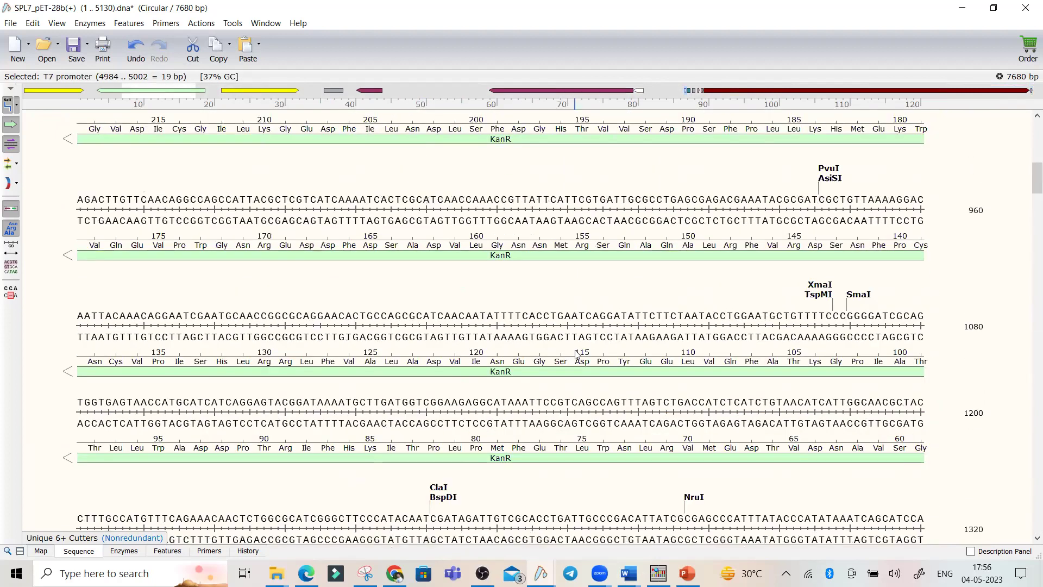
{"action": "scroll", "coordinate": [577, 355], "scroll_direction": "down", "scroll_amount": 13}
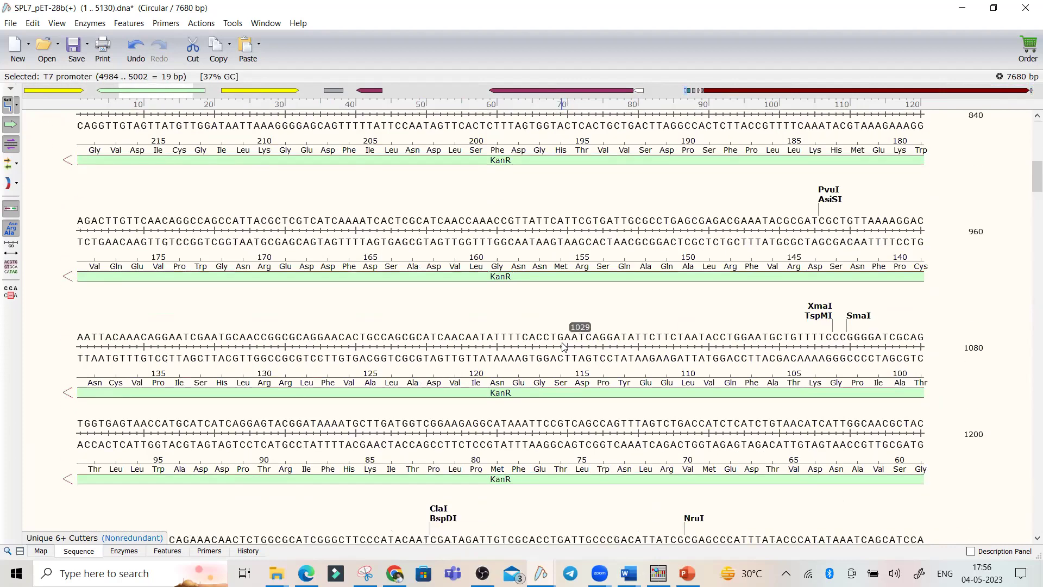
{"action": "scroll", "coordinate": [562, 342], "scroll_direction": "down", "scroll_amount": 10}
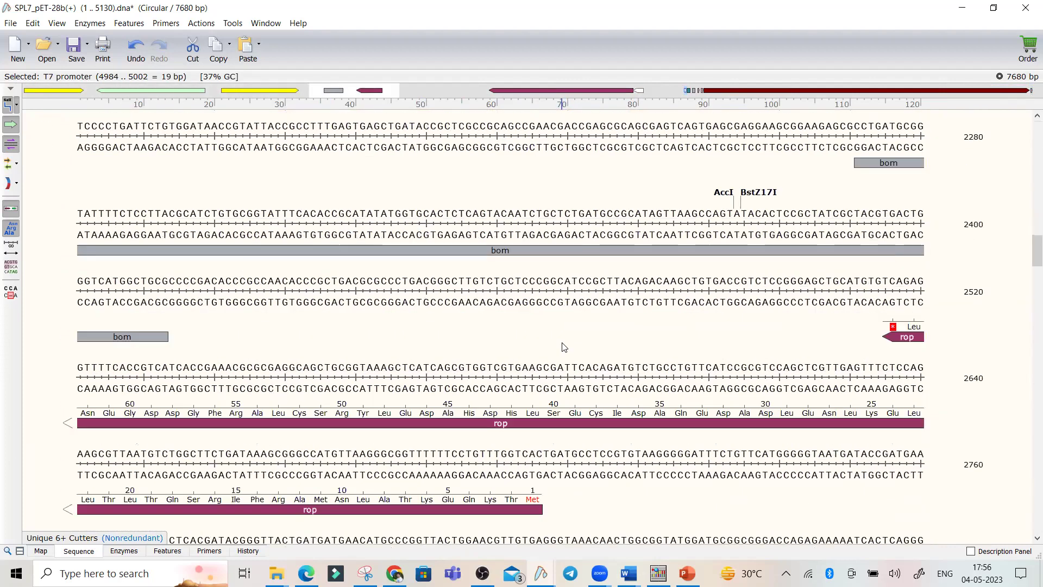
{"action": "scroll", "coordinate": [563, 343], "scroll_direction": "down", "scroll_amount": 14}
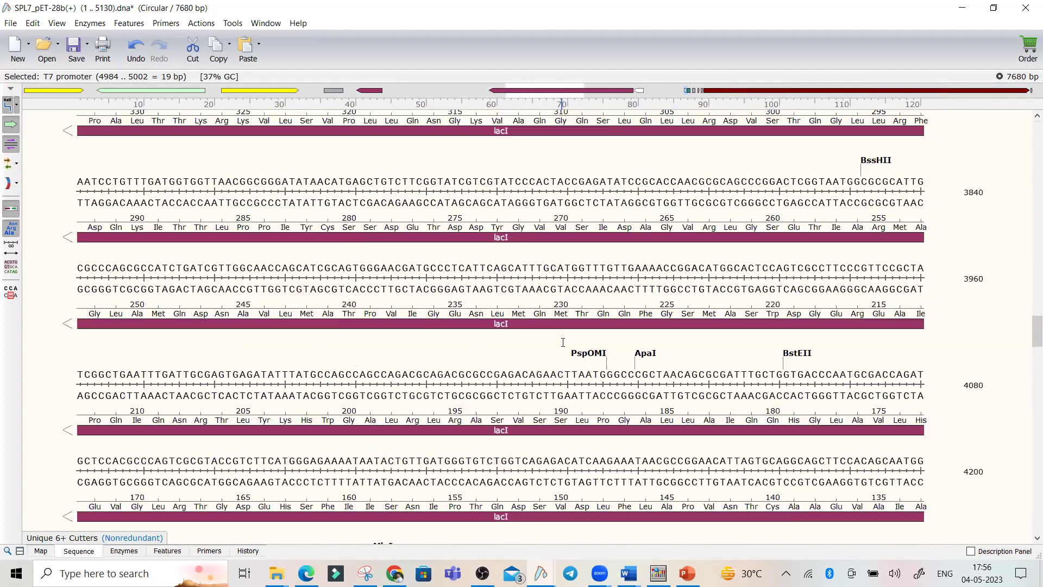
{"action": "scroll", "coordinate": [562, 342], "scroll_direction": "down", "scroll_amount": 3}
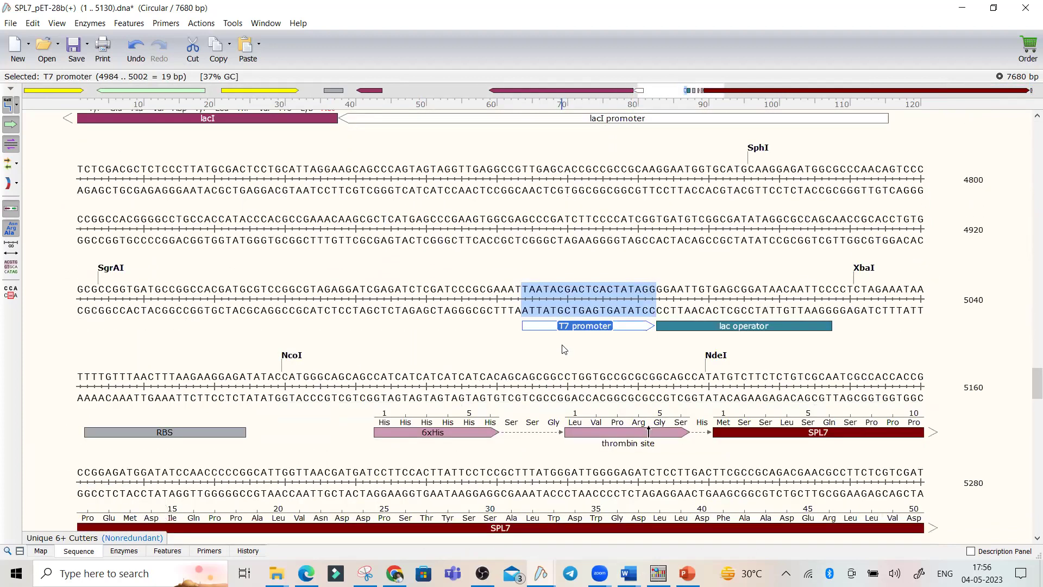
- Examine the T7 promoter and the 6xHis tag upstream of NdeI, and view that tag's feature details without editing
{"action": "left_click", "coordinate": [450, 415]}
{"action": "left_click", "coordinate": [614, 300]}
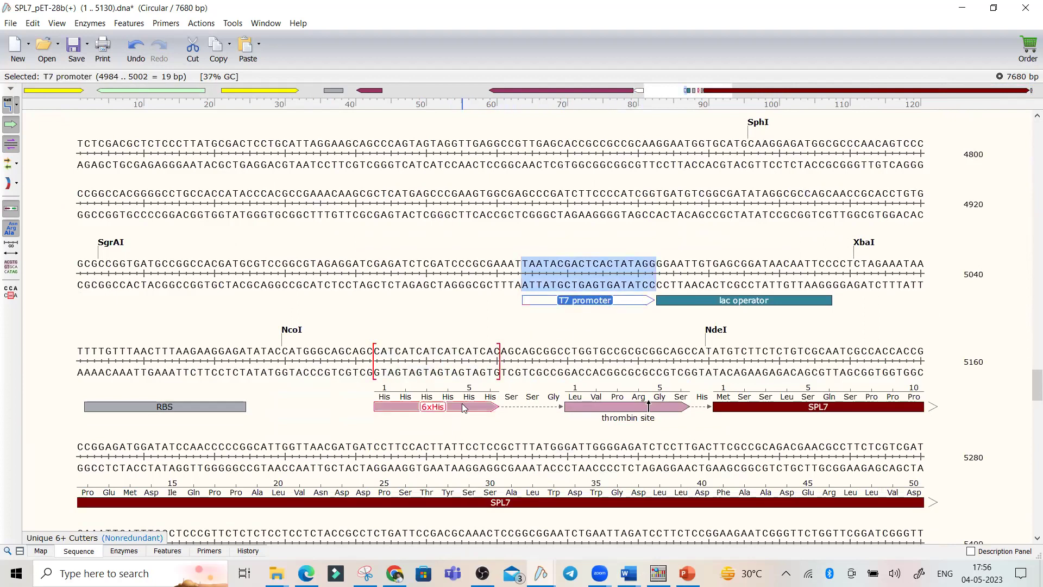
{"action": "left_click", "coordinate": [462, 413]}
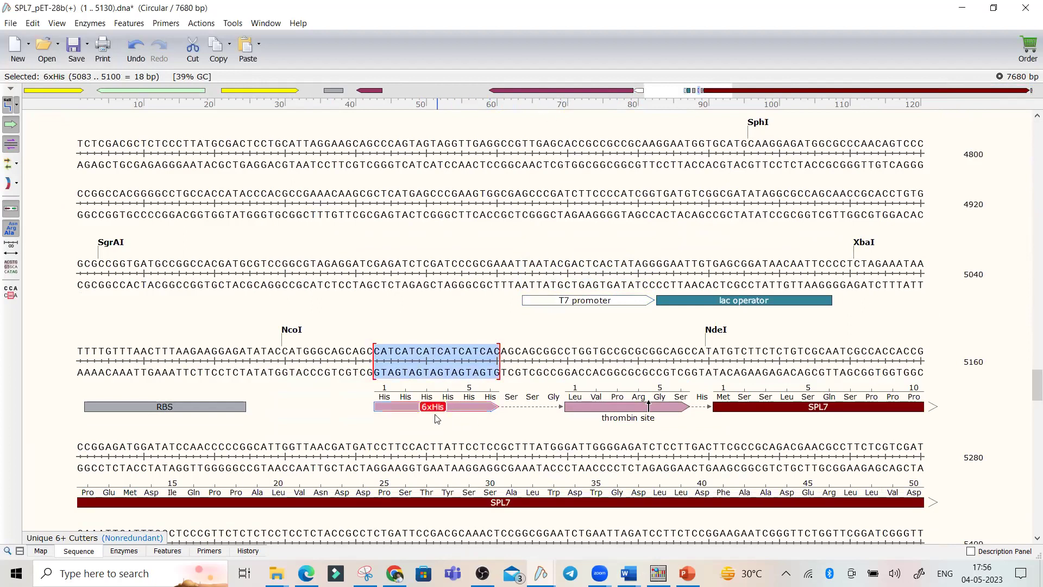
{"action": "left_click", "coordinate": [592, 298]}
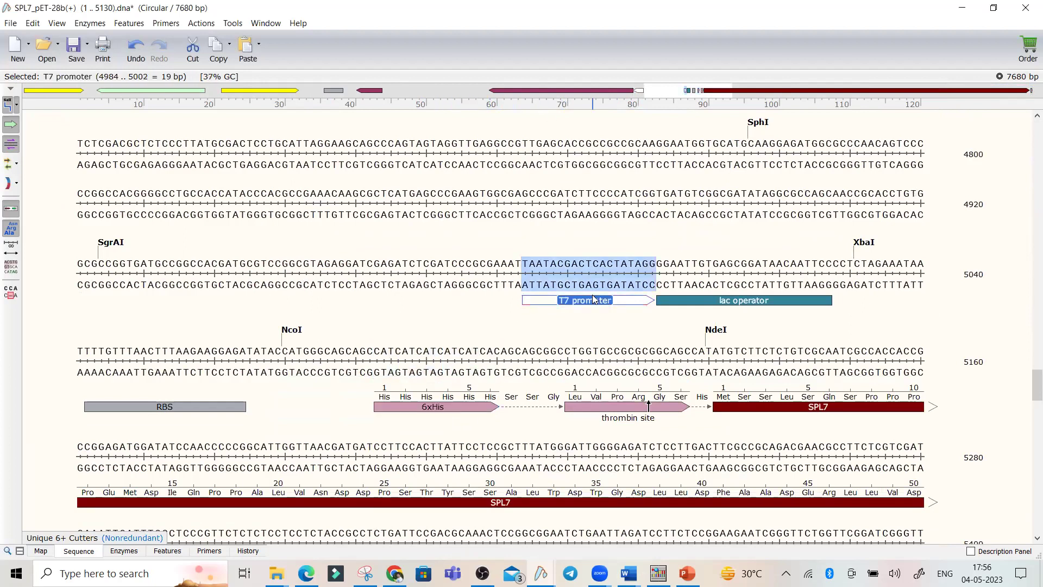
{"action": "left_click", "coordinate": [432, 407]}
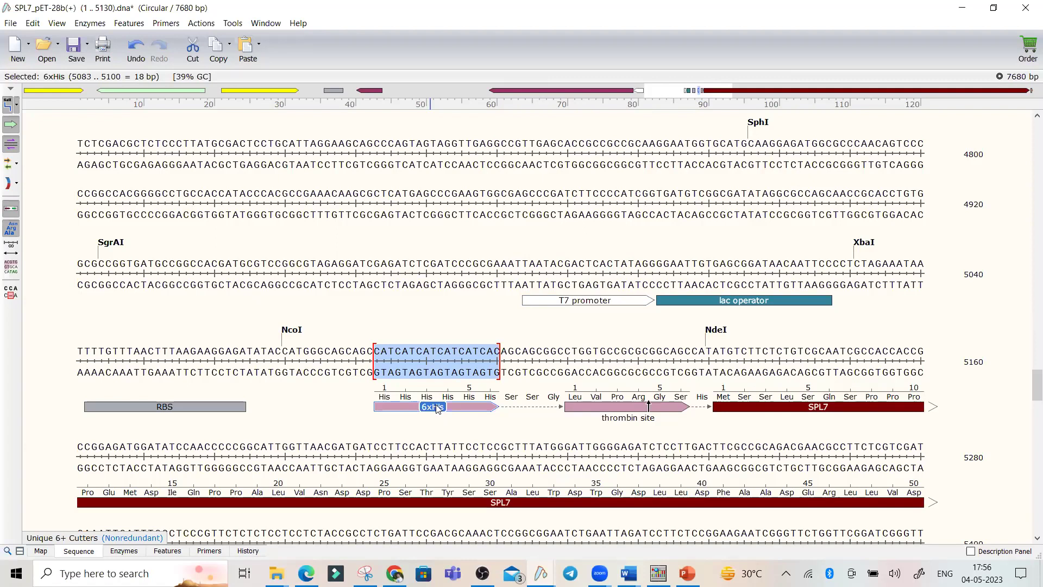
{"action": "double_click", "coordinate": [434, 406]}
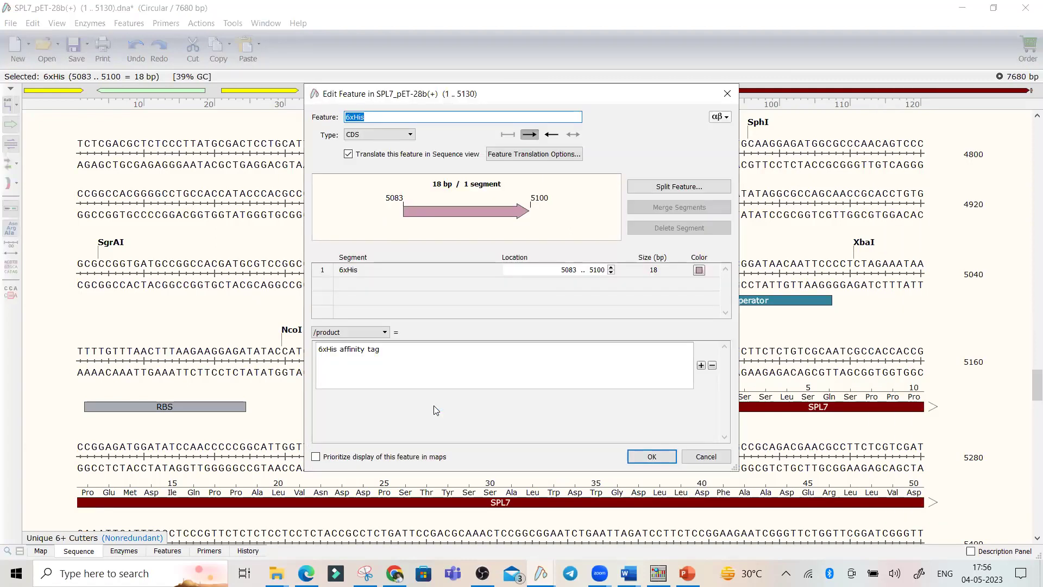
{"action": "left_click", "coordinate": [726, 96]}
- Follow SPL7 to its end and select the 6xHis tag downstream of the XhoI site
{"action": "scroll", "coordinate": [554, 353], "scroll_direction": "down", "scroll_amount": 15}
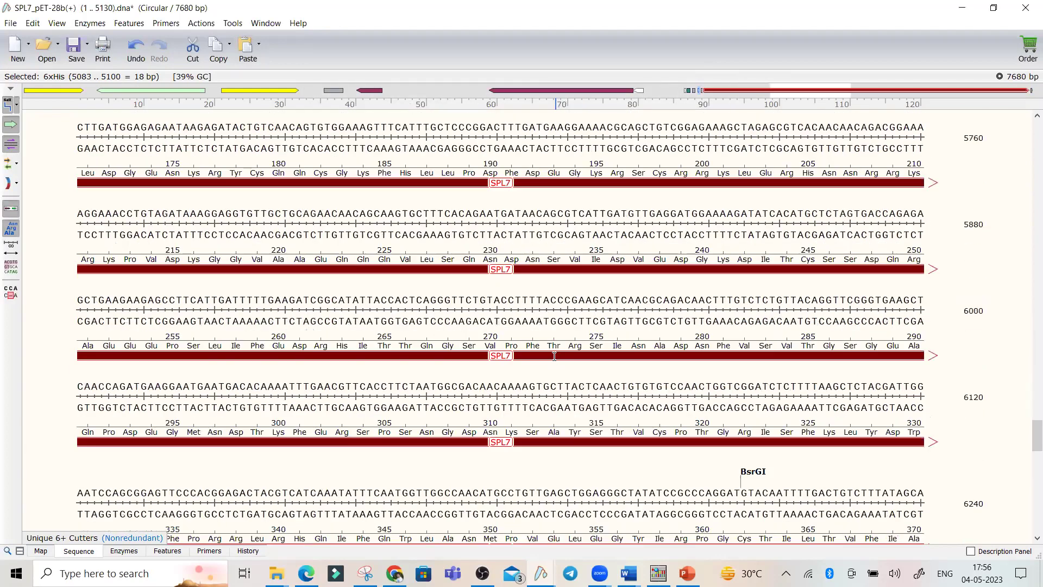
{"action": "scroll", "coordinate": [557, 367], "scroll_direction": "down", "scroll_amount": 7}
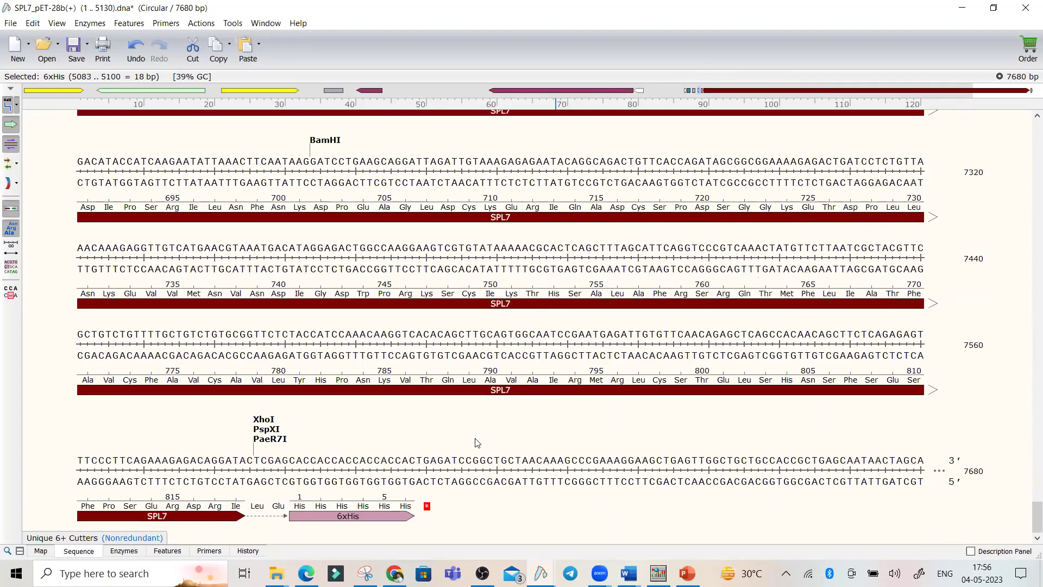
{"action": "left_click", "coordinate": [363, 519]}
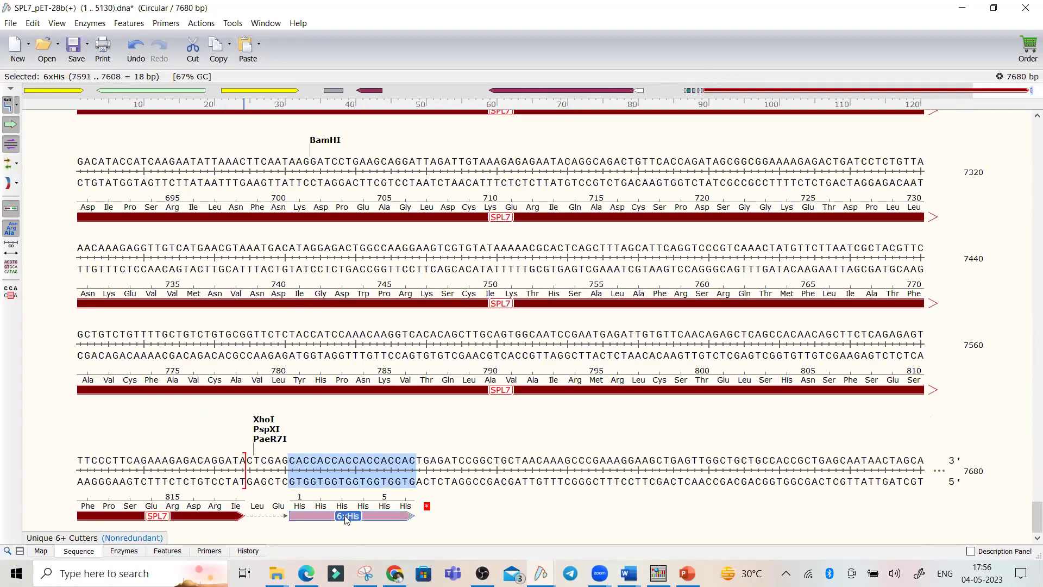
{"action": "left_click", "coordinate": [343, 517]}
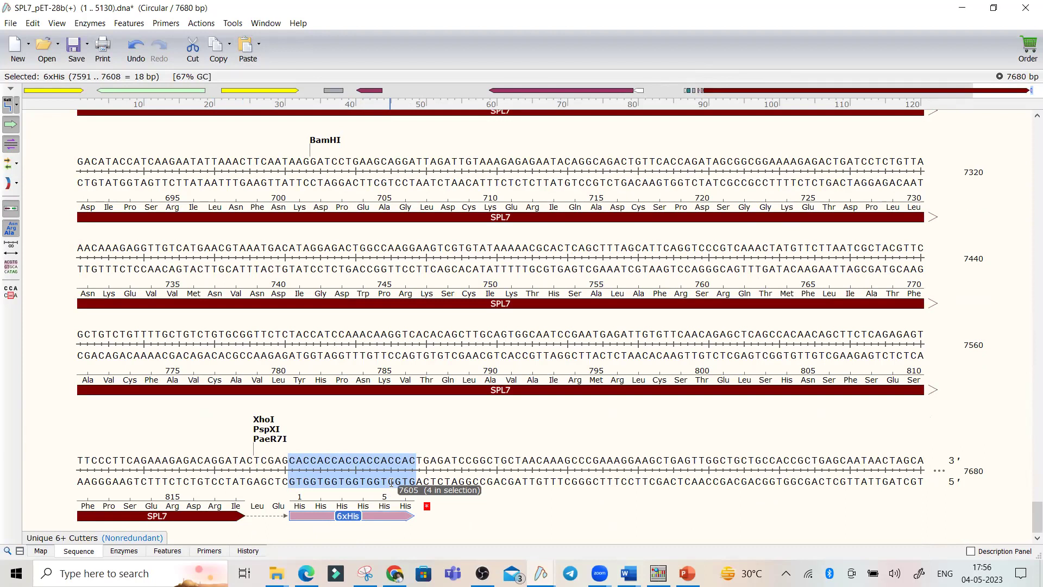
- Look back through the sequence from the downstream 6xHis tag, past lacI and rop, to the ori feature
{"action": "scroll", "coordinate": [392, 482], "scroll_direction": "up", "scroll_amount": 15}
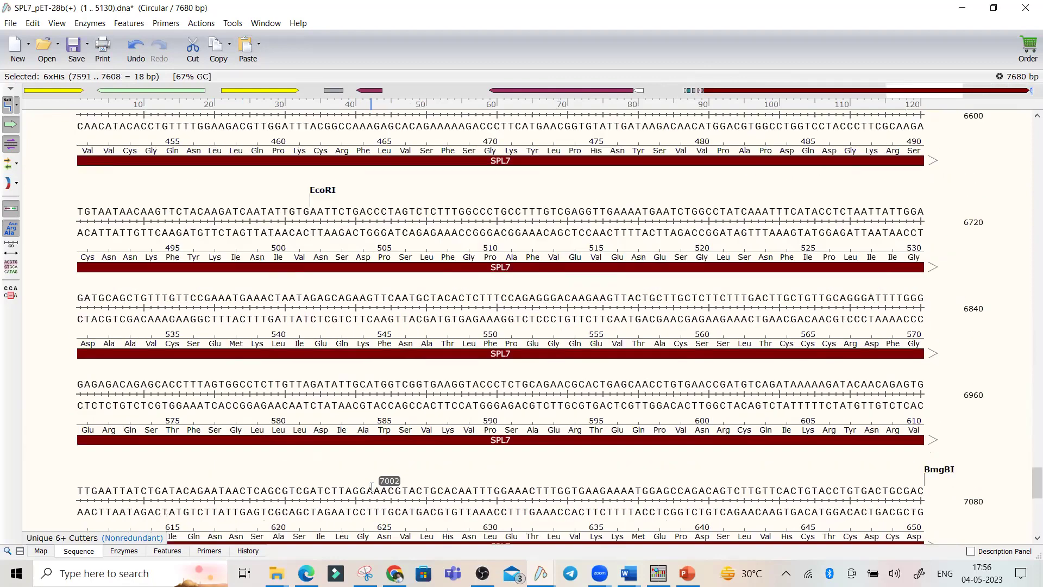
{"action": "scroll", "coordinate": [371, 489], "scroll_direction": "up", "scroll_amount": 17}
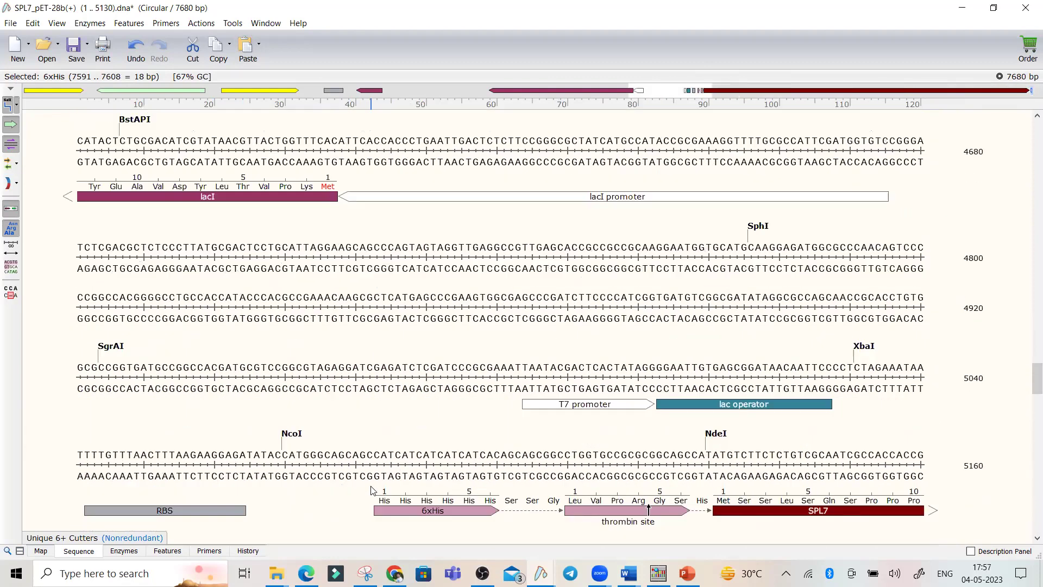
{"action": "scroll", "coordinate": [372, 490], "scroll_direction": "up", "scroll_amount": 11}
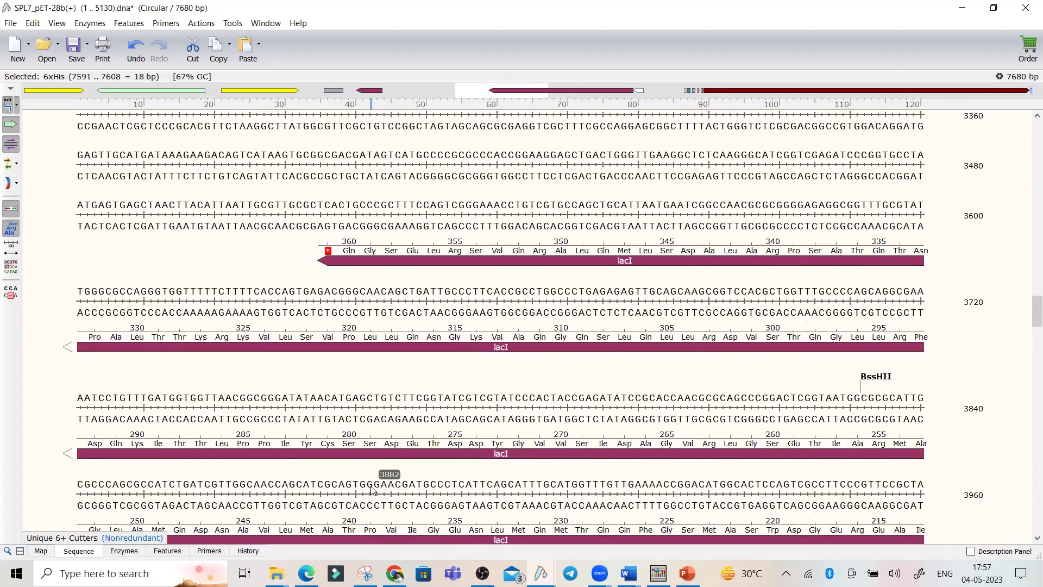
{"action": "scroll", "coordinate": [372, 490], "scroll_direction": "up", "scroll_amount": 8}
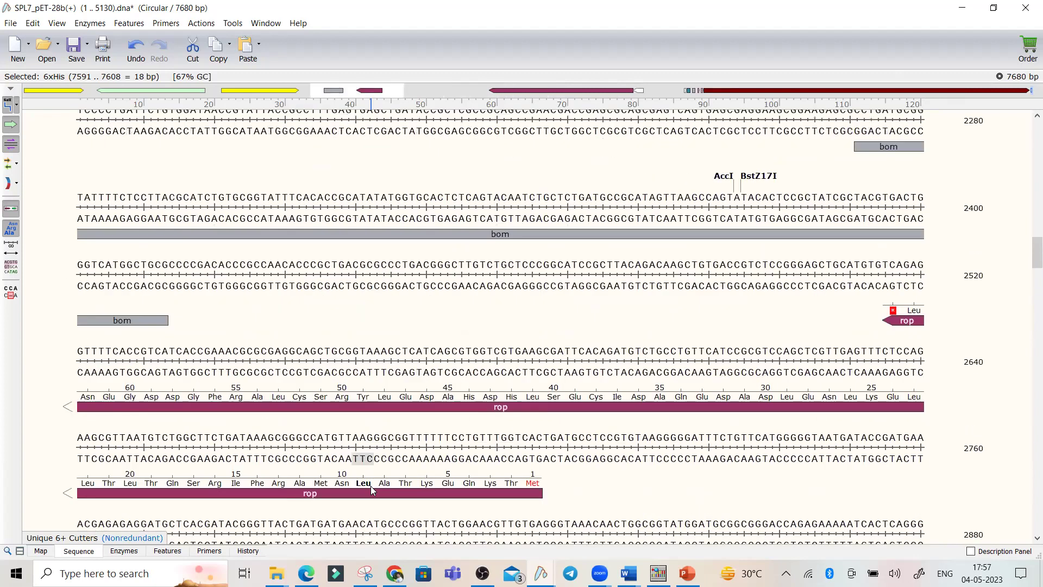
{"action": "scroll", "coordinate": [372, 487], "scroll_direction": "up", "scroll_amount": 3}
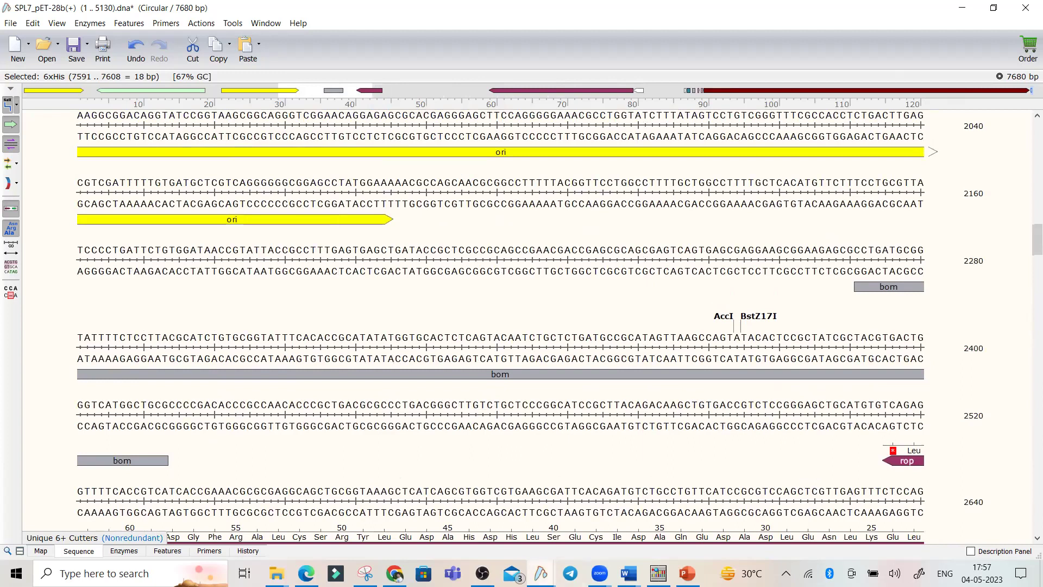
{"action": "mouse_move", "coordinate": [541, 572]}
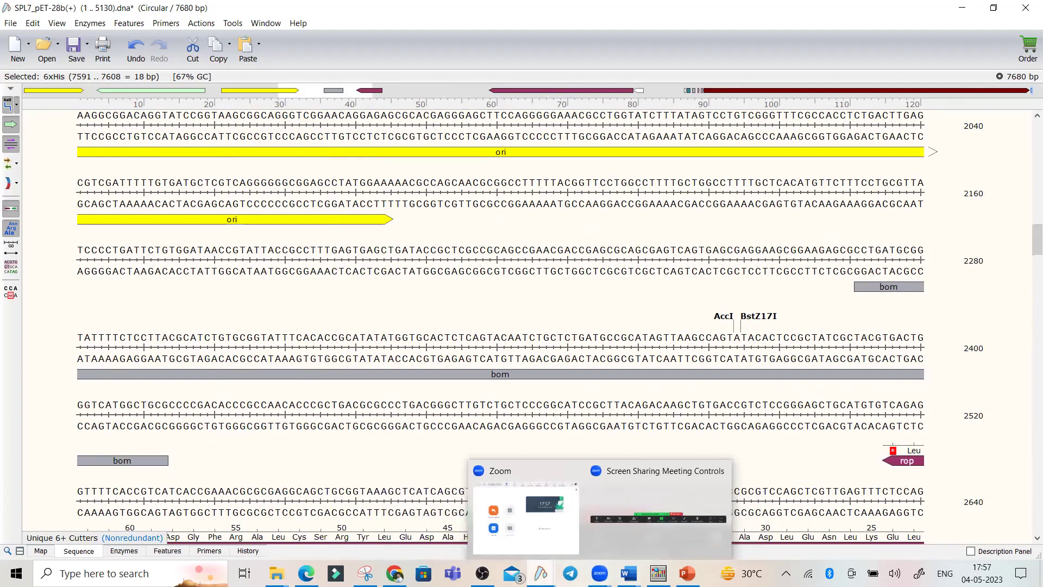
{"action": "left_click", "coordinate": [599, 573]}
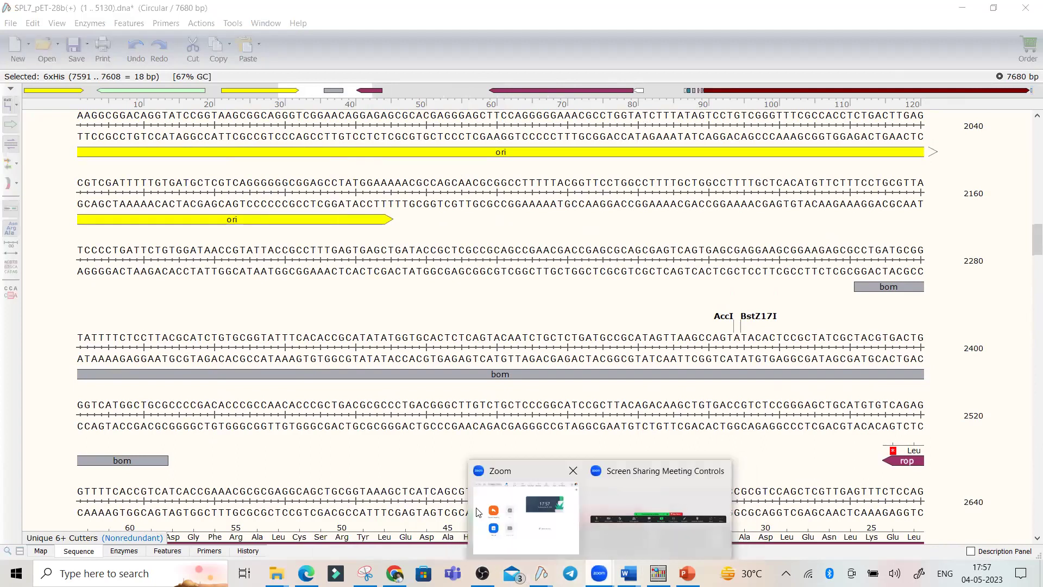
{"action": "left_click", "coordinate": [428, 494]}
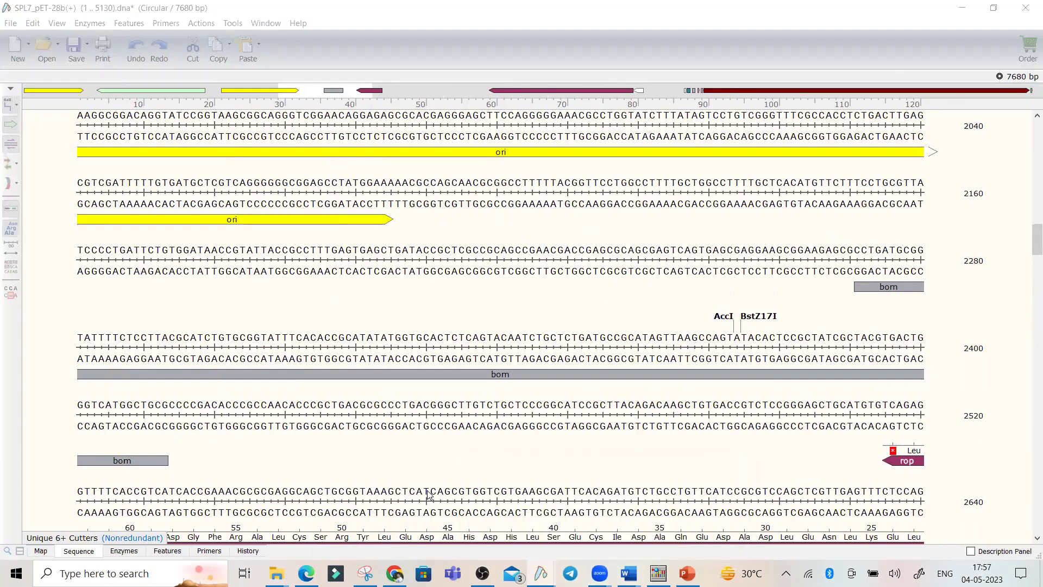
- Review the construct's sequence around KanR and ori, and onward past rop to the start of SPL7
{"action": "scroll", "coordinate": [609, 423], "scroll_direction": "up", "scroll_amount": 5}
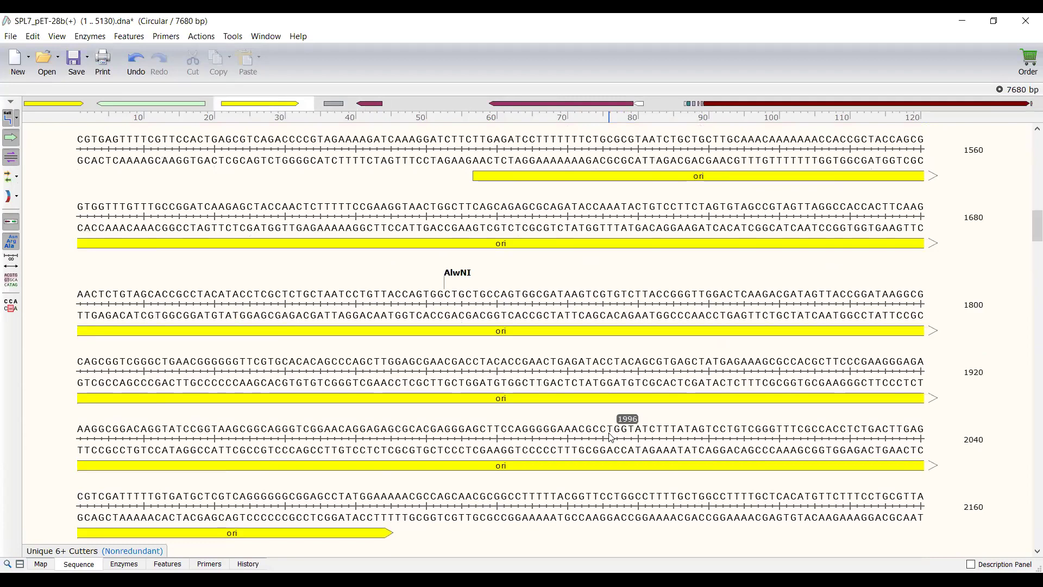
{"action": "scroll", "coordinate": [610, 429], "scroll_direction": "up", "scroll_amount": 10}
{"action": "scroll", "coordinate": [610, 410], "scroll_direction": "down", "scroll_amount": 10}
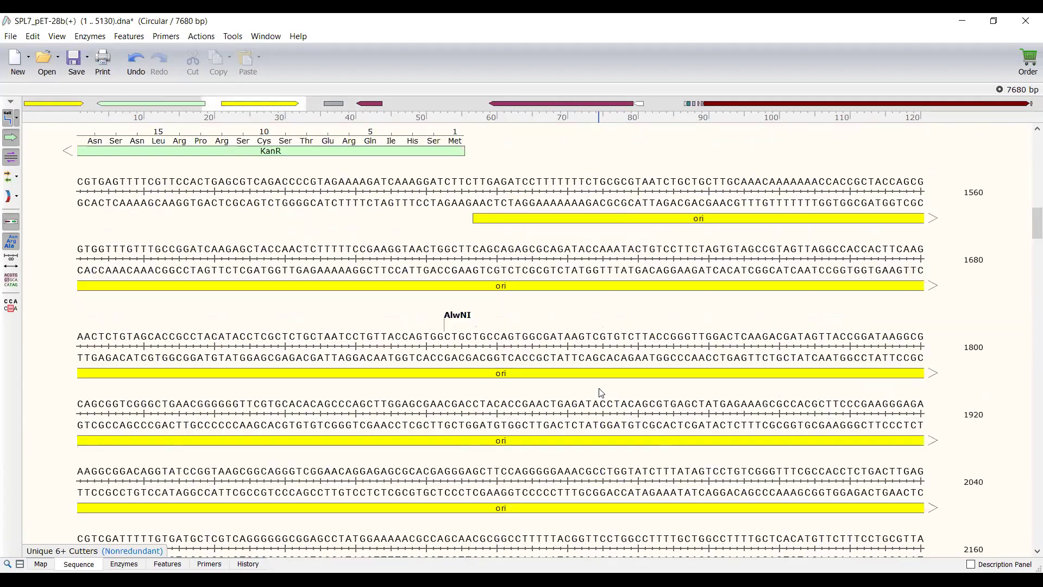
{"action": "scroll", "coordinate": [601, 393], "scroll_direction": "down", "scroll_amount": 12}
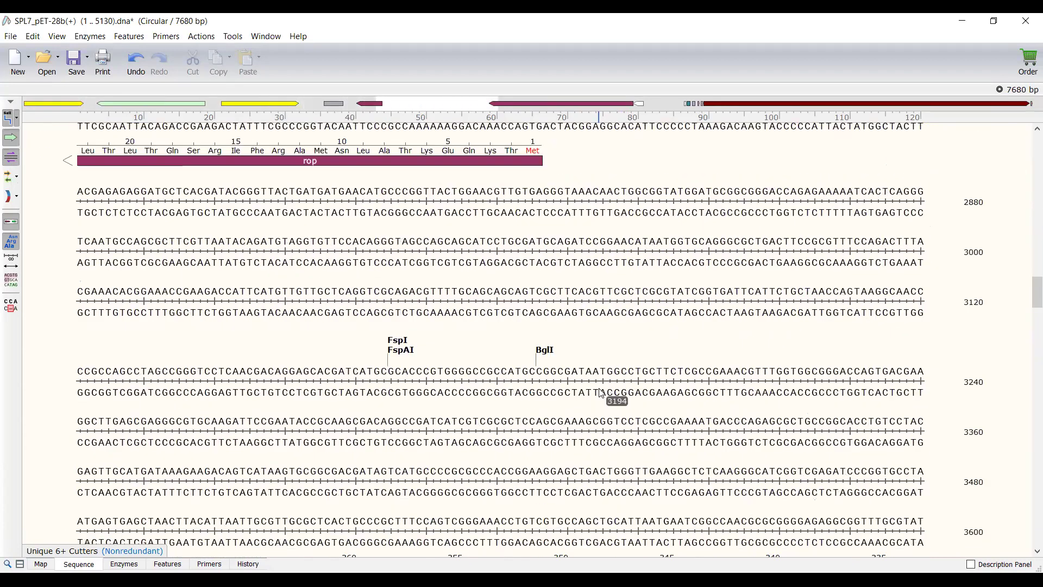
{"action": "scroll", "coordinate": [600, 393], "scroll_direction": "down", "scroll_amount": 18}
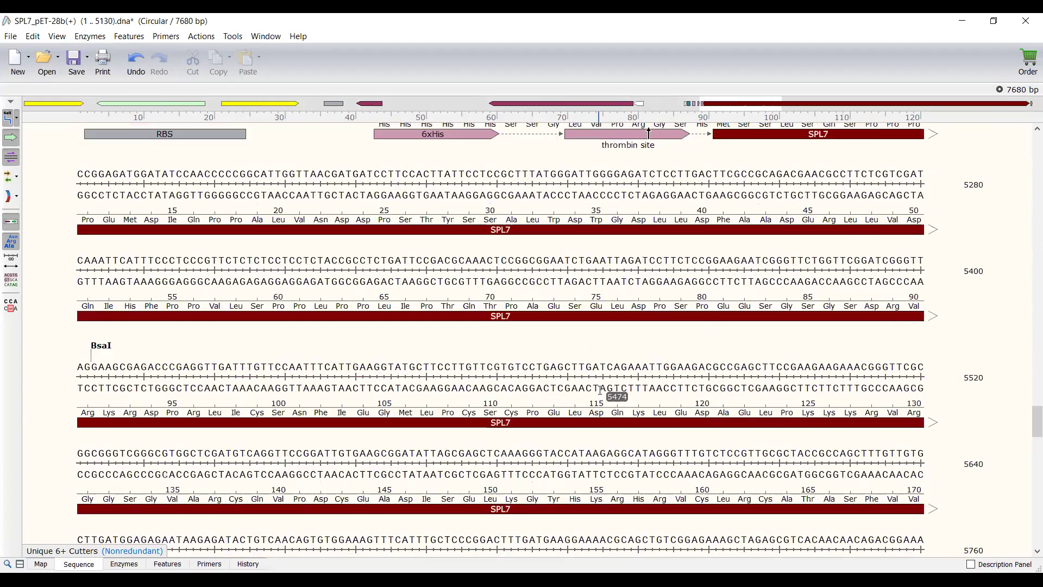
{"action": "scroll", "coordinate": [601, 390], "scroll_direction": "up", "scroll_amount": 5}
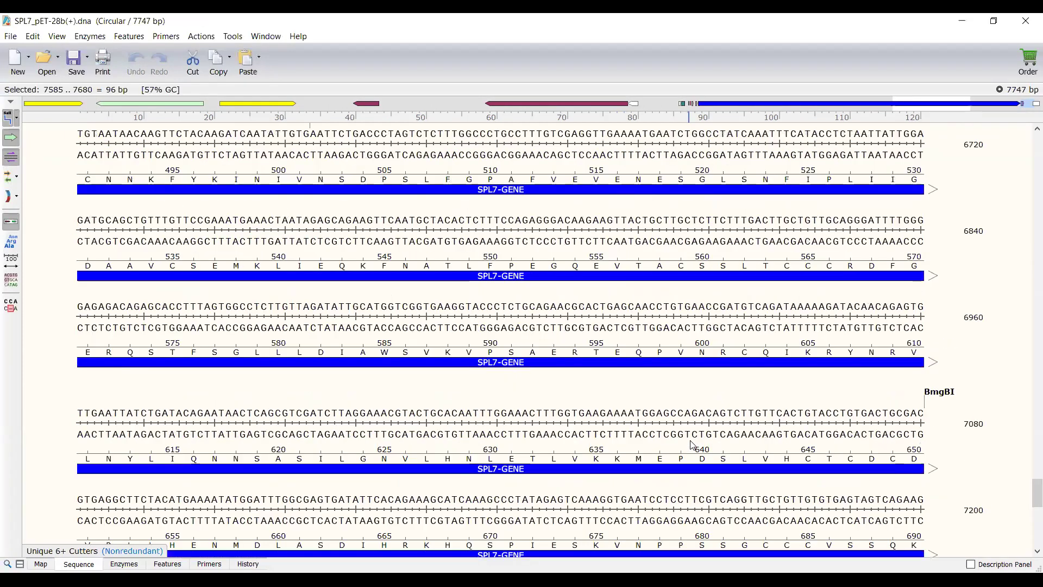
- Look back through the SPL7 coding sequence and its unique restriction sites in the construct
{"action": "scroll", "coordinate": [687, 433], "scroll_direction": "up", "scroll_amount": 10}
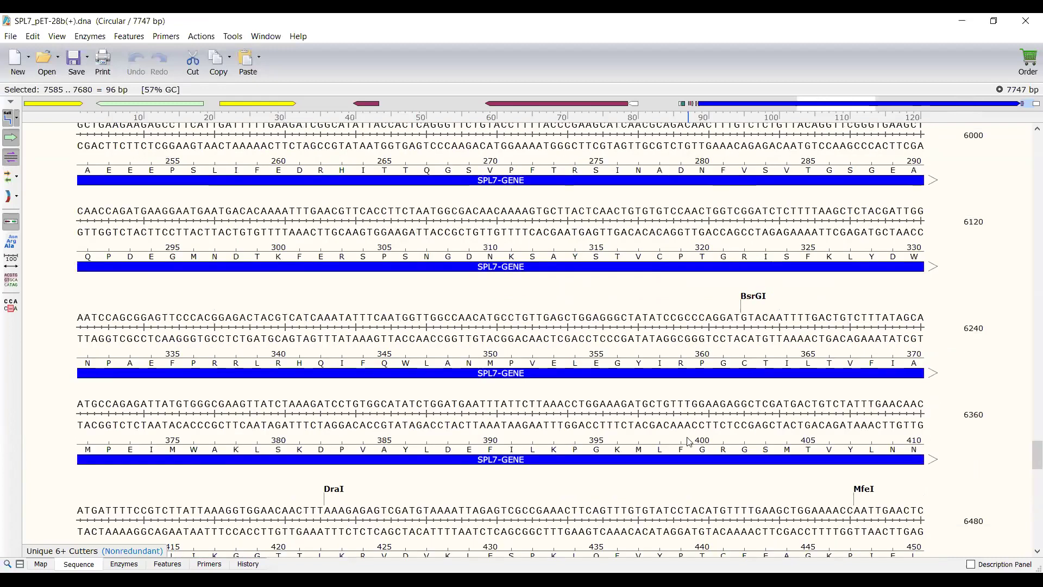
{"action": "scroll", "coordinate": [687, 433], "scroll_direction": "up", "scroll_amount": 6}
{"action": "scroll", "coordinate": [696, 424], "scroll_direction": "down", "scroll_amount": 2}
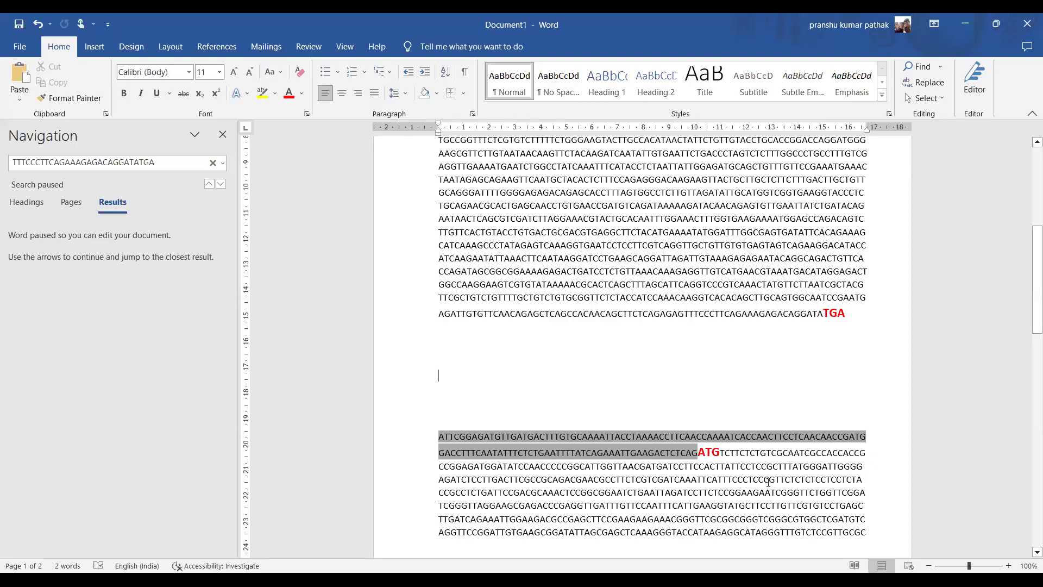
- Switch to Word's su-SPL7-GENE PRIMER document and find the C-DNA sequence with its highlighted primer region
{"action": "key", "text": "Delete"}
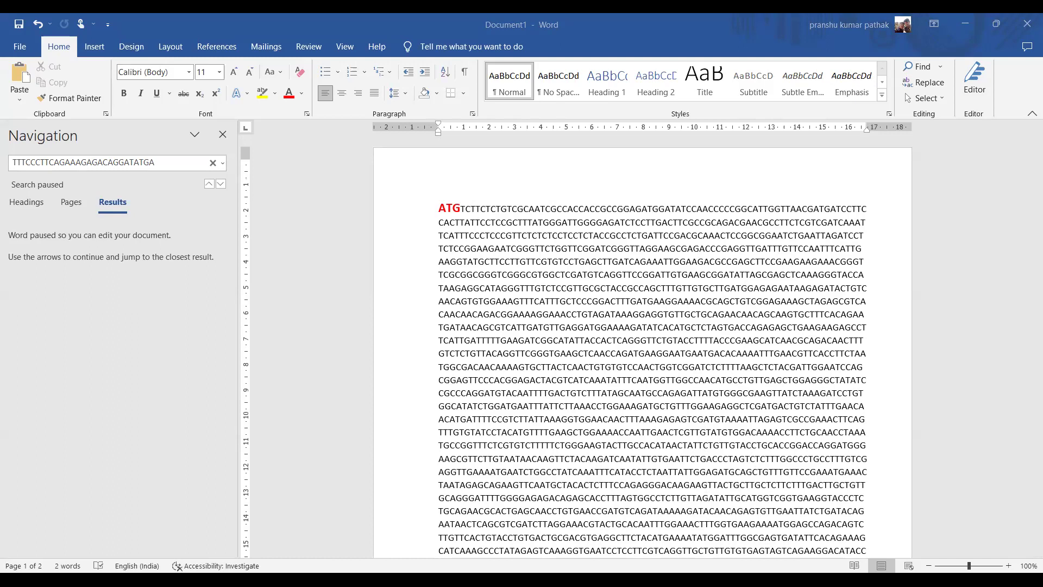
{"action": "key", "text": "alt+Tab"}
{"action": "scroll", "coordinate": [569, 387], "scroll_direction": "up", "scroll_amount": 20}
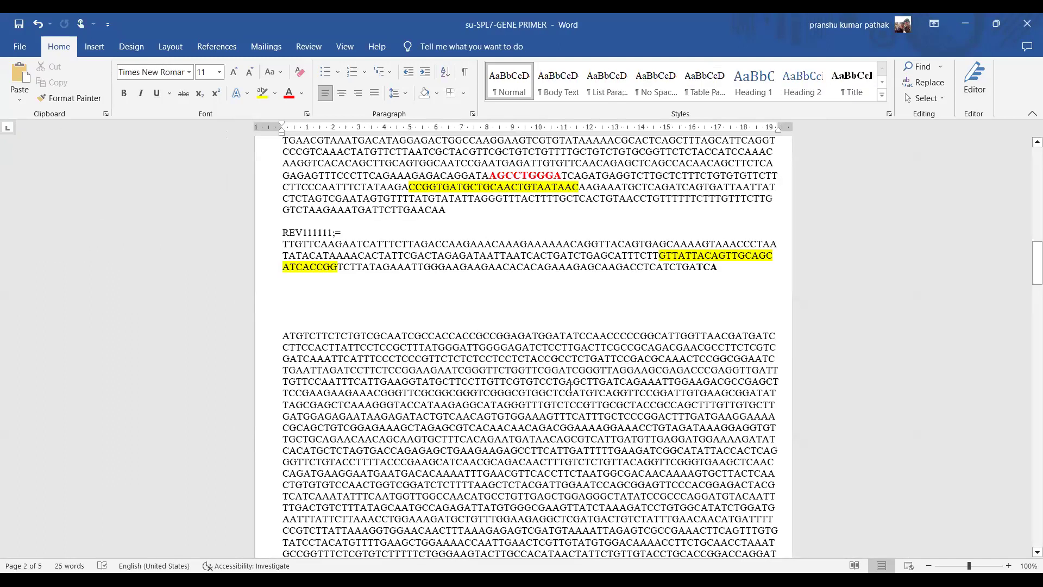
{"action": "scroll", "coordinate": [595, 382], "scroll_direction": "up", "scroll_amount": 4}
{"action": "scroll", "coordinate": [586, 365], "scroll_direction": "down", "scroll_amount": 9}
{"action": "scroll", "coordinate": [369, 264], "scroll_direction": "up", "scroll_amount": 2}
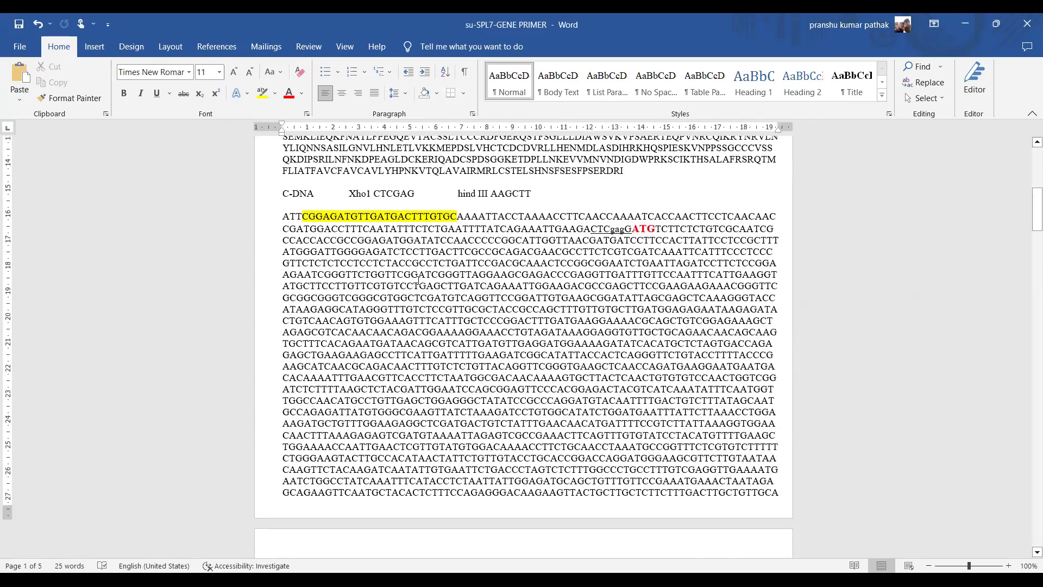
{"action": "scroll", "coordinate": [418, 280], "scroll_direction": "up", "scroll_amount": 3}
{"action": "left_click_drag", "start_coordinate": [303, 314], "coordinate": [458, 314]}
{"action": "left_click", "coordinate": [457, 314]}
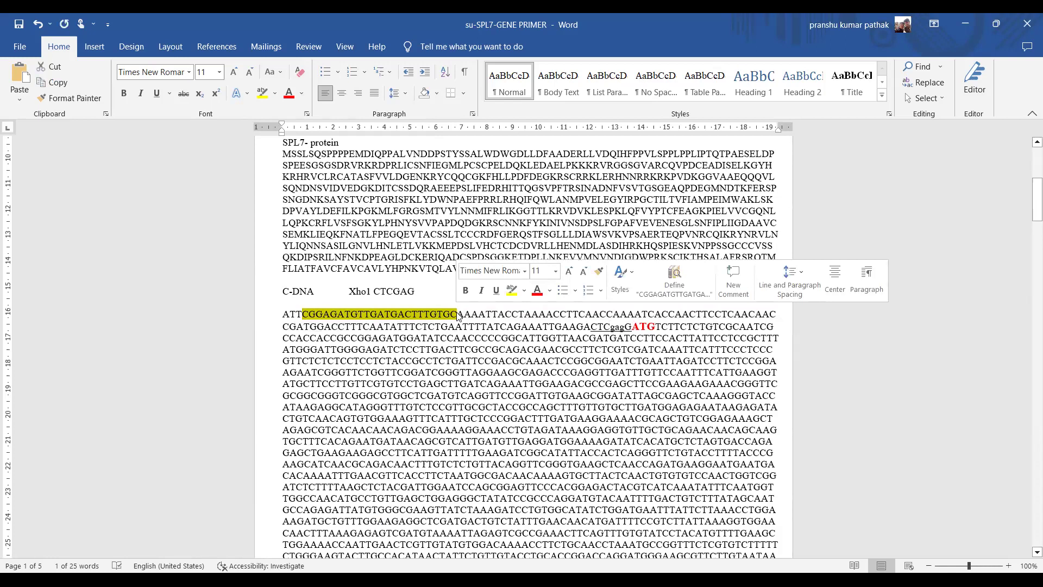
{"action": "type", "text": "CTCGAGCACCACCACCACCACCACTGAGATCCGGCTGCTAACAAAGCCCGAAAGGAAGCTGAGTTGGCTGCTGCCACCGCTGAGCAATAACTAGCA"}
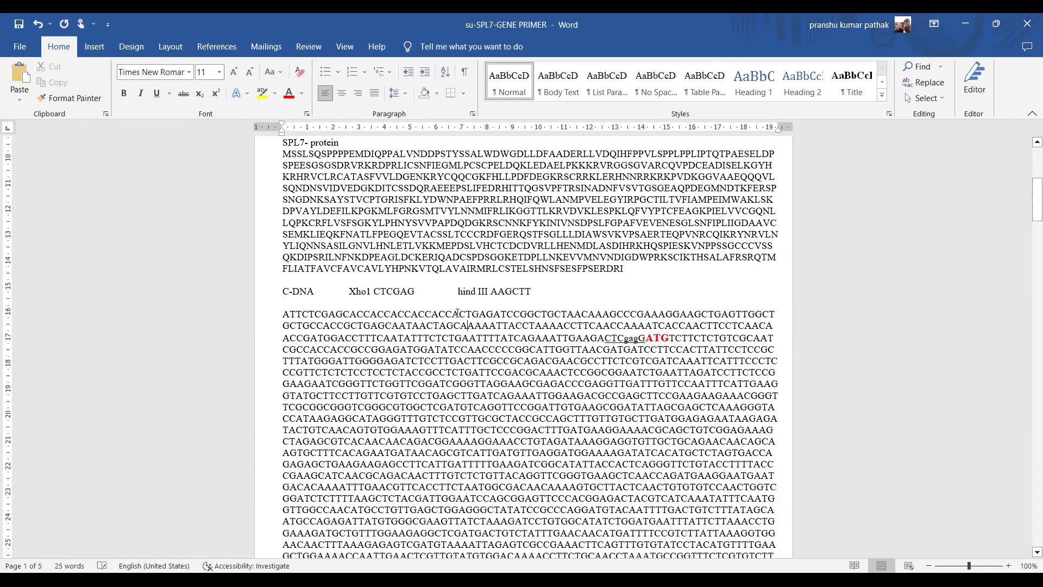
{"action": "key", "text": "ctrl+z"}
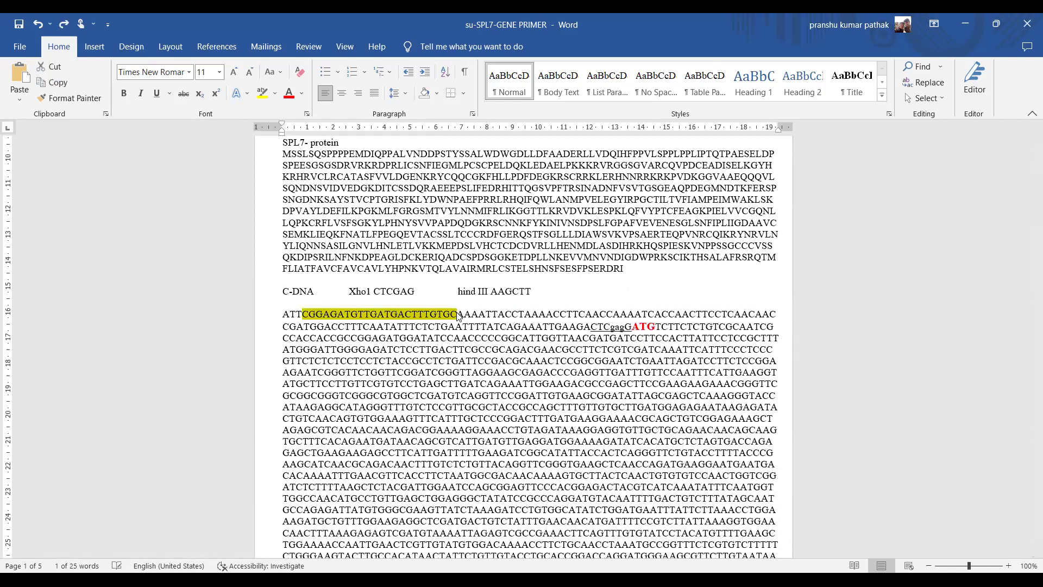
- Select the yellow-highlighted forward primer CGGAGATGTTGATGACTTTGTGC near the start of the C-DNA sequence
{"action": "left_click", "coordinate": [304, 314]}
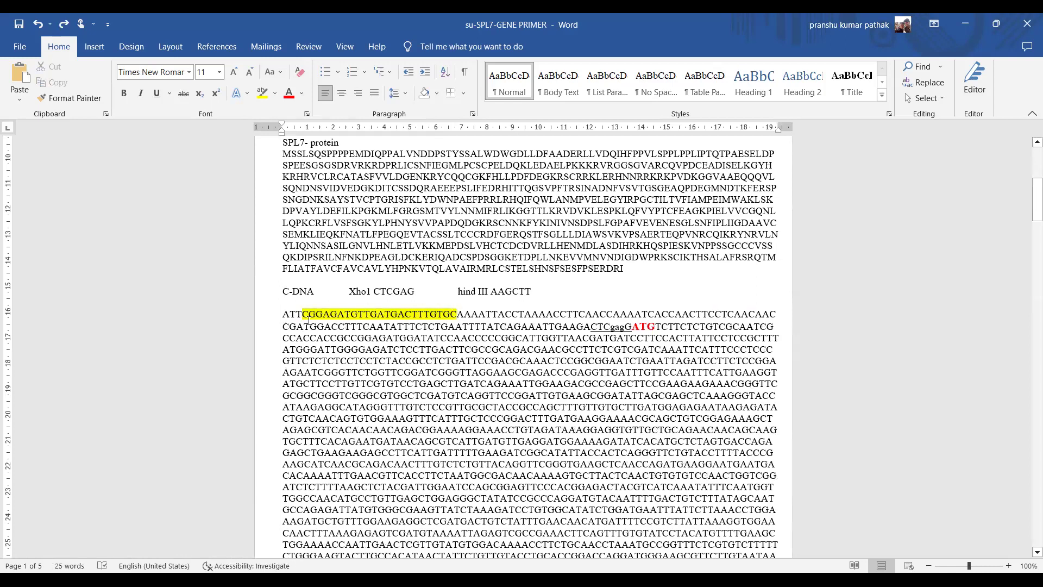
{"action": "left_click_drag", "start_coordinate": [304, 314], "coordinate": [456, 320]}
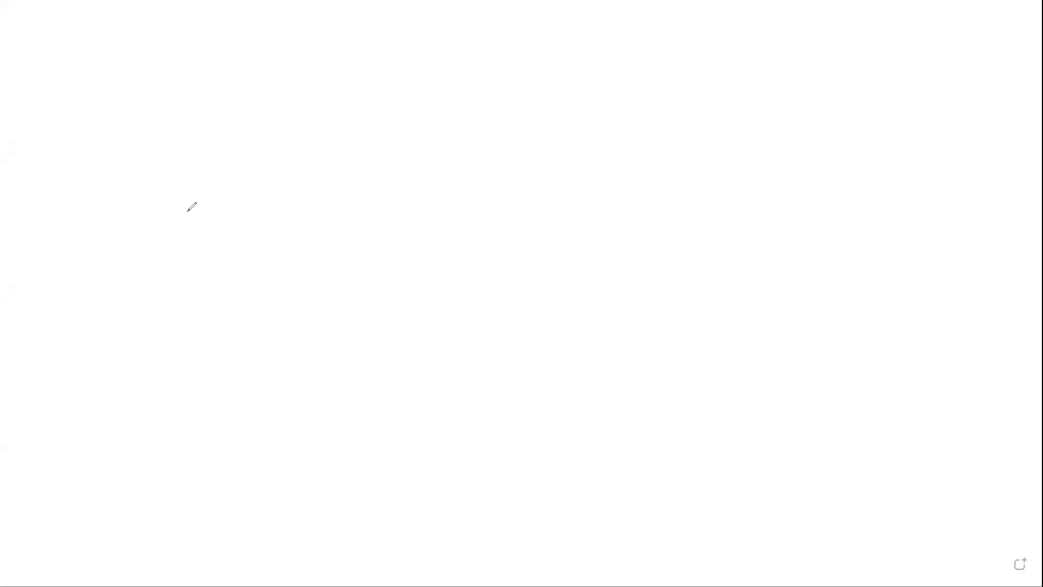
- On the blank whiteboard, draw a long blue horizontal line with a vertical mark near each end
{"action": "left_click_drag", "start_coordinate": [174, 222], "coordinate": [665, 237]}
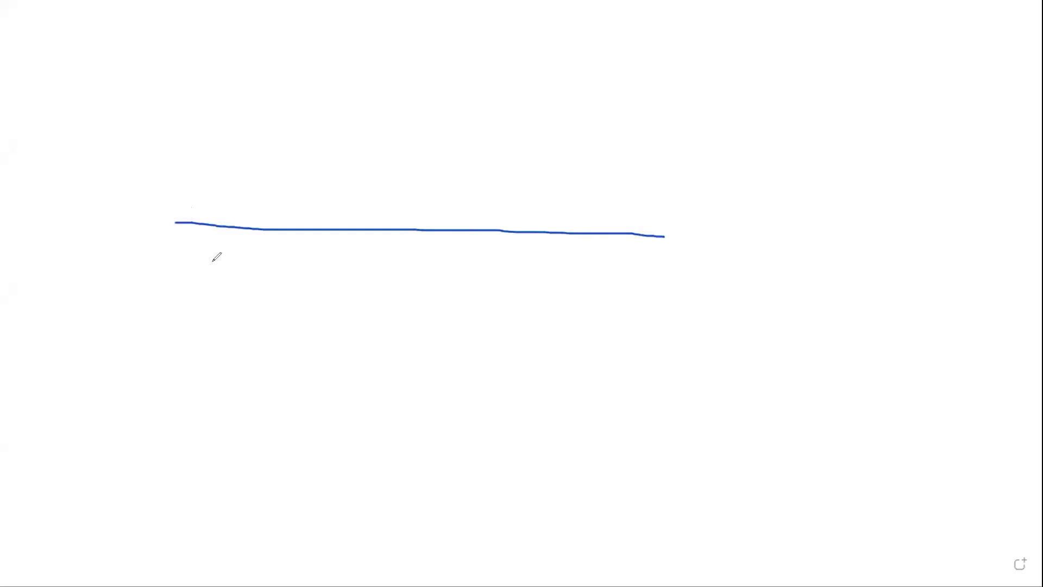
{"action": "left_click_drag", "start_coordinate": [208, 191], "coordinate": [210, 261]}
{"action": "left_click_drag", "start_coordinate": [663, 201], "coordinate": [661, 263]}
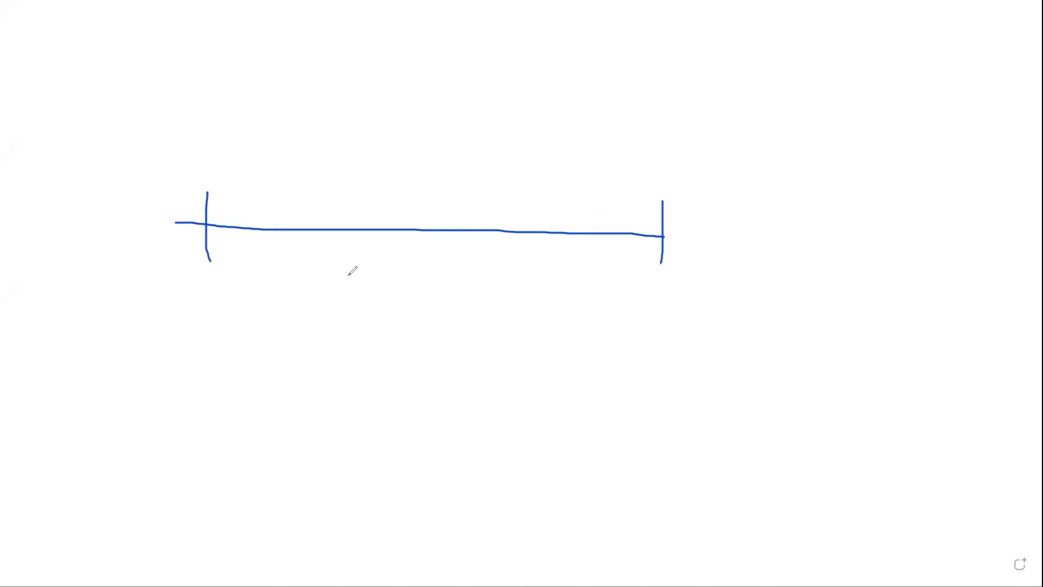
- Sketch a blue hairpin loop containing the base pairs A-T and C-G, with two further outlines around it
{"action": "mouse_move", "coordinate": [835, 95]}
{"action": "left_mouse_down"}
{"action": "mouse_move", "coordinate": [875, 92]}
{"action": "mouse_move", "coordinate": [928, 119]}
{"action": "mouse_move", "coordinate": [878, 138]}
{"action": "mouse_move", "coordinate": [826, 144]}
{"action": "left_mouse_up"}
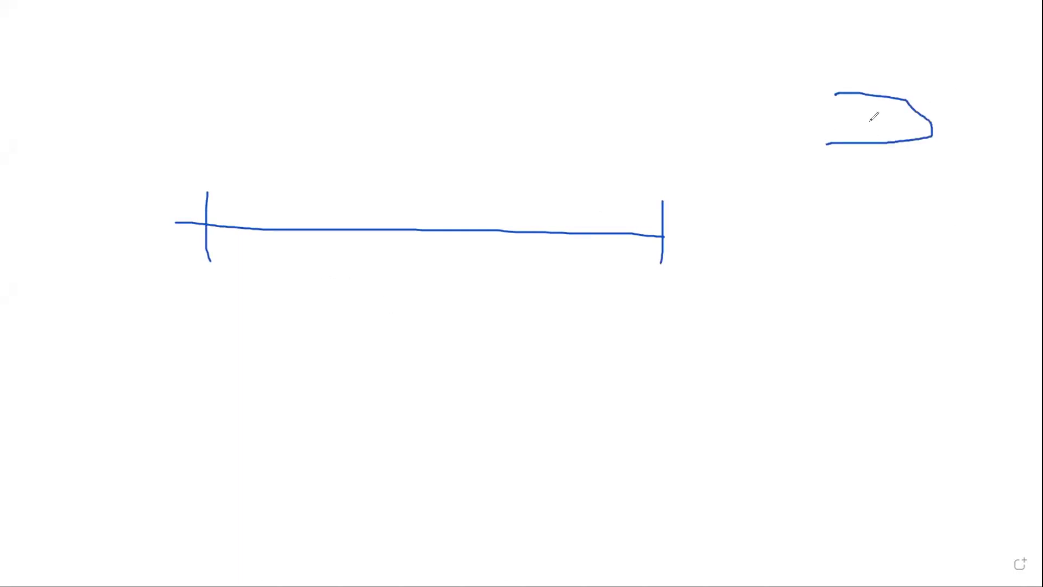
{"action": "mouse_move", "coordinate": [837, 93]}
{"action": "left_mouse_down"}
{"action": "mouse_move", "coordinate": [931, 120]}
{"action": "mouse_move", "coordinate": [877, 140]}
{"action": "left_mouse_up"}
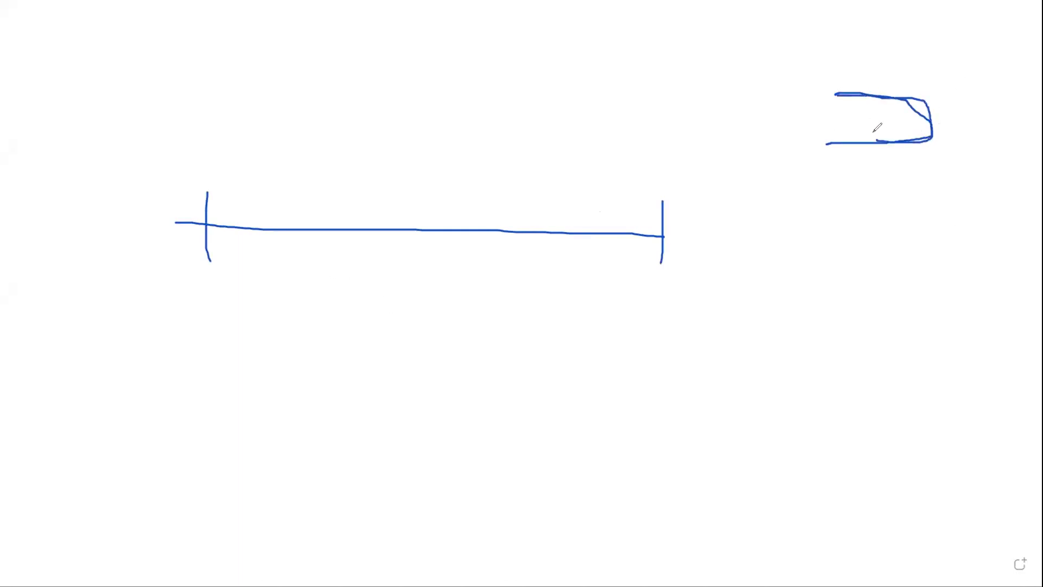
{"action": "left_click_drag", "start_coordinate": [849, 98], "coordinate": [854, 144]}
{"action": "mouse_move", "coordinate": [877, 98]}
{"action": "left_mouse_down"}
{"action": "mouse_move", "coordinate": [860, 123]}
{"action": "mouse_move", "coordinate": [875, 108]}
{"action": "mouse_move", "coordinate": [875, 139]}
{"action": "left_mouse_up"}
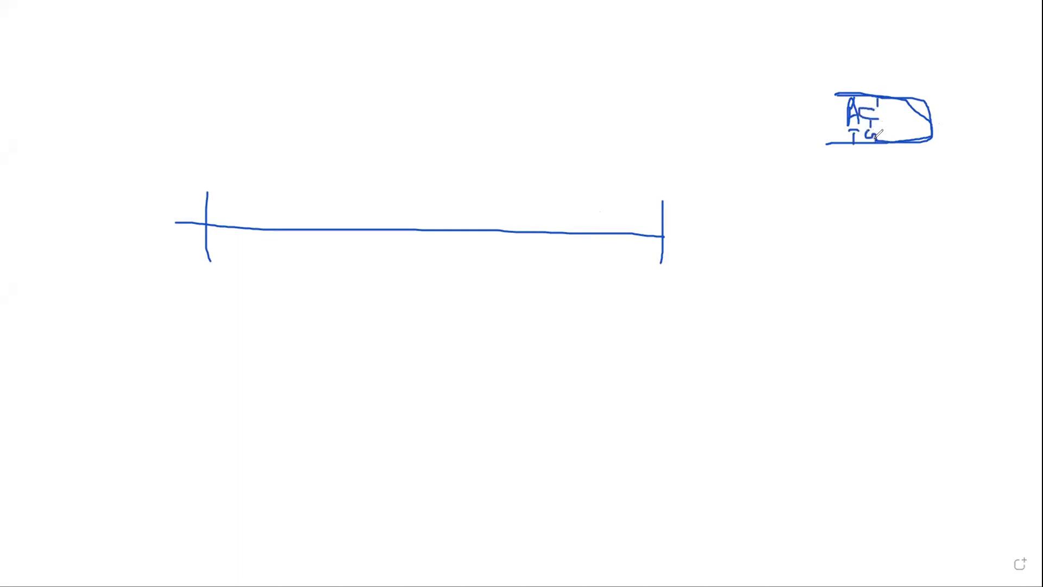
{"action": "mouse_move", "coordinate": [838, 85]}
{"action": "left_mouse_down"}
{"action": "mouse_move", "coordinate": [904, 84]}
{"action": "mouse_move", "coordinate": [948, 134]}
{"action": "mouse_move", "coordinate": [831, 153]}
{"action": "left_mouse_up"}
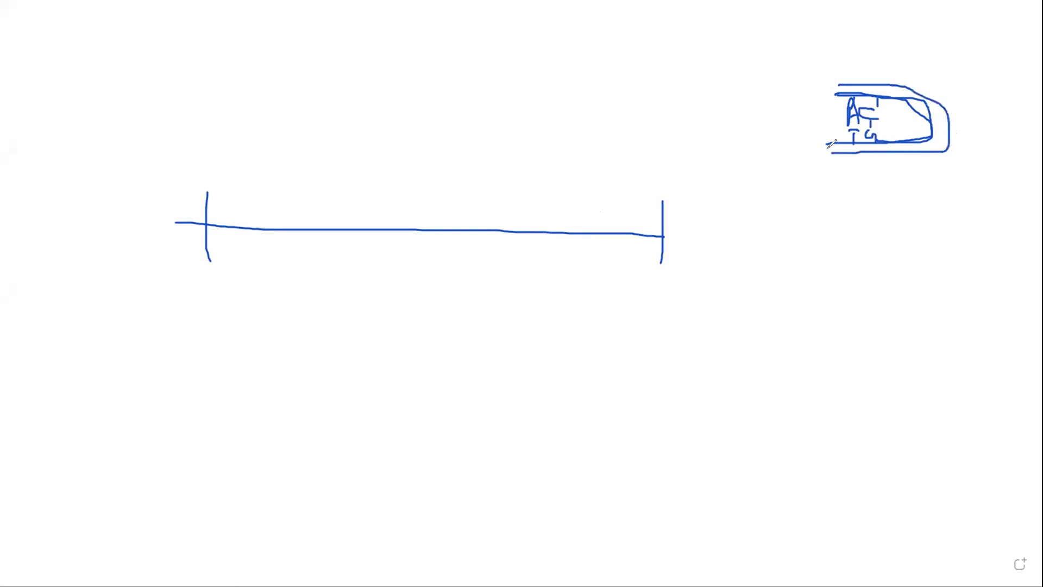
{"action": "left_click", "coordinate": [847, 72]}
{"action": "mouse_move", "coordinate": [847, 70]}
{"action": "left_mouse_down"}
{"action": "mouse_move", "coordinate": [950, 111]}
{"action": "mouse_move", "coordinate": [872, 167]}
{"action": "left_mouse_up"}
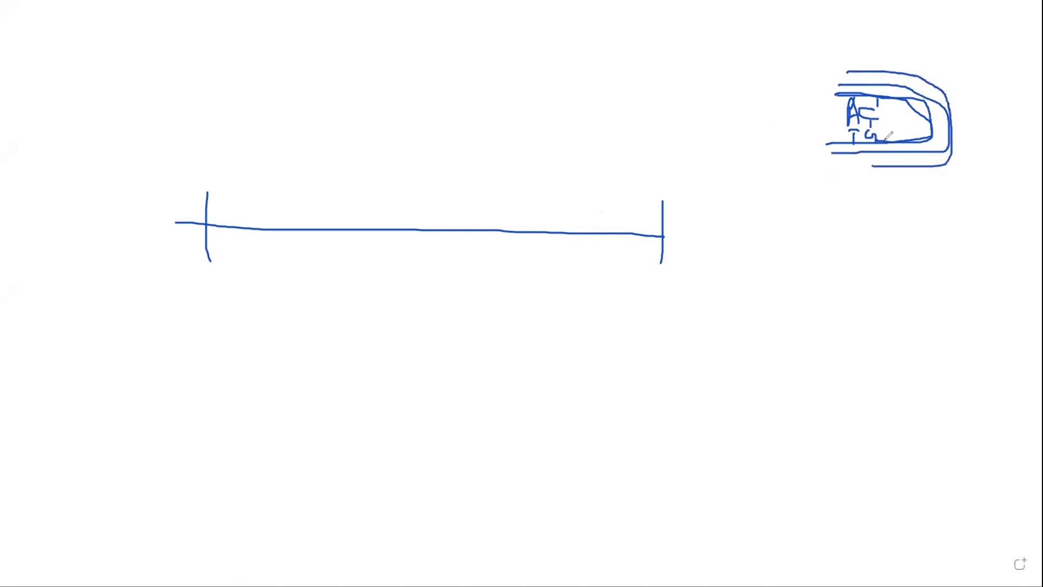
- Draw a large blue X with dots around it beside the hairpin sketch
{"action": "left_click_drag", "start_coordinate": [975, 65], "coordinate": [1033, 147]}
{"action": "left_click_drag", "start_coordinate": [1018, 74], "coordinate": [971, 148]}
{"action": "left_click", "coordinate": [973, 102]}
{"action": "left_click", "coordinate": [993, 70]}
{"action": "left_click", "coordinate": [1013, 95]}
{"action": "left_click", "coordinate": [1011, 132]}
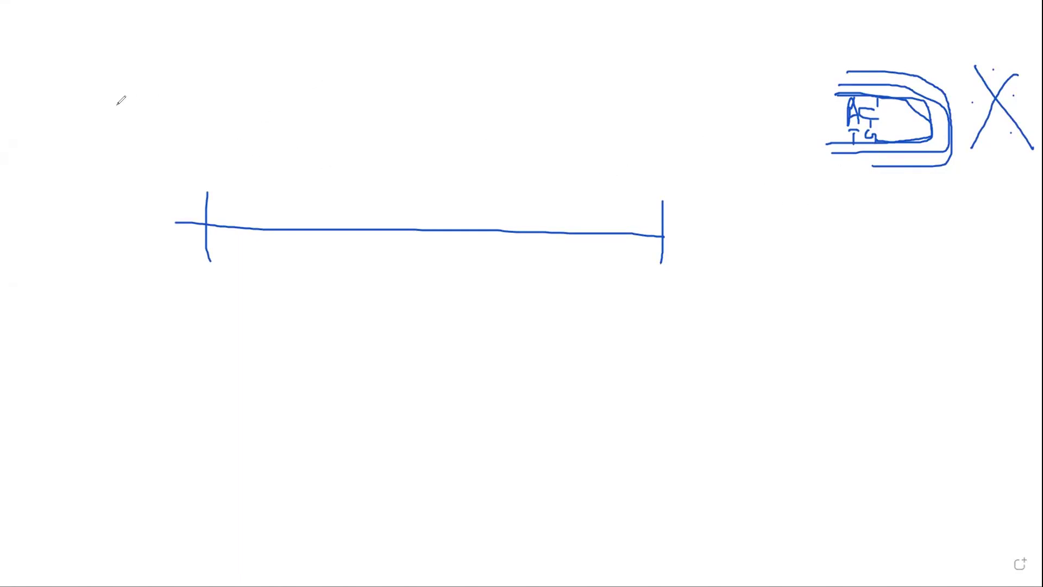
- Sketch two partly overlapping red strands joined by short bonds beneath the hairpin, and cross out the overlap
{"action": "left_click_drag", "start_coordinate": [857, 229], "coordinate": [947, 227]}
{"action": "left_click_drag", "start_coordinate": [895, 248], "coordinate": [998, 248]}
{"action": "mouse_move", "coordinate": [936, 227]}
{"action": "left_mouse_down"}
{"action": "mouse_move", "coordinate": [936, 244]}
{"action": "mouse_move", "coordinate": [941, 223]}
{"action": "left_mouse_up"}
{"action": "mouse_move", "coordinate": [922, 231]}
{"action": "left_mouse_down"}
{"action": "mouse_move", "coordinate": [921, 246]}
{"action": "mouse_move", "coordinate": [955, 255]}
{"action": "left_mouse_up"}
{"action": "left_click_drag", "start_coordinate": [958, 210], "coordinate": [915, 263]}
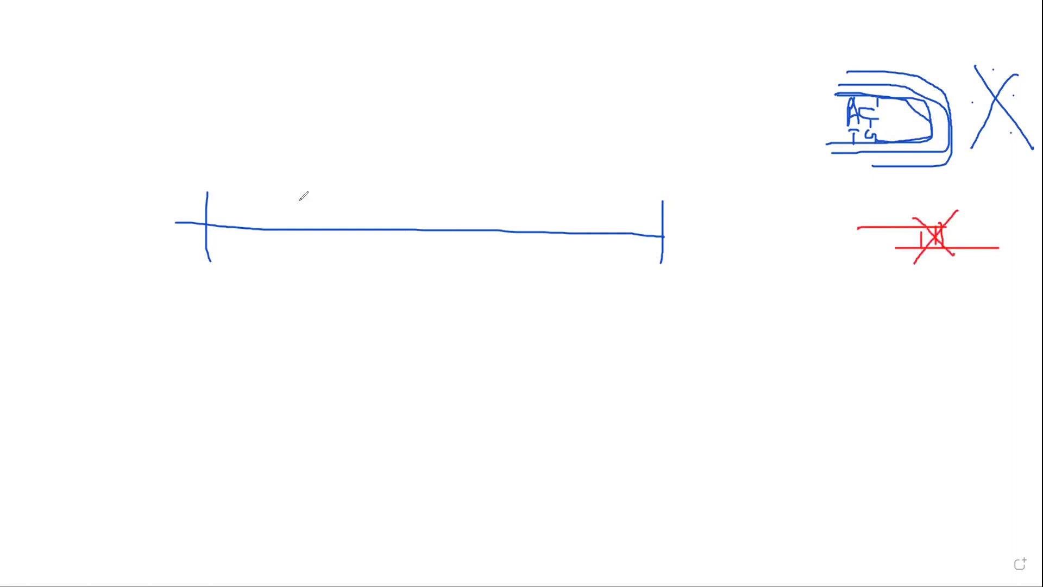
- Draw a long red template strand above the blue line, with a short strand over it and a zigzag-bonded pair below
{"action": "left_click_drag", "start_coordinate": [36, 113], "coordinate": [43, 111]}
{"action": "mouse_move", "coordinate": [271, 114]}
{"action": "left_mouse_down"}
{"action": "mouse_move", "coordinate": [619, 114]}
{"action": "mouse_move", "coordinate": [797, 98]}
{"action": "left_mouse_up"}
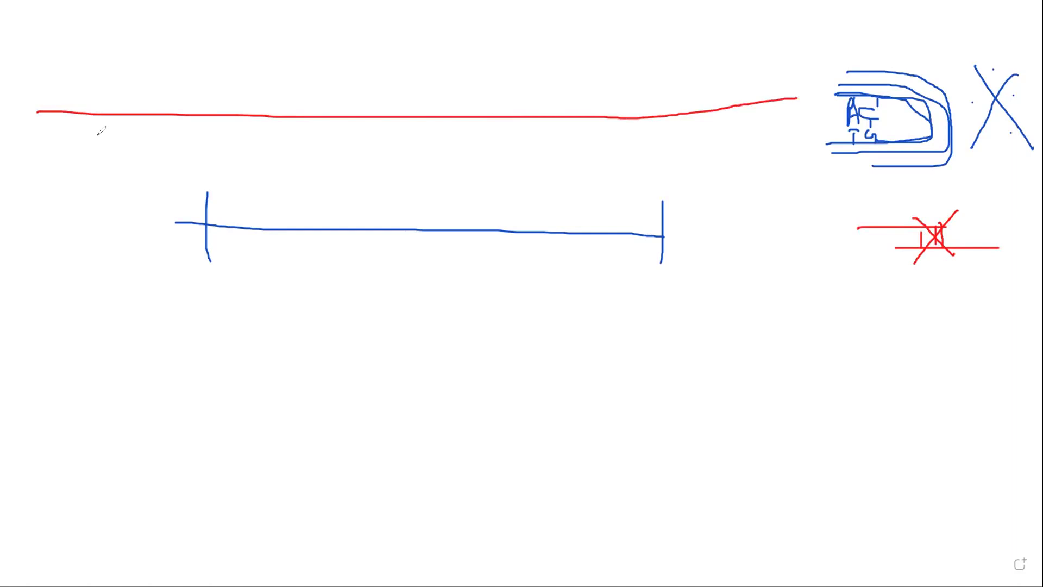
{"action": "left_click_drag", "start_coordinate": [175, 141], "coordinate": [92, 142]}
{"action": "mouse_move", "coordinate": [196, 149]}
{"action": "left_mouse_down"}
{"action": "mouse_move", "coordinate": [90, 149]}
{"action": "mouse_move", "coordinate": [150, 160]}
{"action": "mouse_move", "coordinate": [177, 151]}
{"action": "left_mouse_up"}
{"action": "left_click_drag", "start_coordinate": [103, 95], "coordinate": [226, 99]}
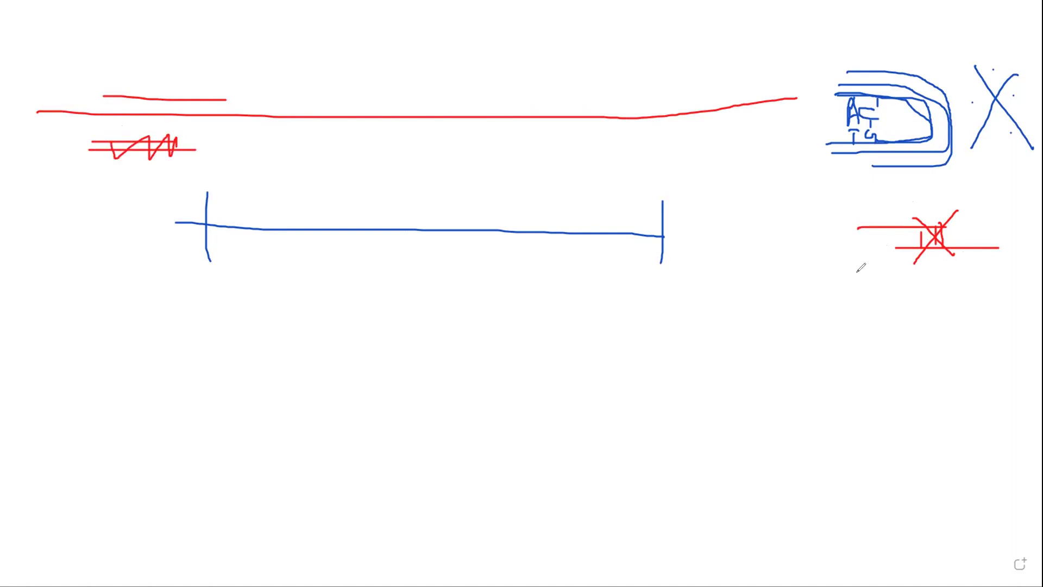
- Sketch two short parallel red strands beneath the crossed-out overlapping pair and join them with zigzag bonds
{"action": "mouse_move", "coordinate": [941, 301]}
{"action": "left_mouse_down"}
{"action": "mouse_move", "coordinate": [994, 299]}
{"action": "mouse_move", "coordinate": [1014, 315]}
{"action": "mouse_move", "coordinate": [1021, 296]}
{"action": "left_mouse_up"}
{"action": "left_click_drag", "start_coordinate": [961, 322], "coordinate": [1029, 314]}
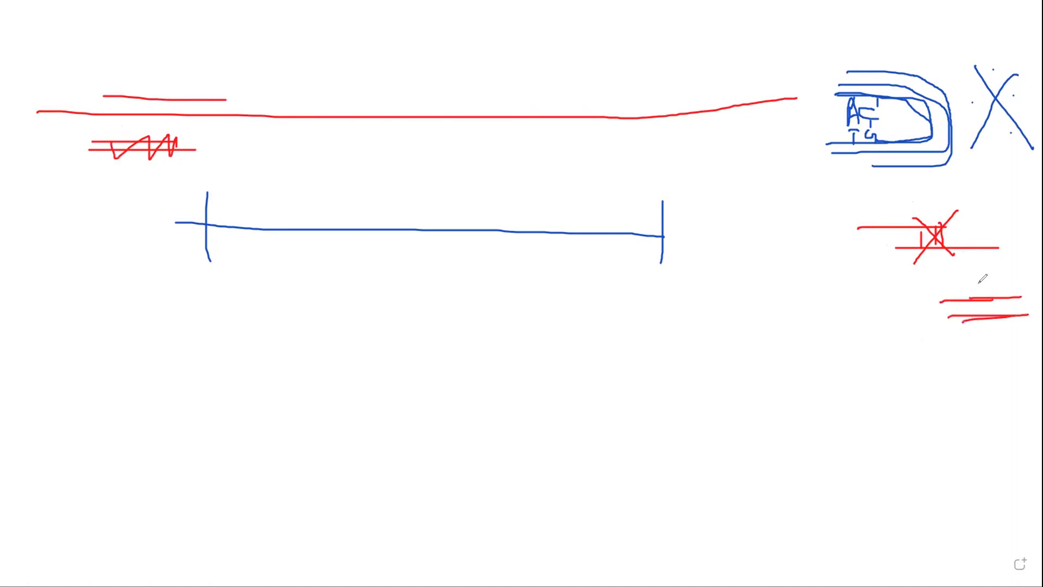
{"action": "mouse_move", "coordinate": [959, 296]}
{"action": "left_mouse_down"}
{"action": "mouse_move", "coordinate": [983, 316]}
{"action": "mouse_move", "coordinate": [989, 294]}
{"action": "mouse_move", "coordinate": [1022, 314]}
{"action": "mouse_move", "coordinate": [945, 300]}
{"action": "mouse_move", "coordinate": [965, 286]}
{"action": "mouse_move", "coordinate": [994, 289]}
{"action": "mouse_move", "coordinate": [1010, 307]}
{"action": "mouse_move", "coordinate": [989, 322]}
{"action": "mouse_move", "coordinate": [995, 288]}
{"action": "mouse_move", "coordinate": [971, 281]}
{"action": "mouse_move", "coordinate": [1018, 332]}
{"action": "mouse_move", "coordinate": [1008, 277]}
{"action": "mouse_move", "coordinate": [978, 311]}
{"action": "mouse_move", "coordinate": [998, 276]}
{"action": "mouse_move", "coordinate": [1019, 298]}
{"action": "left_mouse_up"}
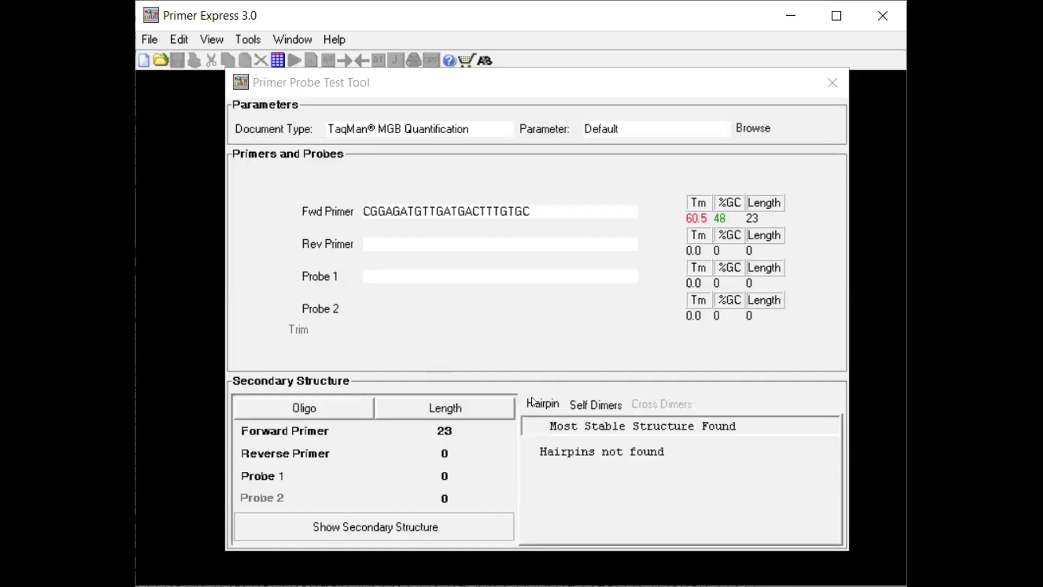
- In Primer Express, check the forward primer CGGAGATGTTGATGACTTTGTGC for self-dimers
{"action": "left_click", "coordinate": [602, 407]}
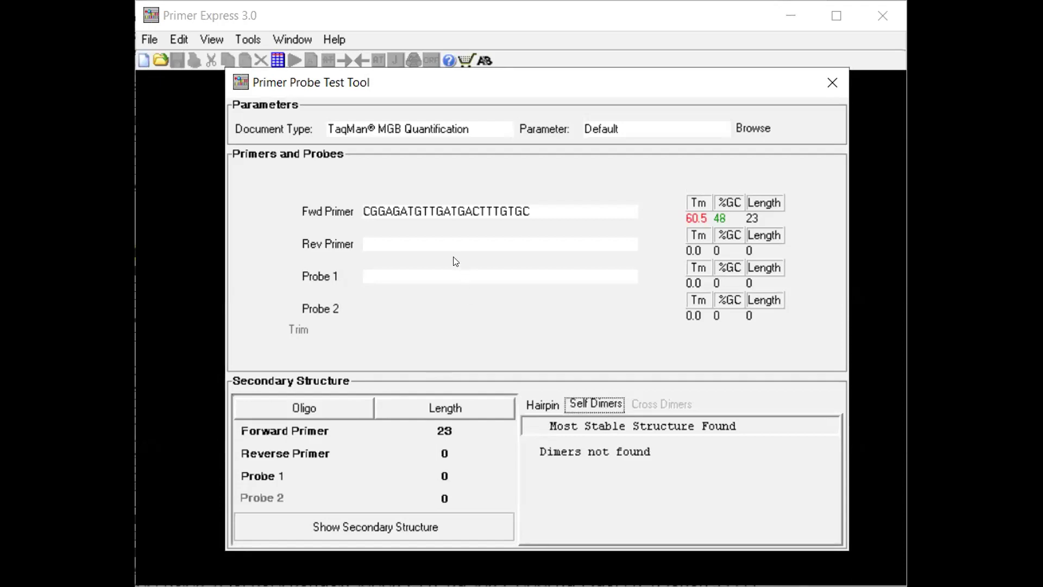
{"action": "left_click", "coordinate": [419, 237]}
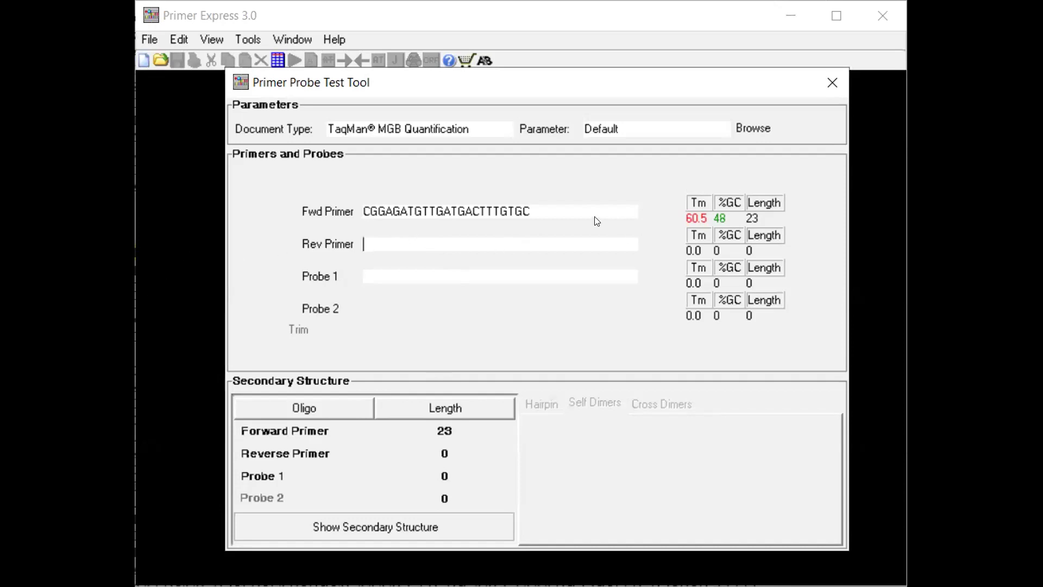
- Replace the forward primer with GAGATCTCCTTGACTTCGCCGCAGAC and display its secondary structure
{"action": "left_click", "coordinate": [551, 202]}
{"action": "left_click_drag", "start_coordinate": [546, 201], "coordinate": [363, 202]}
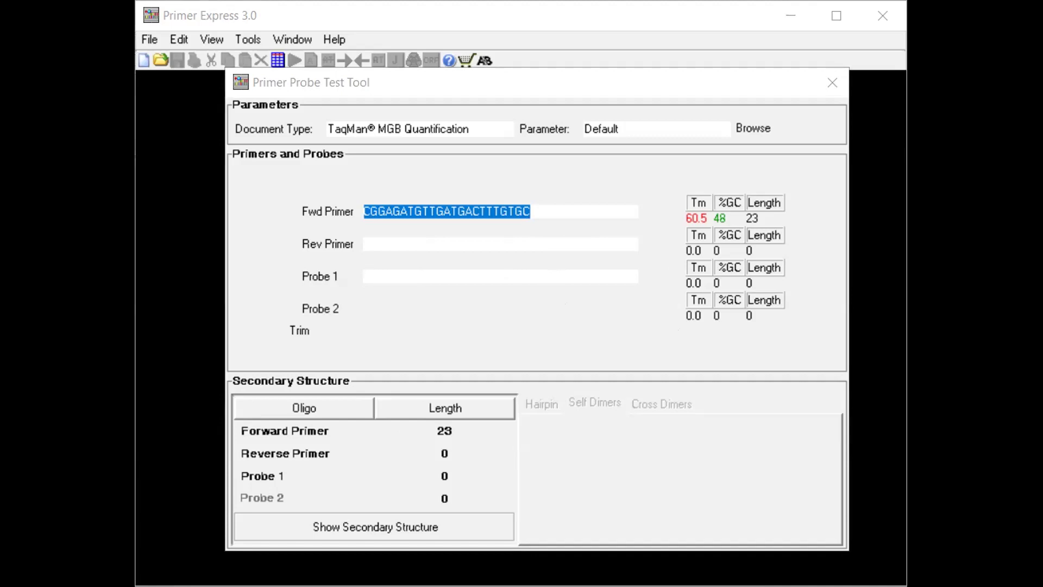
{"action": "type", "text": "GAGATCTCCTTGACTTCGCCGCAGAC"}
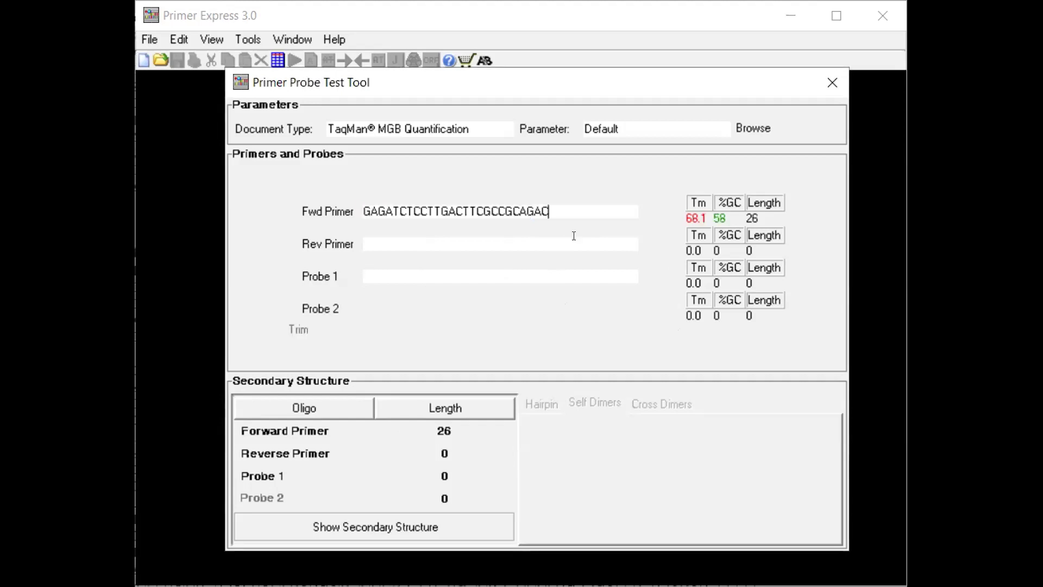
{"action": "left_click", "coordinate": [433, 522]}
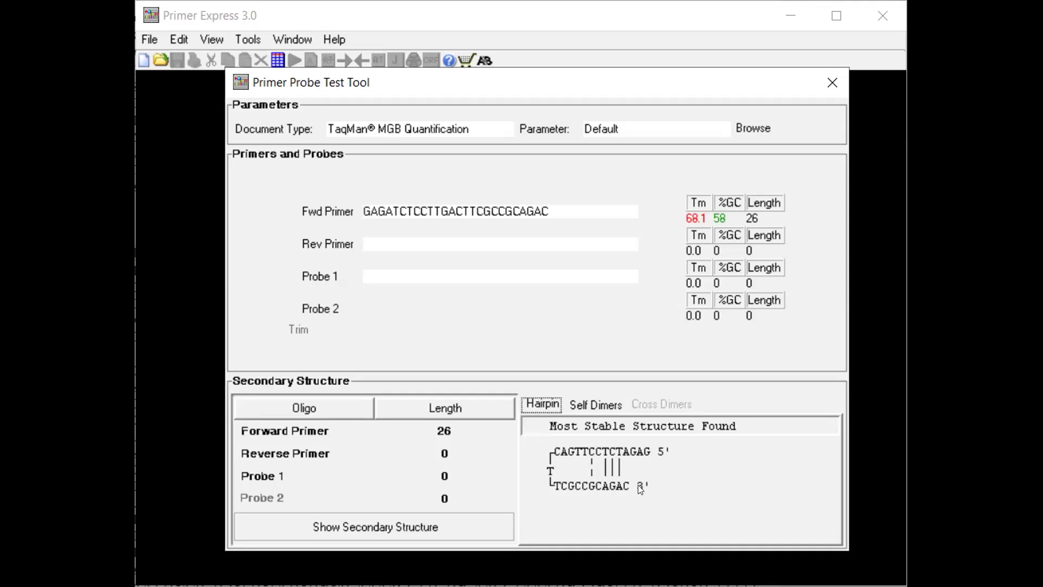
- Compare the new forward primer's self-dimer and hairpin structures, and check its melting temperature
{"action": "left_click", "coordinate": [594, 405]}
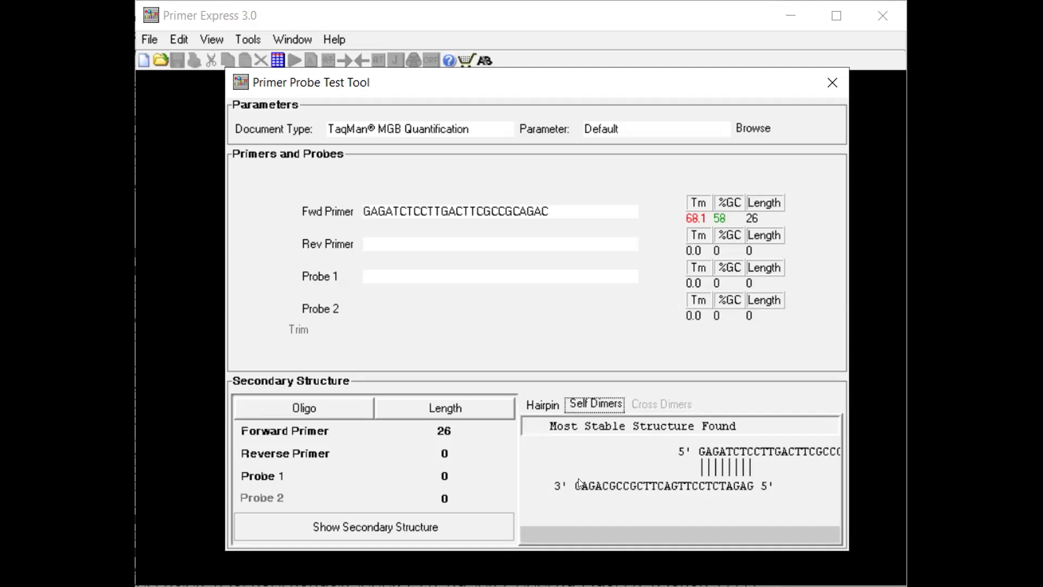
{"action": "left_click", "coordinate": [534, 408]}
{"action": "left_click", "coordinate": [602, 405]}
{"action": "left_click", "coordinate": [538, 404]}
{"action": "left_click", "coordinate": [592, 405]}
{"action": "left_click", "coordinate": [533, 406]}
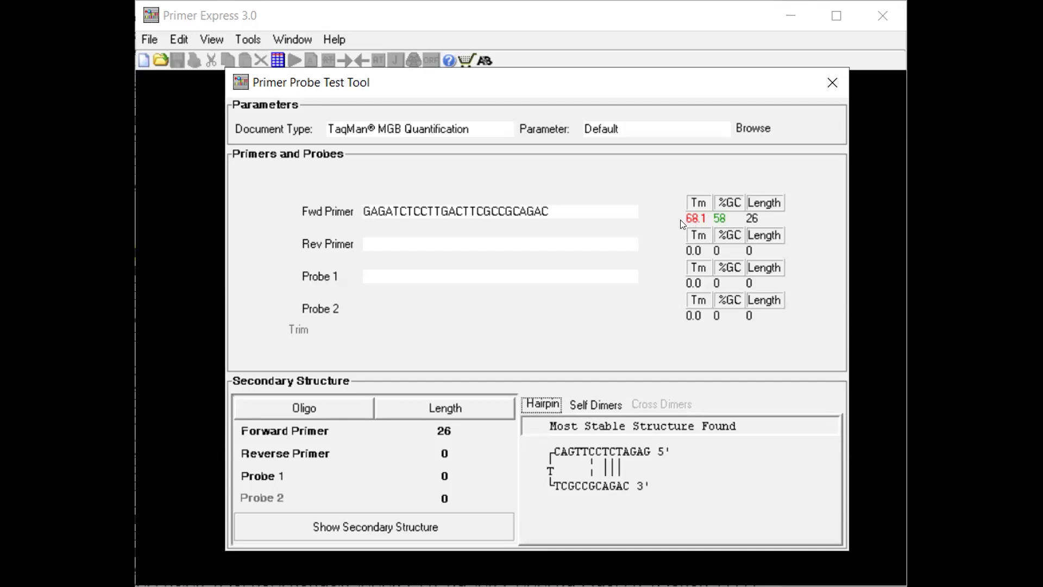
{"action": "left_click_drag", "start_coordinate": [706, 218], "coordinate": [694, 218]}
{"action": "left_click", "coordinate": [569, 207]}
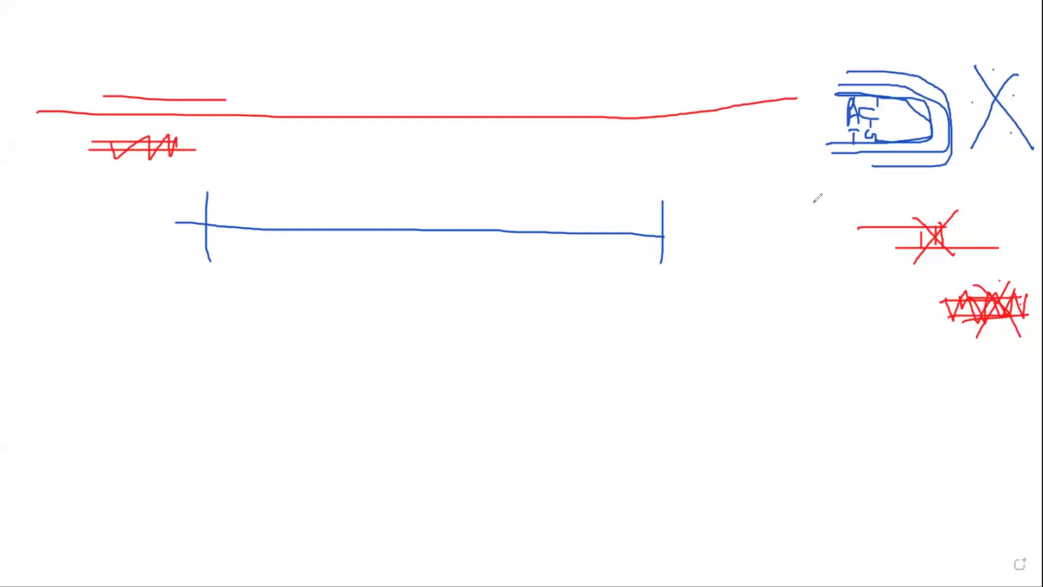
- Clear the whiteboard and write the PCR stage headings I.D., Den, Ann, Ex, final and hold in red
{"action": "key", "text": "e"}
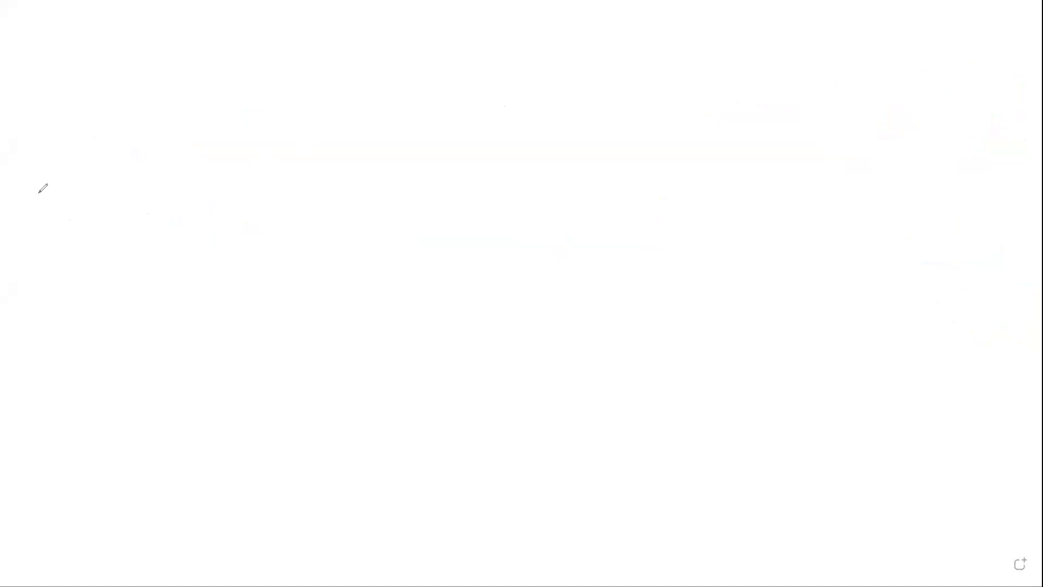
{"action": "mouse_move", "coordinate": [51, 186]}
{"action": "left_mouse_down"}
{"action": "mouse_move", "coordinate": [51, 217]}
{"action": "mouse_move", "coordinate": [36, 218]}
{"action": "mouse_move", "coordinate": [55, 184]}
{"action": "mouse_move", "coordinate": [78, 213]}
{"action": "left_mouse_up"}
{"action": "left_click", "coordinate": [38, 217]}
{"action": "left_click", "coordinate": [66, 203]}
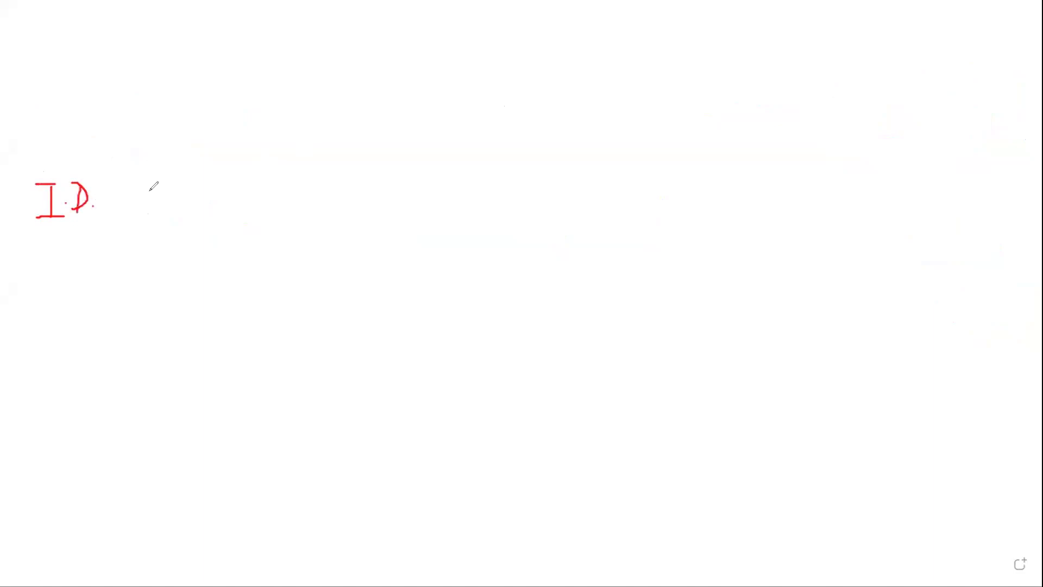
{"action": "mouse_move", "coordinate": [139, 181]}
{"action": "left_mouse_down"}
{"action": "mouse_move", "coordinate": [167, 189]}
{"action": "mouse_move", "coordinate": [141, 195]}
{"action": "mouse_move", "coordinate": [148, 177]}
{"action": "mouse_move", "coordinate": [148, 204]}
{"action": "mouse_move", "coordinate": [210, 209]}
{"action": "left_mouse_up"}
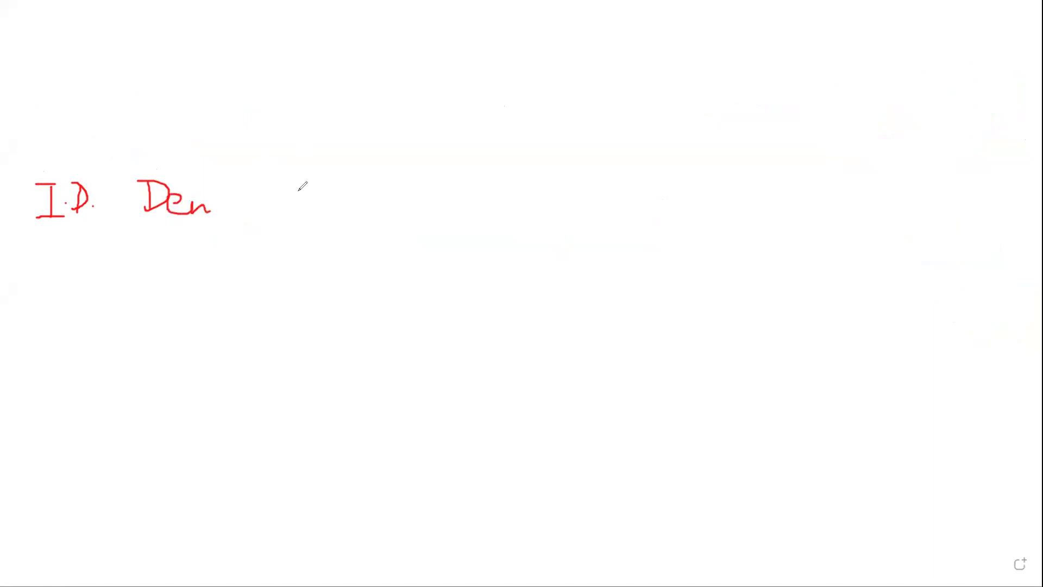
{"action": "mouse_move", "coordinate": [283, 220]}
{"action": "left_mouse_down"}
{"action": "mouse_move", "coordinate": [318, 217]}
{"action": "mouse_move", "coordinate": [321, 200]}
{"action": "mouse_move", "coordinate": [354, 198]}
{"action": "mouse_move", "coordinate": [372, 217]}
{"action": "left_mouse_up"}
{"action": "mouse_move", "coordinate": [520, 170]}
{"action": "left_mouse_down"}
{"action": "mouse_move", "coordinate": [494, 191]}
{"action": "mouse_move", "coordinate": [510, 208]}
{"action": "mouse_move", "coordinate": [533, 193]}
{"action": "mouse_move", "coordinate": [510, 218]}
{"action": "left_mouse_up"}
{"action": "mouse_move", "coordinate": [658, 163]}
{"action": "left_mouse_down"}
{"action": "mouse_move", "coordinate": [661, 211]}
{"action": "mouse_move", "coordinate": [656, 162]}
{"action": "left_mouse_up"}
{"action": "mouse_move", "coordinate": [629, 184]}
{"action": "left_mouse_down"}
{"action": "mouse_move", "coordinate": [674, 183]}
{"action": "mouse_move", "coordinate": [680, 204]}
{"action": "mouse_move", "coordinate": [696, 188]}
{"action": "mouse_move", "coordinate": [744, 201]}
{"action": "left_mouse_up"}
{"action": "mouse_move", "coordinate": [874, 158]}
{"action": "left_mouse_down"}
{"action": "mouse_move", "coordinate": [930, 184]}
{"action": "mouse_move", "coordinate": [1005, 121]}
{"action": "mouse_move", "coordinate": [1019, 162]}
{"action": "left_mouse_up"}
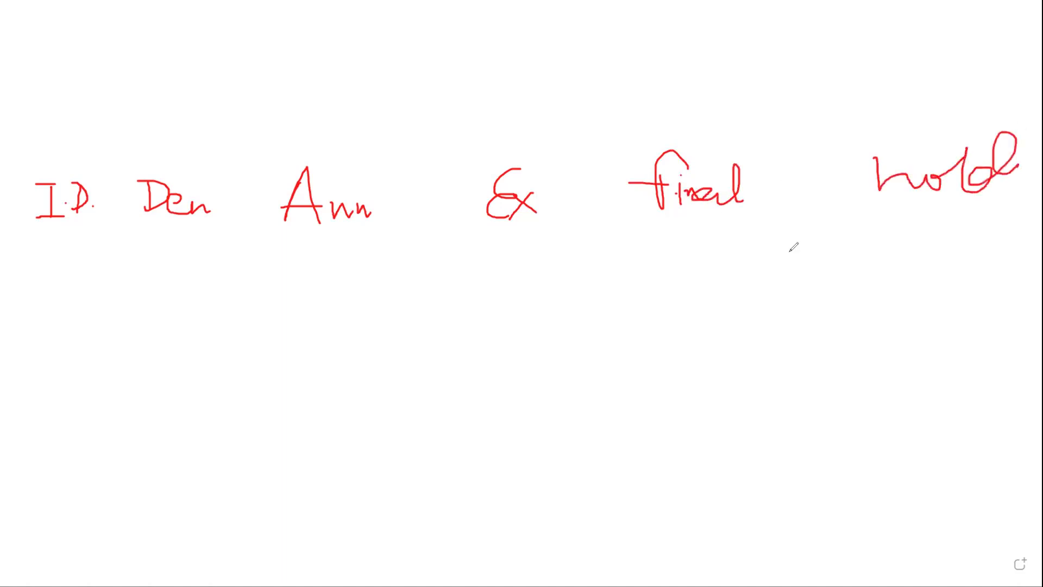
- Underline the Den, Ann and Ex headings and draw vertical dividers before Den and after Ex
{"action": "left_click_drag", "start_coordinate": [29, 240], "coordinate": [240, 245]}
{"action": "left_click_drag", "start_coordinate": [313, 242], "coordinate": [602, 241]}
{"action": "left_click_drag", "start_coordinate": [623, 153], "coordinate": [615, 435]}
{"action": "mouse_move", "coordinate": [128, 157]}
{"action": "left_mouse_down"}
{"action": "mouse_move", "coordinate": [167, 438]}
{"action": "mouse_move", "coordinate": [191, 535]}
{"action": "left_mouse_up"}
{"action": "mouse_move", "coordinate": [619, 399]}
{"action": "left_mouse_down"}
{"action": "mouse_move", "coordinate": [627, 513]}
{"action": "mouse_move", "coordinate": [626, 413]}
{"action": "left_mouse_up"}
{"action": "left_click_drag", "start_coordinate": [629, 346], "coordinate": [624, 158]}
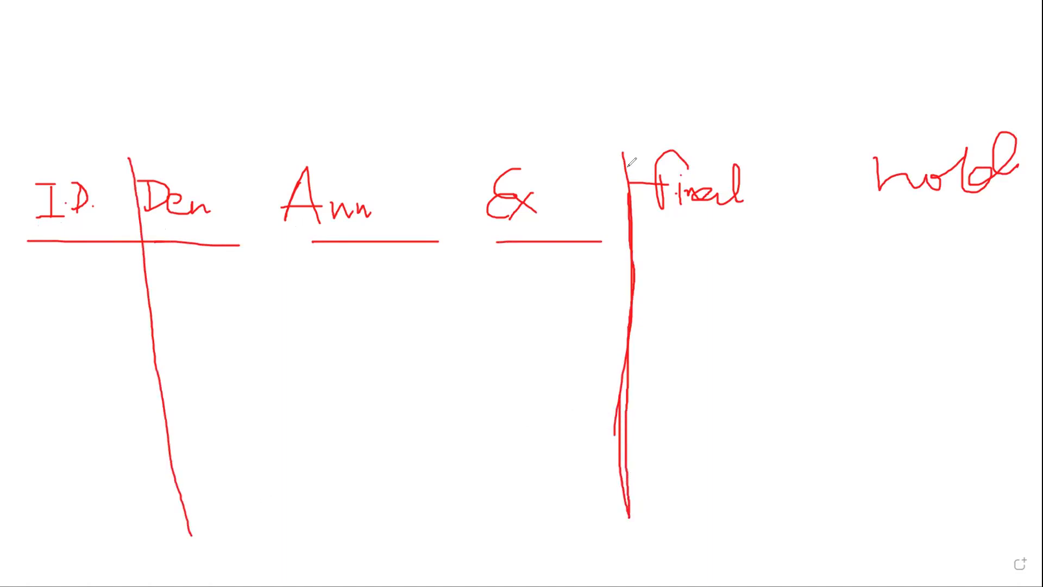
- Number the Den, Ann and Ex stages with circled 1, 2 and 3 above their headings
{"action": "mouse_move", "coordinate": [206, 111]}
{"action": "left_mouse_down"}
{"action": "mouse_move", "coordinate": [202, 147]}
{"action": "mouse_move", "coordinate": [245, 107]}
{"action": "left_mouse_up"}
{"action": "left_click_drag", "start_coordinate": [182, 107], "coordinate": [176, 129]}
{"action": "mouse_move", "coordinate": [304, 115]}
{"action": "left_mouse_down"}
{"action": "mouse_move", "coordinate": [299, 145]}
{"action": "mouse_move", "coordinate": [348, 147]}
{"action": "left_mouse_up"}
{"action": "left_click_drag", "start_coordinate": [353, 97], "coordinate": [350, 146]}
{"action": "mouse_move", "coordinate": [276, 115]}
{"action": "left_mouse_down"}
{"action": "mouse_move", "coordinate": [380, 160]}
{"action": "mouse_move", "coordinate": [334, 110]}
{"action": "left_mouse_up"}
{"action": "mouse_move", "coordinate": [478, 120]}
{"action": "left_mouse_down"}
{"action": "mouse_move", "coordinate": [502, 135]}
{"action": "mouse_move", "coordinate": [472, 157]}
{"action": "left_mouse_up"}
{"action": "mouse_move", "coordinate": [527, 111]}
{"action": "left_mouse_down"}
{"action": "mouse_move", "coordinate": [514, 145]}
{"action": "mouse_move", "coordinate": [486, 158]}
{"action": "left_mouse_up"}
- Write 35 cycles in large red script beneath the three numbered stages, flanked by short dashes
{"action": "mouse_move", "coordinate": [242, 443]}
{"action": "left_mouse_down"}
{"action": "mouse_move", "coordinate": [356, 443]}
{"action": "mouse_move", "coordinate": [366, 470]}
{"action": "left_mouse_up"}
{"action": "left_click_drag", "start_coordinate": [497, 423], "coordinate": [444, 425]}
{"action": "mouse_move", "coordinate": [444, 425]}
{"action": "left_mouse_down"}
{"action": "mouse_move", "coordinate": [478, 485]}
{"action": "mouse_move", "coordinate": [451, 480]}
{"action": "left_mouse_up"}
{"action": "left_click_drag", "start_coordinate": [560, 460], "coordinate": [497, 461]}
{"action": "mouse_move", "coordinate": [332, 497]}
{"action": "left_mouse_down"}
{"action": "mouse_move", "coordinate": [393, 528]}
{"action": "mouse_move", "coordinate": [581, 507]}
{"action": "mouse_move", "coordinate": [583, 516]}
{"action": "left_mouse_up"}
{"action": "left_click_drag", "start_coordinate": [679, 540], "coordinate": [552, 539]}
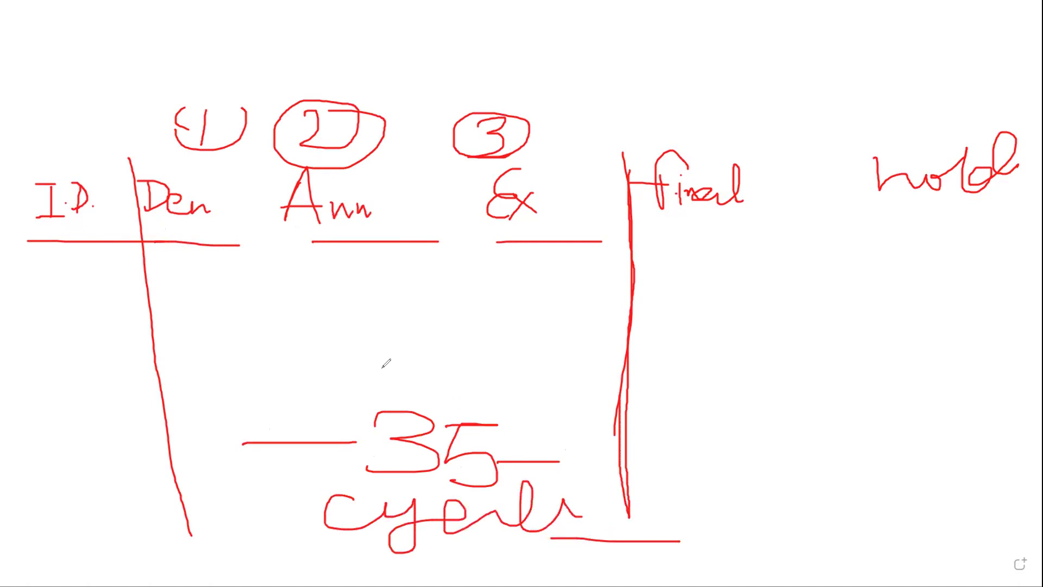
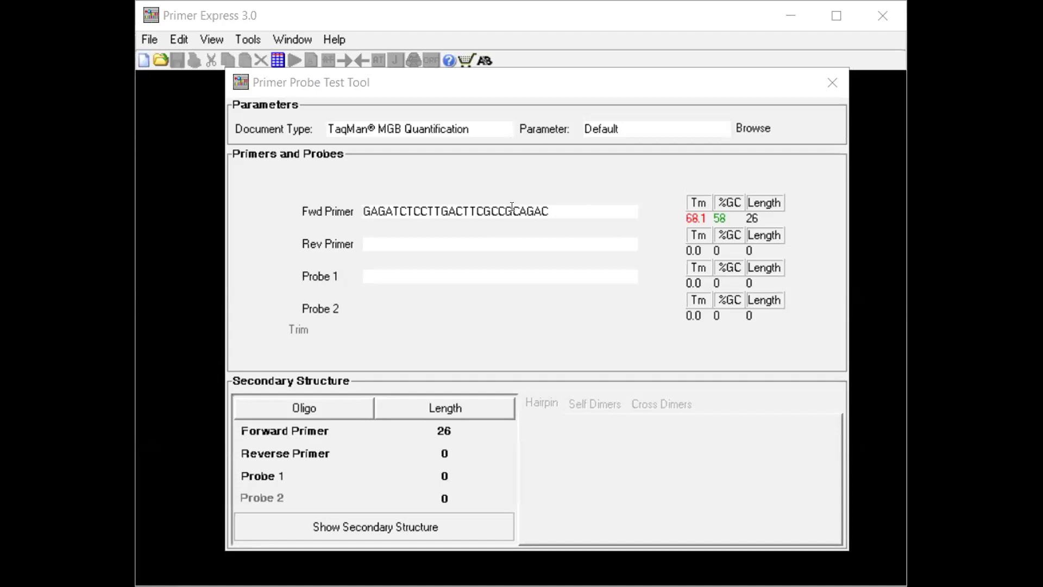
- In Primer Express, replace the forward primer with CGGAGATGTTGATGACTTTGTGC and shift the test tool window up and to the left
{"action": "double_click", "coordinate": [512, 211]}
{"action": "type", "text": "CGGAGATGTTGATGACTTTGTGC"}
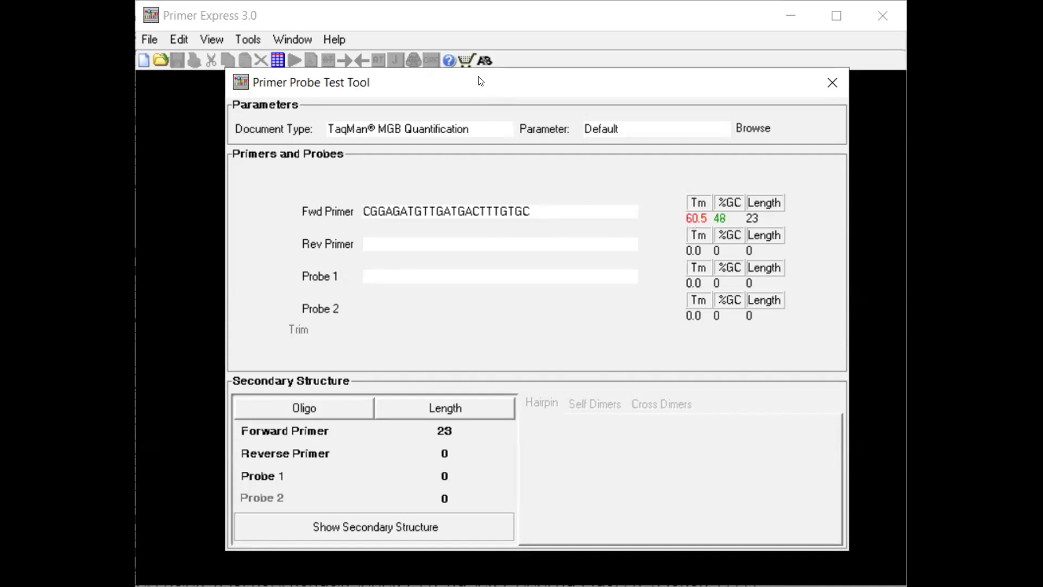
{"action": "left_click_drag", "start_coordinate": [480, 81], "coordinate": [454, 56]}
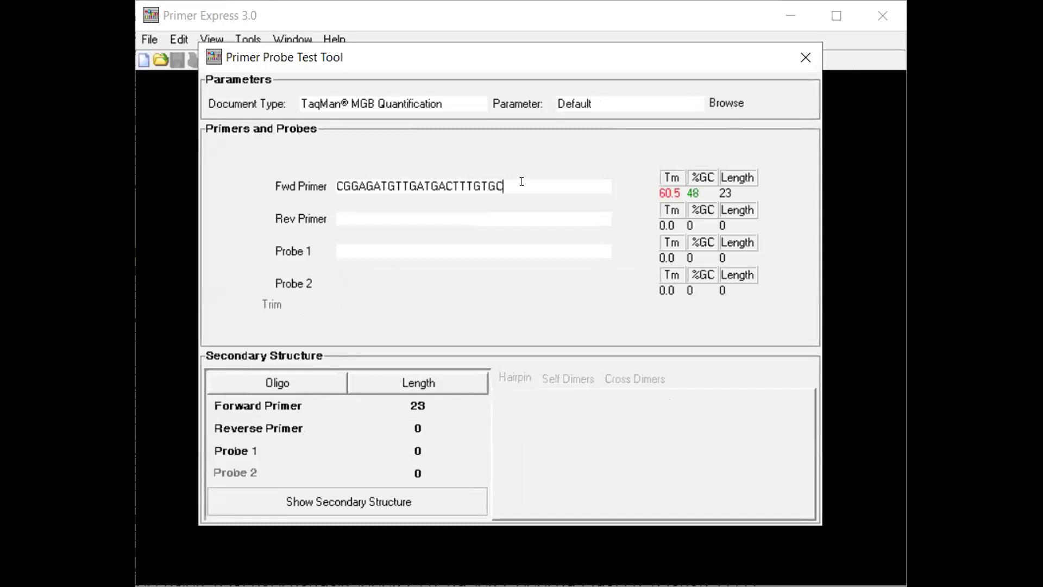
- Remove the terminal C from each end of the forward primer to see the effect on its melting temperature
{"action": "key", "text": "BackSpace"}
{"action": "left_click", "coordinate": [342, 186]}
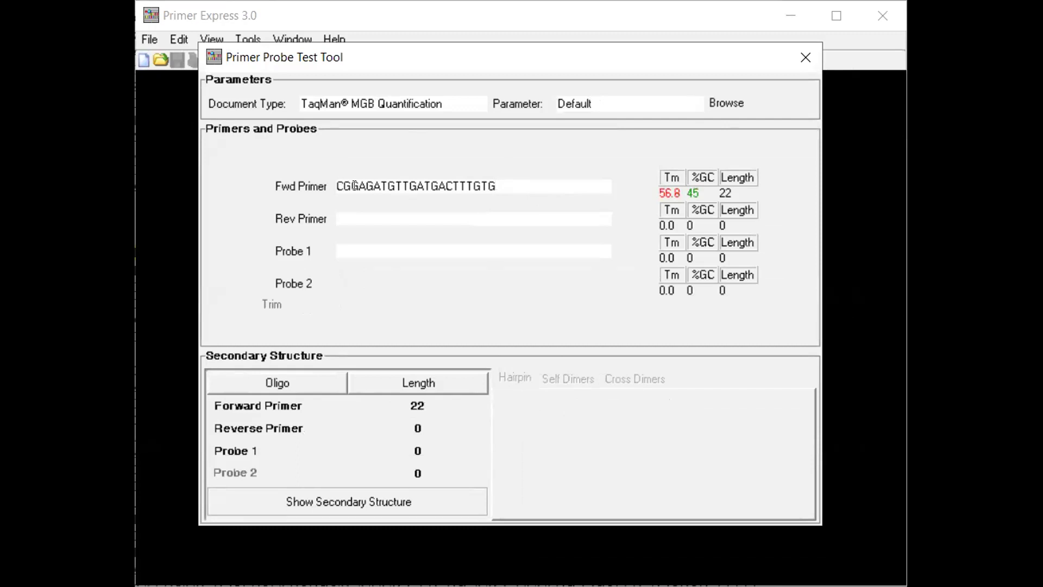
{"action": "key", "text": "BackSpace"}
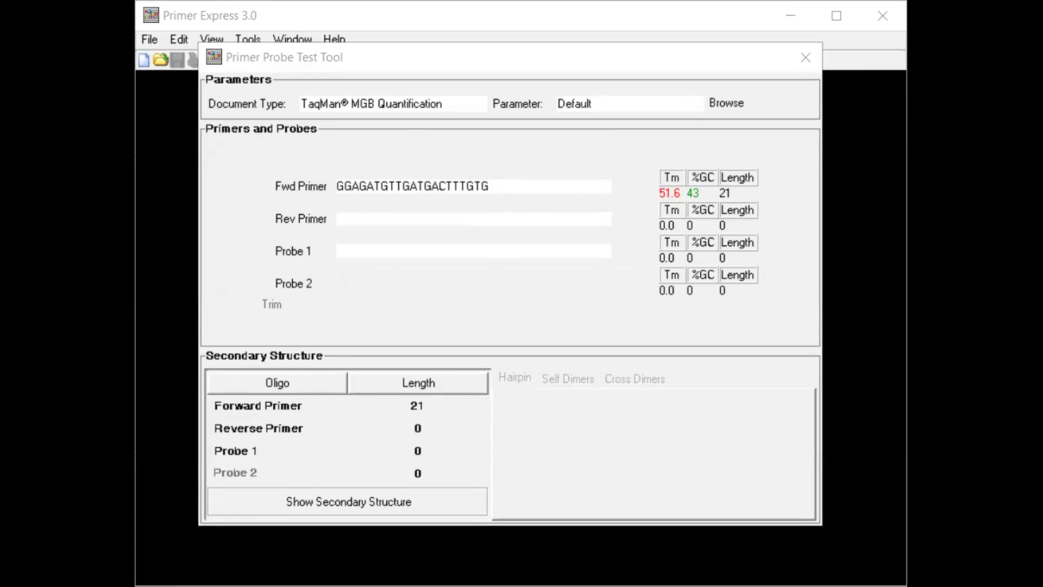
{"action": "left_click", "coordinate": [475, 193]}
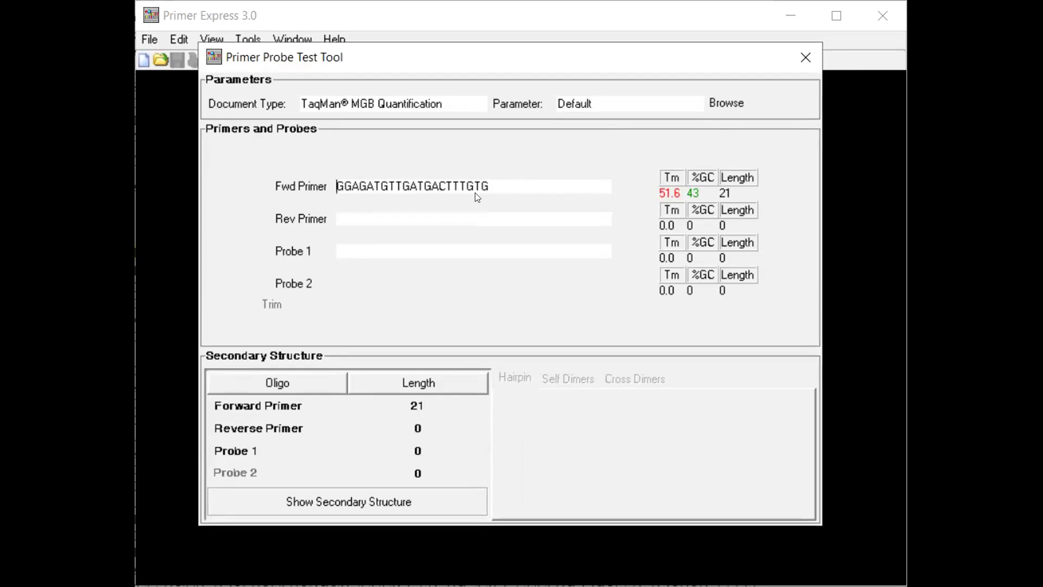
- Restore the forward primer to the full sequence CGGAGATGTTGATGACTTTGTGC
{"action": "double_click", "coordinate": [492, 186]}
{"action": "key", "text": "End"}
{"action": "left_click_drag", "start_coordinate": [494, 184], "coordinate": [237, 180]}
{"action": "type", "text": "CGGAGATGTTGATGACTTTGTGC"}
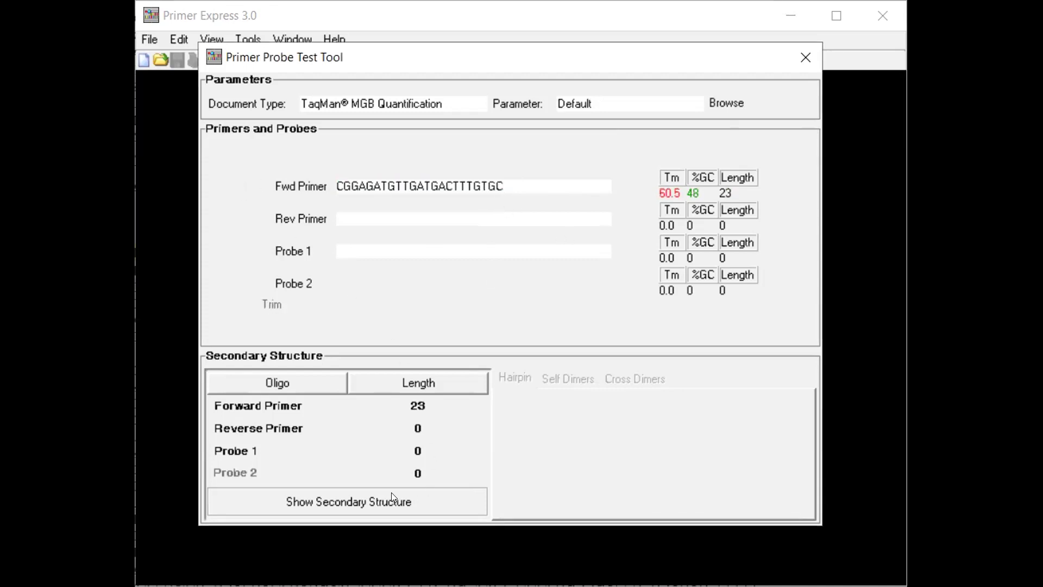
- Display the restored primer's secondary structure and check its hairpin and self-dimer results
{"action": "left_click", "coordinate": [363, 500]}
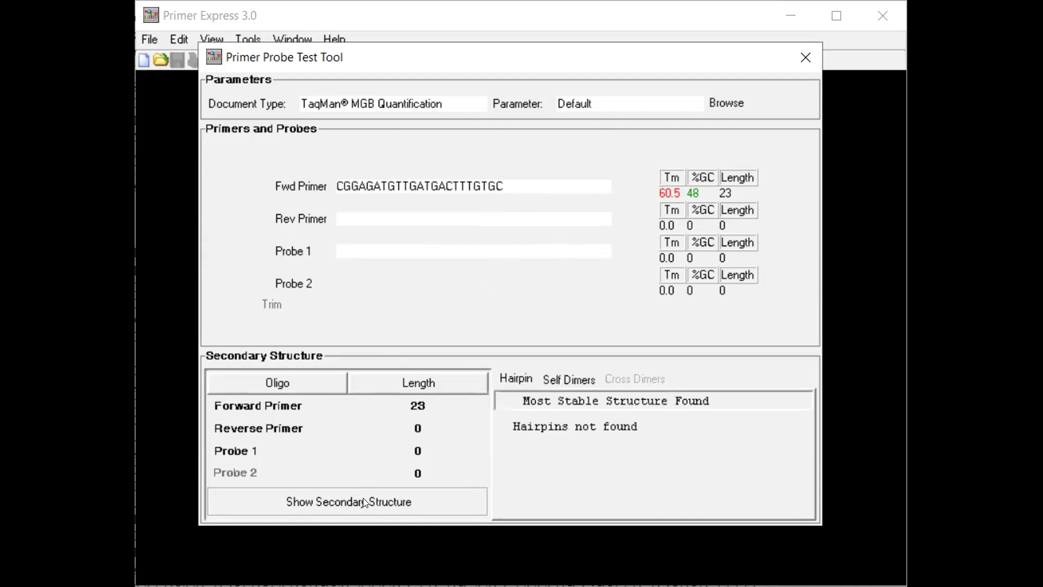
{"action": "left_click", "coordinate": [506, 377]}
{"action": "left_click", "coordinate": [577, 380]}
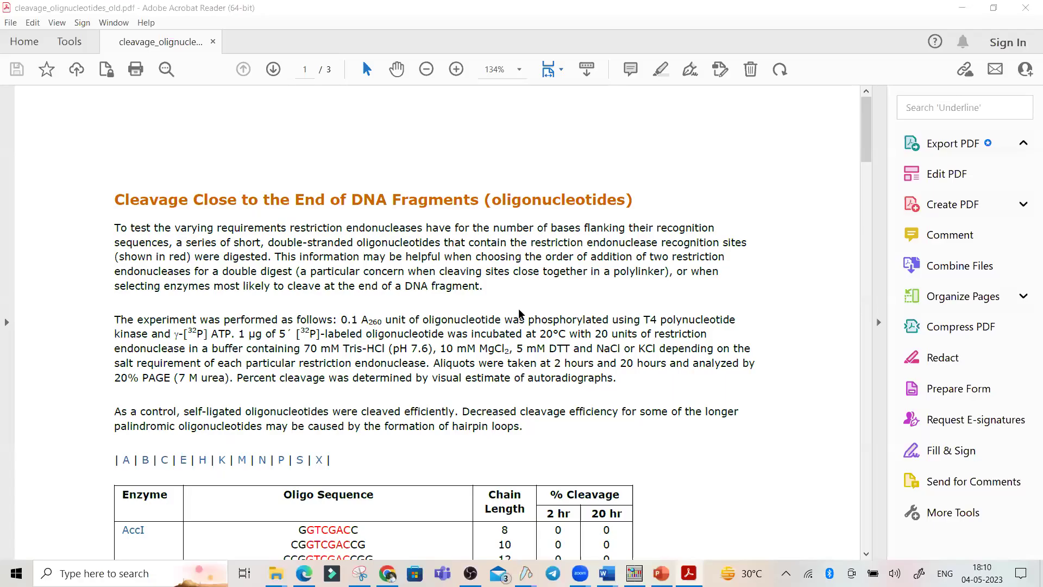
- In Acrobat Reader, examine the enzyme cleavage table in cleavage_olignucleotides_old.pdf through to the NdeI entries
{"action": "scroll", "coordinate": [519, 313], "scroll_direction": "down", "scroll_amount": 3}
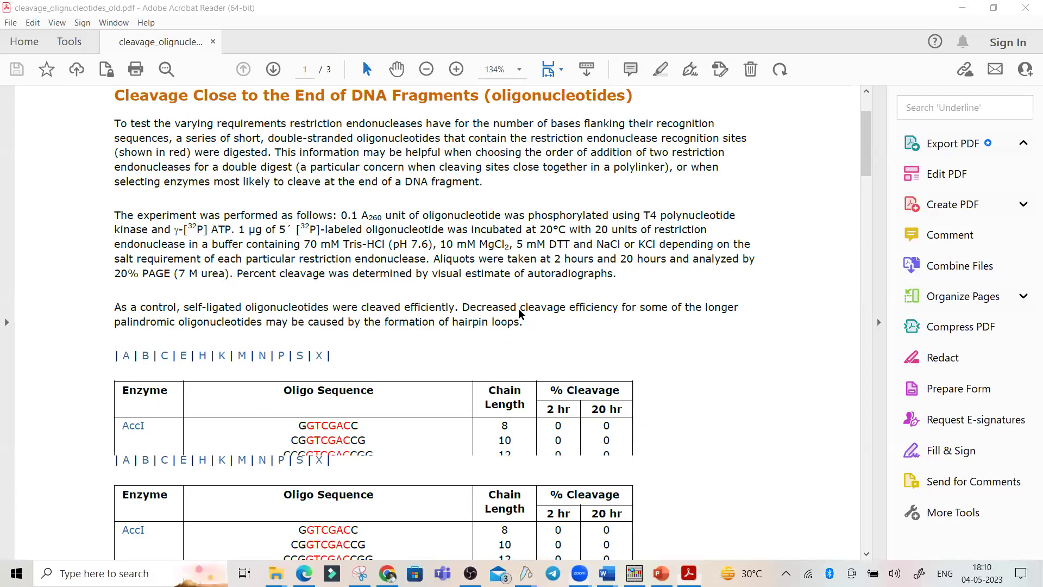
{"action": "scroll", "coordinate": [519, 314], "scroll_direction": "down", "scroll_amount": 3}
{"action": "scroll", "coordinate": [519, 313], "scroll_direction": "up", "scroll_amount": 6}
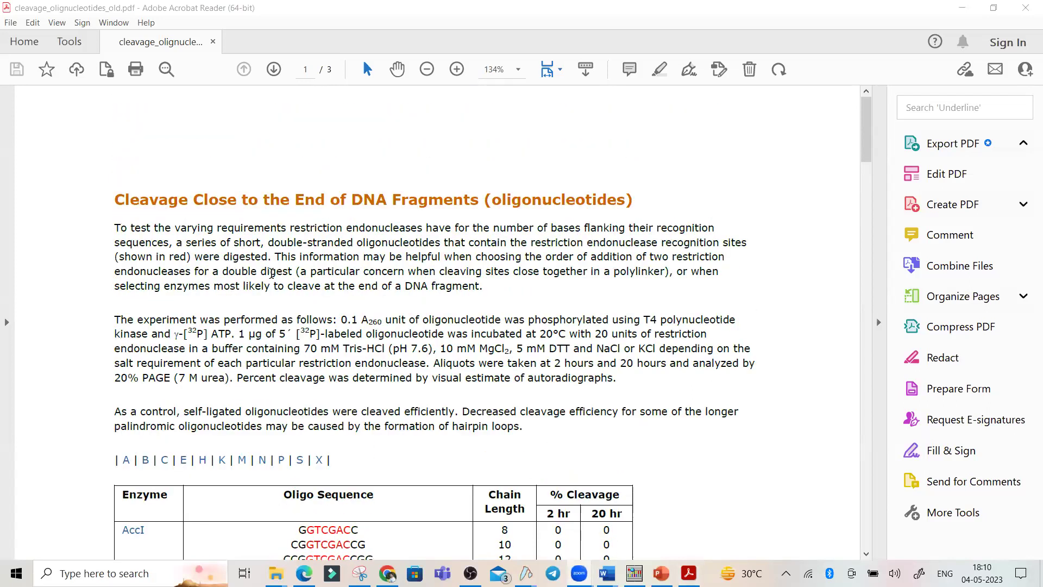
{"action": "left_click", "coordinate": [596, 215]}
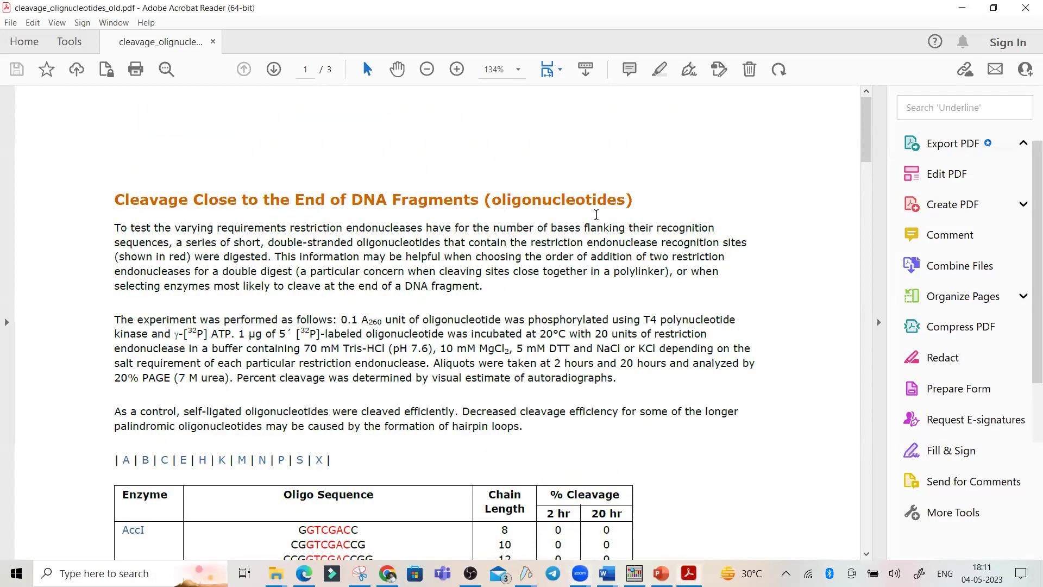
{"action": "left_click_drag", "start_coordinate": [864, 159], "coordinate": [864, 203]}
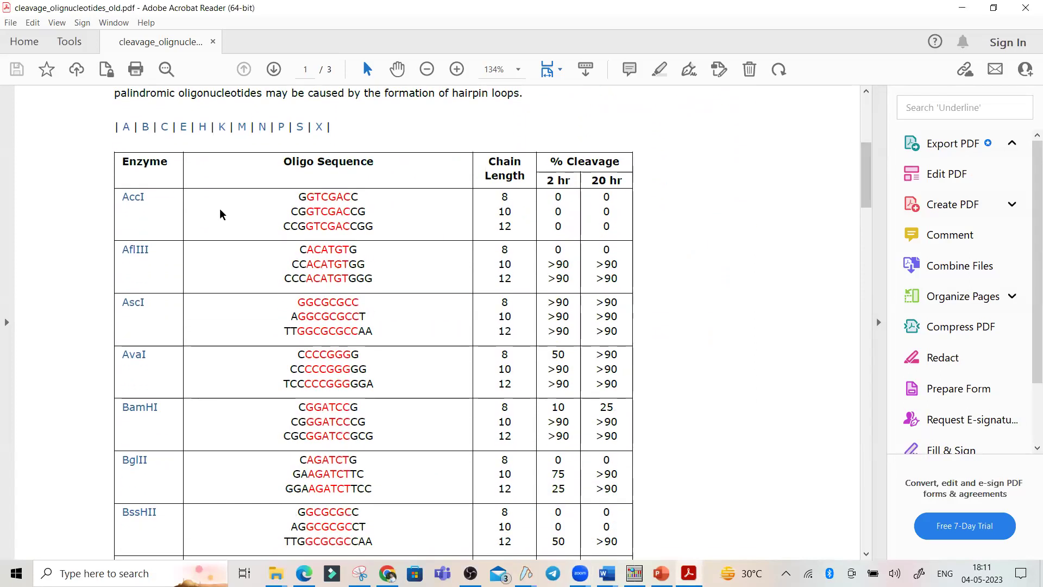
{"action": "scroll", "coordinate": [275, 270], "scroll_direction": "down", "scroll_amount": 4}
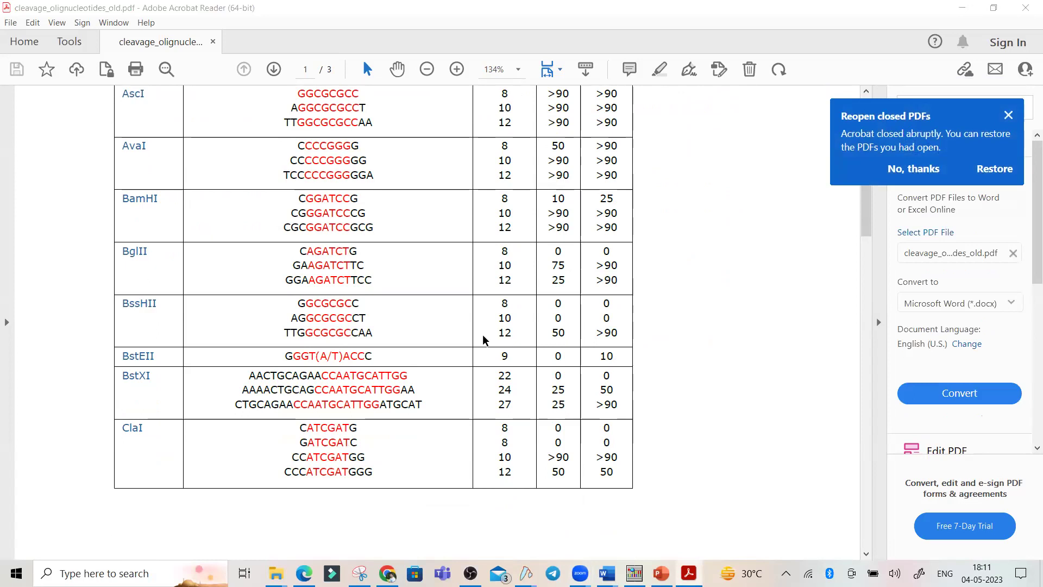
{"action": "scroll", "coordinate": [483, 339], "scroll_direction": "down", "scroll_amount": 10}
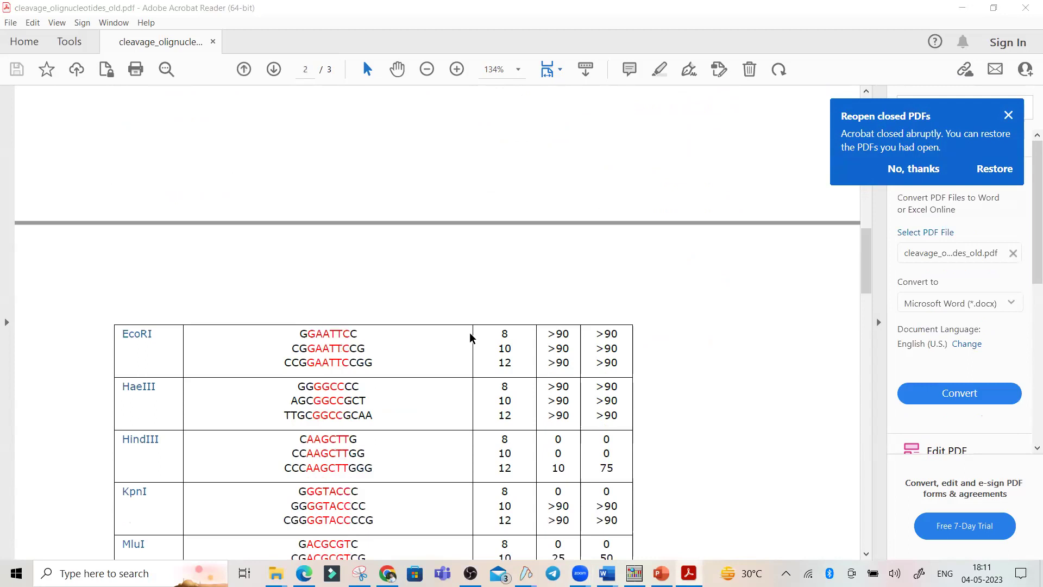
{"action": "scroll", "coordinate": [457, 348], "scroll_direction": "down", "scroll_amount": 6}
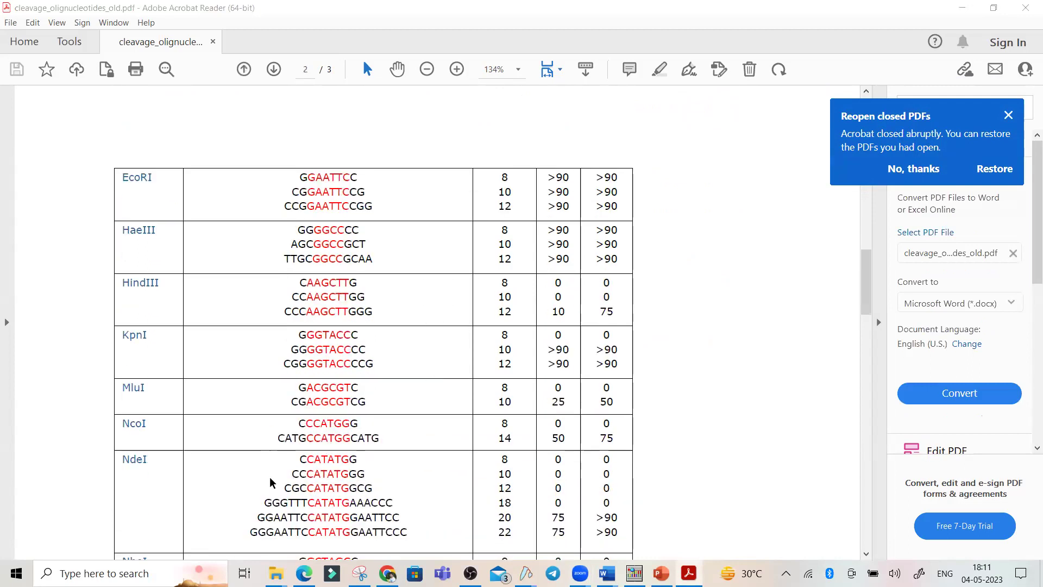
{"action": "scroll", "coordinate": [266, 478], "scroll_direction": "down", "scroll_amount": 2}
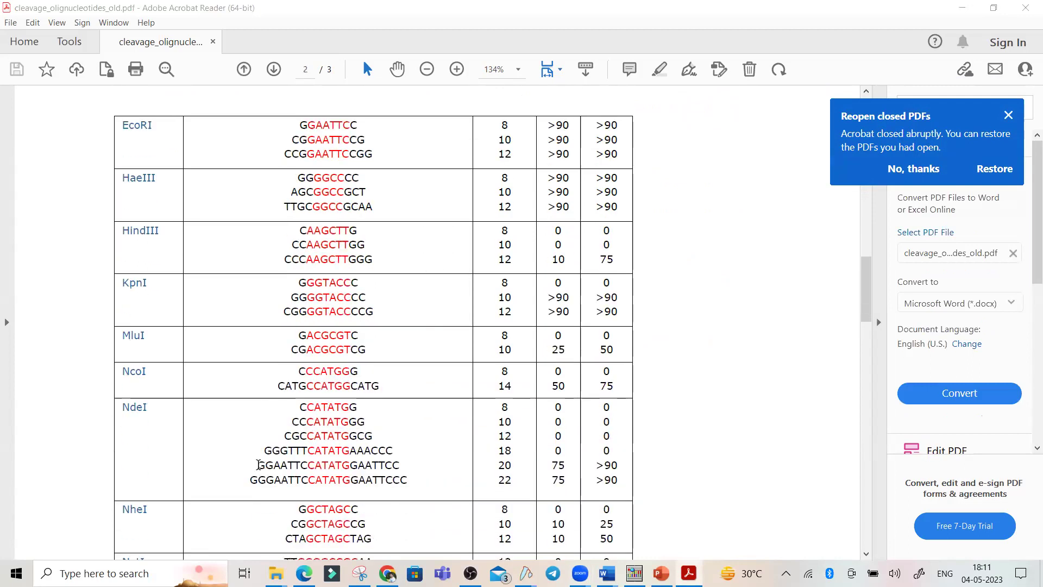
- Highlight the flanking bases GGAATTC before the CATATG site in NdeI's 20-base oligo
{"action": "left_click_drag", "start_coordinate": [256, 465], "coordinate": [308, 466]}
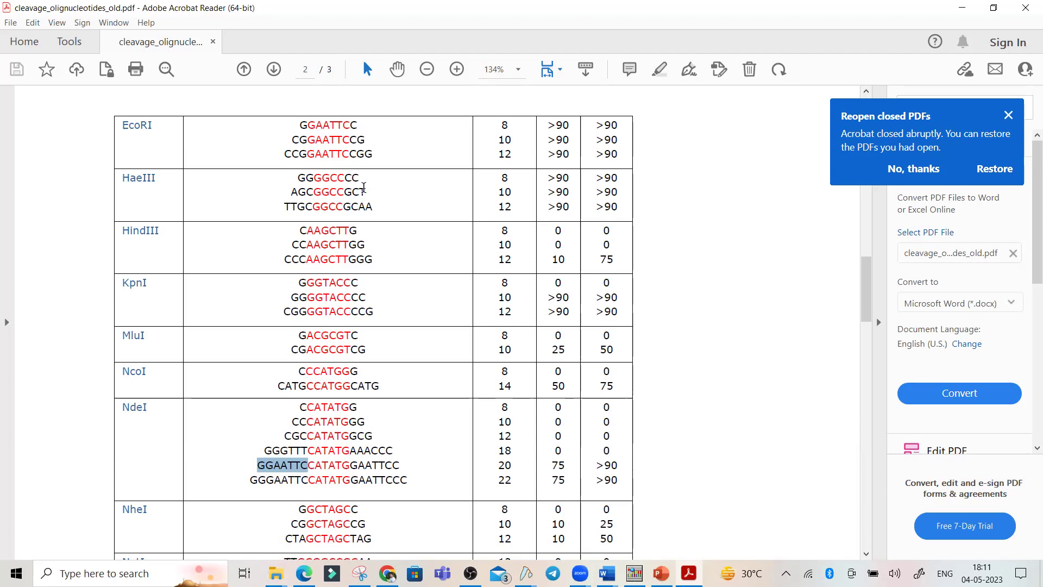
{"action": "left_click", "coordinate": [661, 74]}
{"action": "scroll", "coordinate": [512, 324], "scroll_direction": "up", "scroll_amount": 1}
{"action": "scroll", "coordinate": [513, 324], "scroll_direction": "up", "scroll_amount": 4}
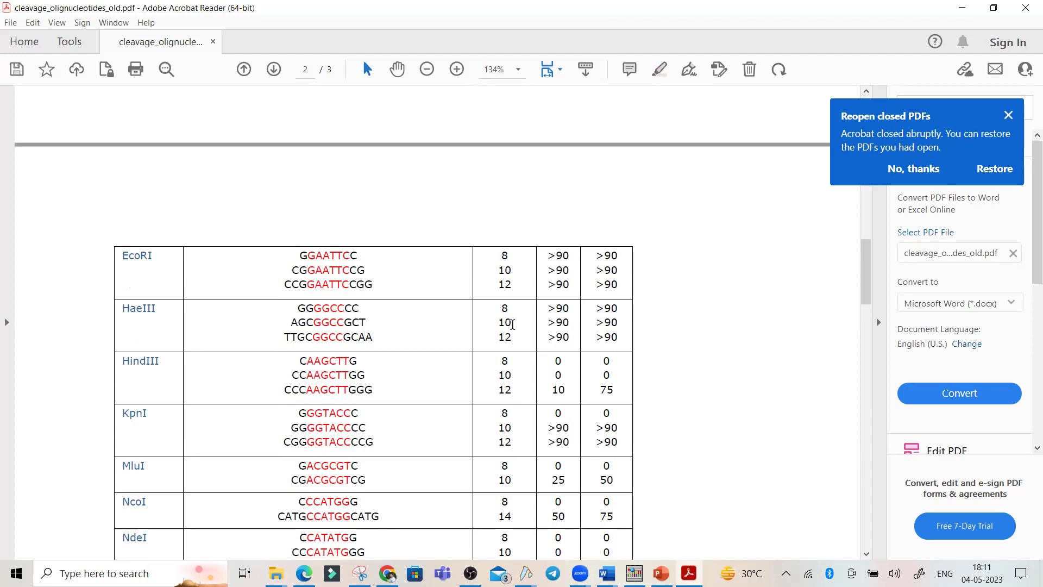
{"action": "scroll", "coordinate": [513, 324], "scroll_direction": "down", "scroll_amount": 2}
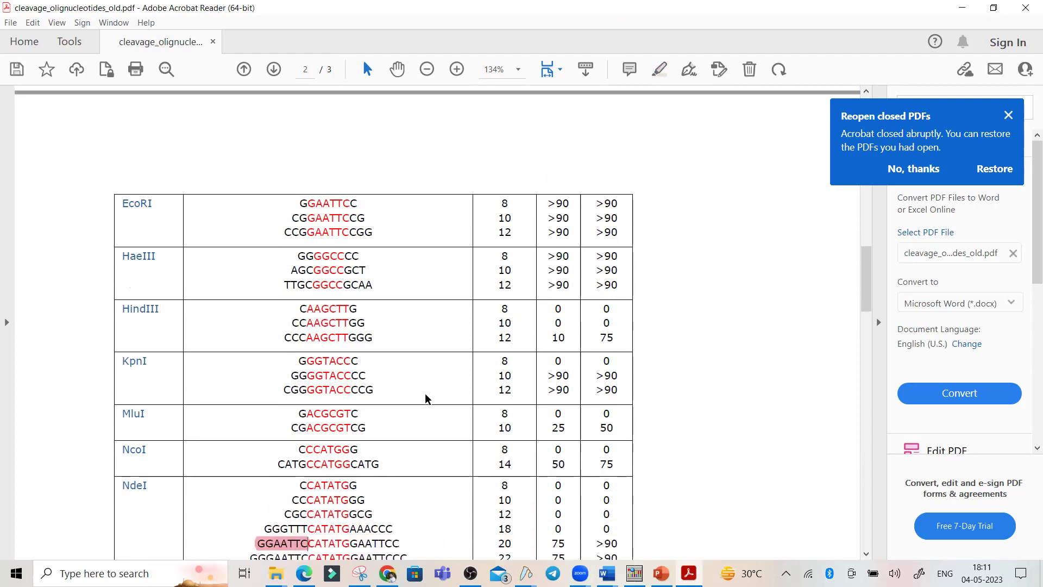
{"action": "scroll", "coordinate": [505, 488], "scroll_direction": "down", "scroll_amount": 3}
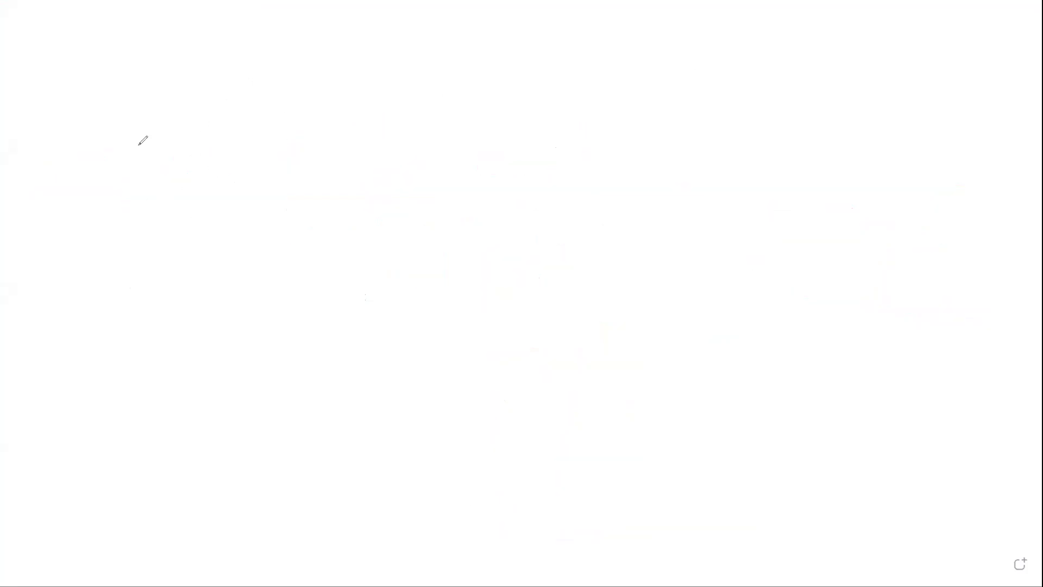
- On the blank whiteboard, draw two long parallel red horizontal lines representing a double-stranded DNA fragment
{"action": "left_click_drag", "start_coordinate": [139, 182], "coordinate": [585, 187]}
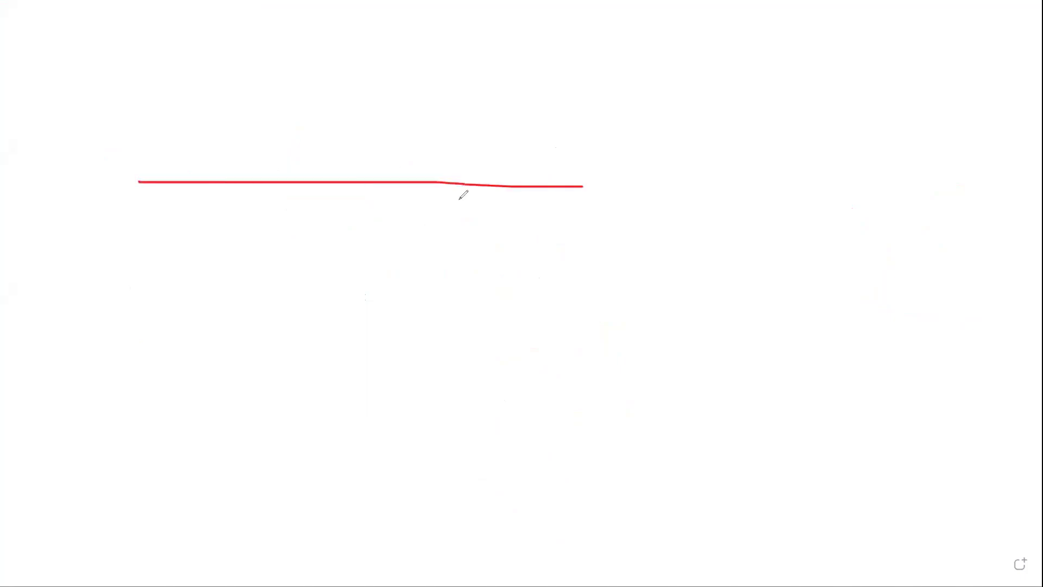
{"action": "mouse_move", "coordinate": [172, 212]}
{"action": "left_mouse_down"}
{"action": "mouse_move", "coordinate": [570, 212]}
{"action": "mouse_move", "coordinate": [681, 186]}
{"action": "left_mouse_up"}
{"action": "left_click_drag", "start_coordinate": [543, 213], "coordinate": [667, 213]}
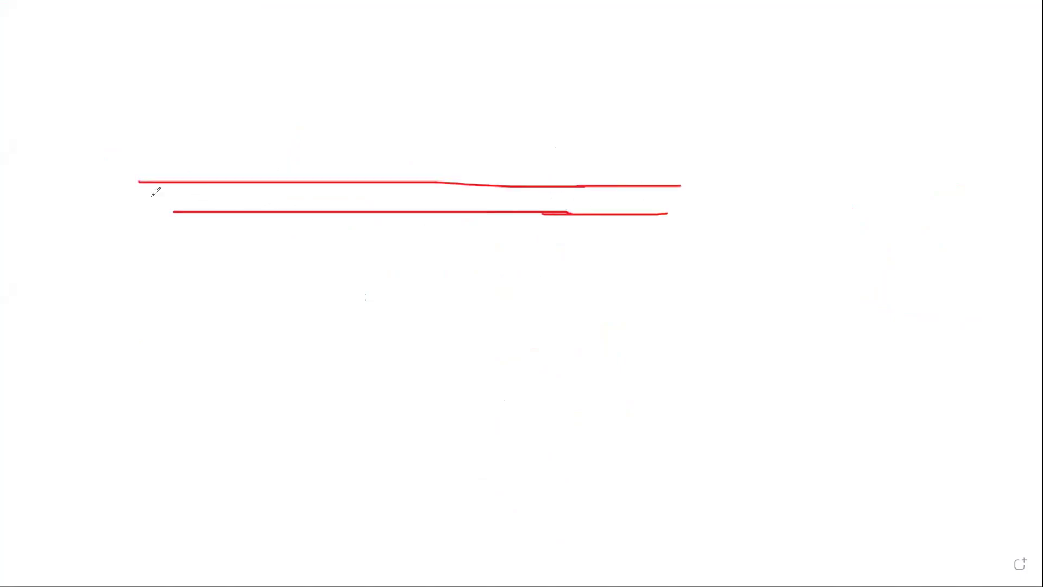
{"action": "left_click_drag", "start_coordinate": [151, 206], "coordinate": [278, 212]}
{"action": "left_click_drag", "start_coordinate": [661, 213], "coordinate": [731, 211]}
{"action": "left_click_drag", "start_coordinate": [670, 183], "coordinate": [753, 186]}
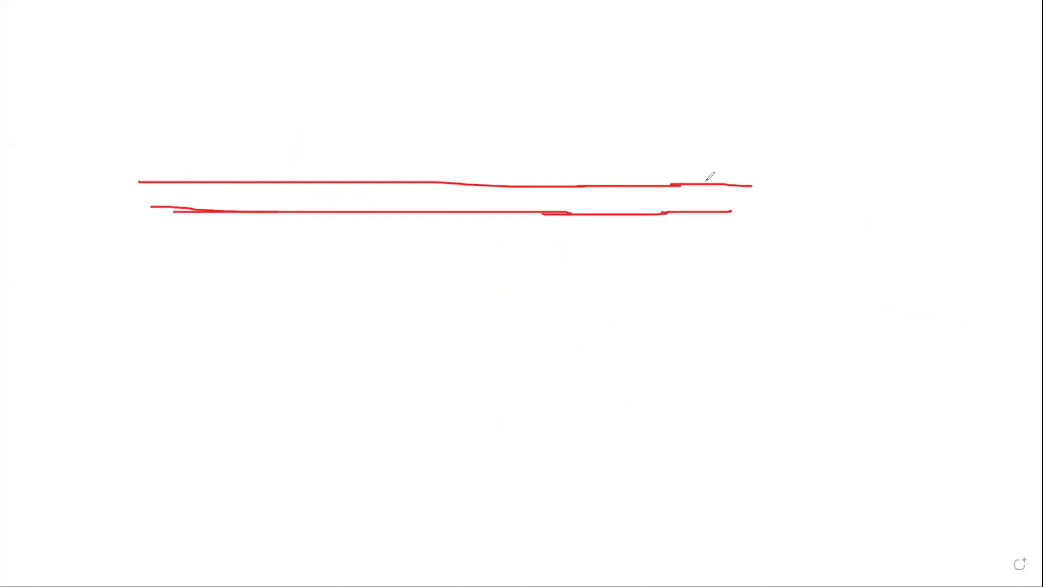
{"action": "left_click_drag", "start_coordinate": [126, 206], "coordinate": [238, 210]}
{"action": "left_click_drag", "start_coordinate": [727, 211], "coordinate": [792, 212]}
{"action": "left_click_drag", "start_coordinate": [749, 185], "coordinate": [807, 184]}
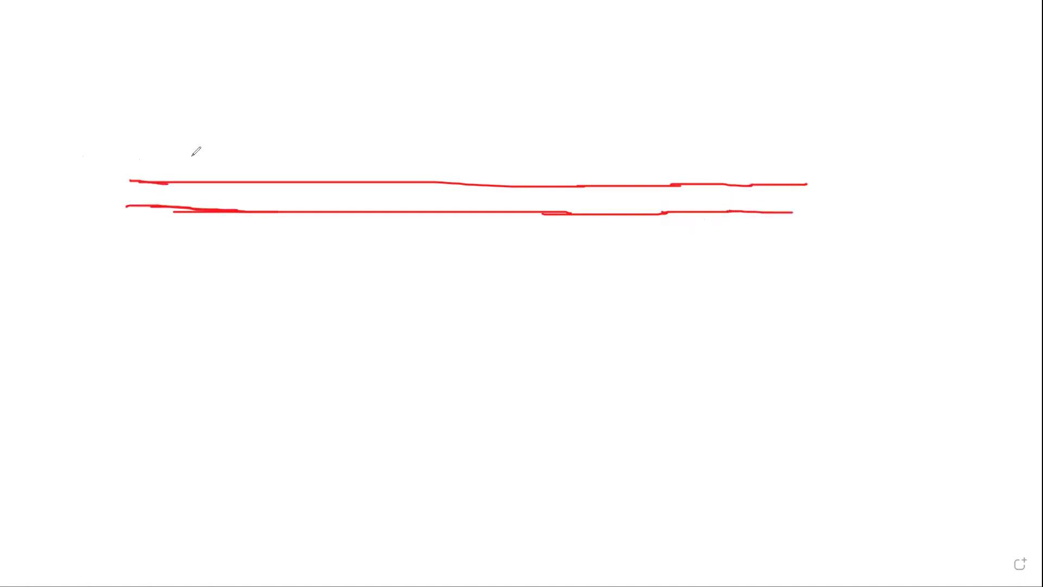
- Draw vertical gene boundaries on the fragment, plus outer and inner primer arrows pointing inward at both ends
{"action": "mouse_move", "coordinate": [158, 157]}
{"action": "left_mouse_down"}
{"action": "mouse_move", "coordinate": [248, 158]}
{"action": "mouse_move", "coordinate": [231, 146]}
{"action": "mouse_move", "coordinate": [224, 179]}
{"action": "left_mouse_up"}
{"action": "mouse_move", "coordinate": [768, 242]}
{"action": "left_mouse_down"}
{"action": "mouse_move", "coordinate": [830, 241]}
{"action": "mouse_move", "coordinate": [783, 228]}
{"action": "mouse_move", "coordinate": [746, 241]}
{"action": "mouse_move", "coordinate": [801, 254]}
{"action": "left_mouse_up"}
{"action": "mouse_move", "coordinate": [325, 157]}
{"action": "left_mouse_down"}
{"action": "mouse_move", "coordinate": [430, 171]}
{"action": "mouse_move", "coordinate": [417, 180]}
{"action": "left_mouse_up"}
{"action": "left_click_drag", "start_coordinate": [581, 248], "coordinate": [658, 251]}
{"action": "left_click_drag", "start_coordinate": [560, 246], "coordinate": [599, 262]}
{"action": "left_click_drag", "start_coordinate": [672, 138], "coordinate": [667, 297]}
{"action": "left_click", "coordinate": [327, 114]}
{"action": "left_click_drag", "start_coordinate": [323, 276], "coordinate": [325, 281]}
{"action": "left_click_drag", "start_coordinate": [644, 248], "coordinate": [681, 250]}
- Label the inner forward and inner reverse primer arrows R.E
{"action": "left_click_drag", "start_coordinate": [362, 106], "coordinate": [362, 138]}
{"action": "mouse_move", "coordinate": [362, 107]}
{"action": "left_mouse_down"}
{"action": "mouse_move", "coordinate": [378, 112]}
{"action": "mouse_move", "coordinate": [387, 140]}
{"action": "mouse_move", "coordinate": [424, 115]}
{"action": "left_mouse_up"}
{"action": "left_click", "coordinate": [390, 129]}
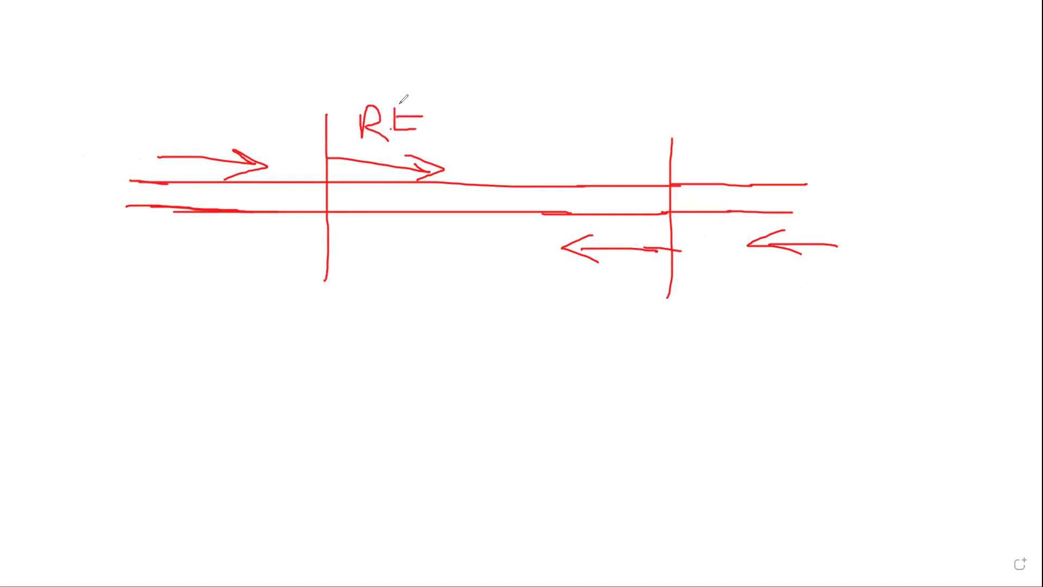
{"action": "left_click_drag", "start_coordinate": [547, 289], "coordinate": [547, 256]}
{"action": "mouse_move", "coordinate": [548, 258]}
{"action": "left_mouse_down"}
{"action": "mouse_move", "coordinate": [574, 294]}
{"action": "mouse_move", "coordinate": [602, 291]}
{"action": "mouse_move", "coordinate": [597, 276]}
{"action": "mouse_move", "coordinate": [612, 263]}
{"action": "mouse_move", "coordinate": [613, 292]}
{"action": "left_mouse_up"}
{"action": "left_click", "coordinate": [571, 273]}
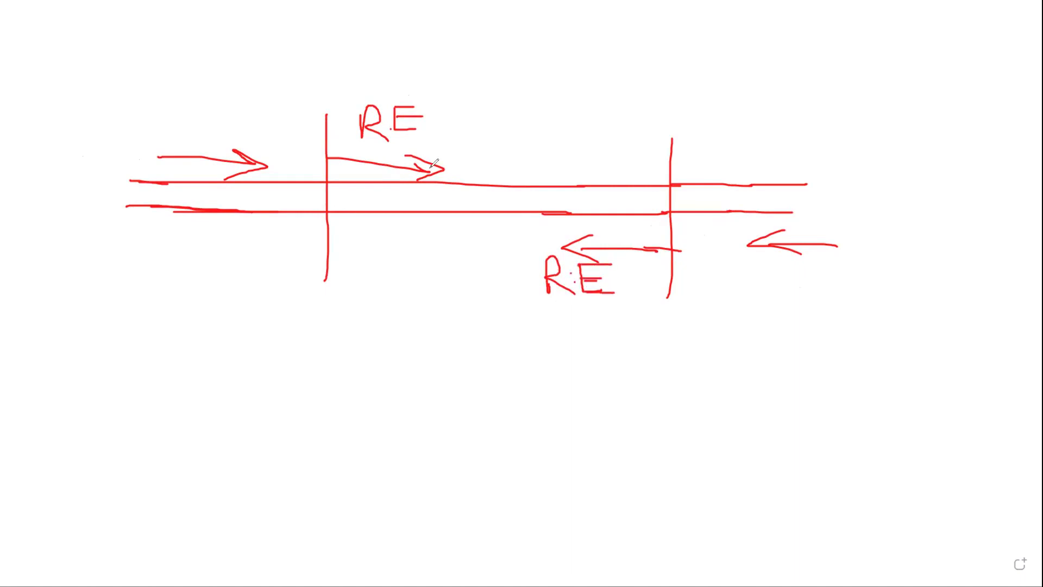
- Circle the upper R.E label and retrace the outer reverse primer arrow with a larger arrowhead
{"action": "mouse_move", "coordinate": [429, 90]}
{"action": "left_mouse_down"}
{"action": "mouse_move", "coordinate": [361, 104]}
{"action": "mouse_move", "coordinate": [367, 140]}
{"action": "mouse_move", "coordinate": [451, 115]}
{"action": "mouse_move", "coordinate": [404, 93]}
{"action": "left_mouse_up"}
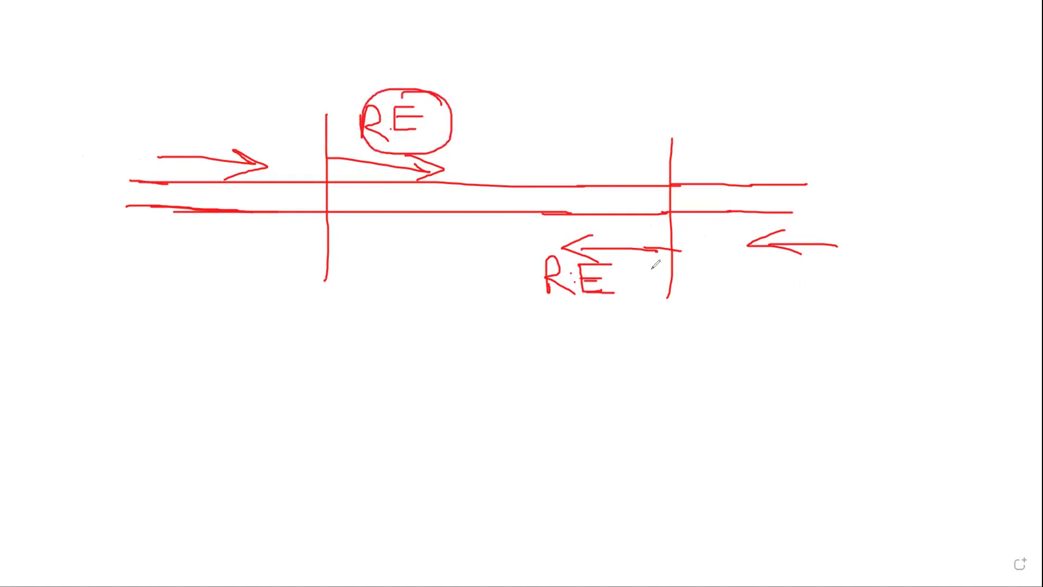
{"action": "left_click_drag", "start_coordinate": [794, 245], "coordinate": [842, 247]}
{"action": "mouse_move", "coordinate": [766, 222]}
{"action": "left_mouse_down"}
{"action": "mouse_move", "coordinate": [786, 271]}
{"action": "mouse_move", "coordinate": [861, 245]}
{"action": "left_mouse_up"}
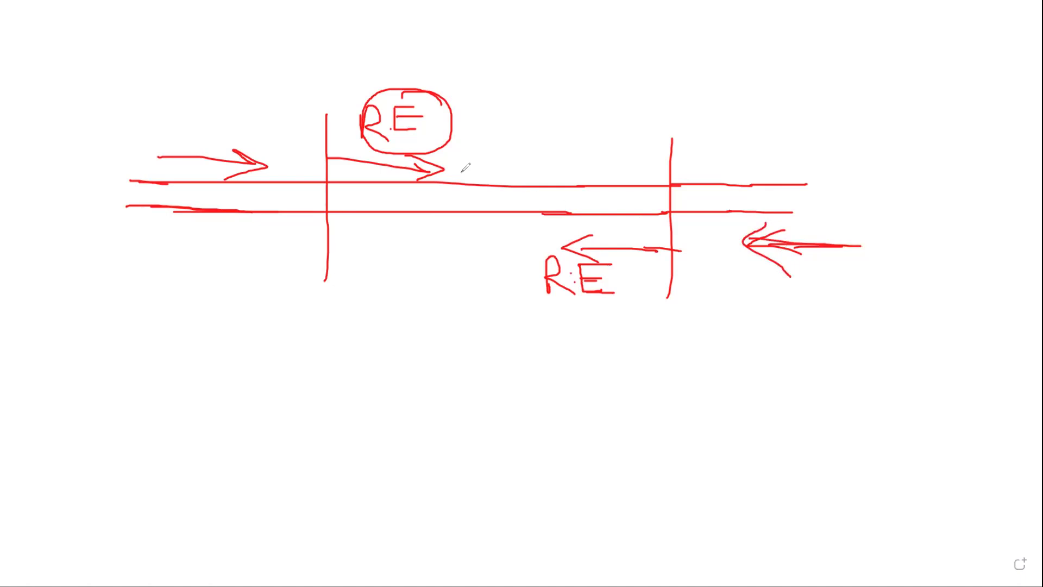
- Cross out the region between the gene boundaries, circle both R.E labels and add a zigzag beneath the fragment
{"action": "left_click_drag", "start_coordinate": [425, 86], "coordinate": [642, 241]}
{"action": "left_click_drag", "start_coordinate": [564, 123], "coordinate": [484, 286]}
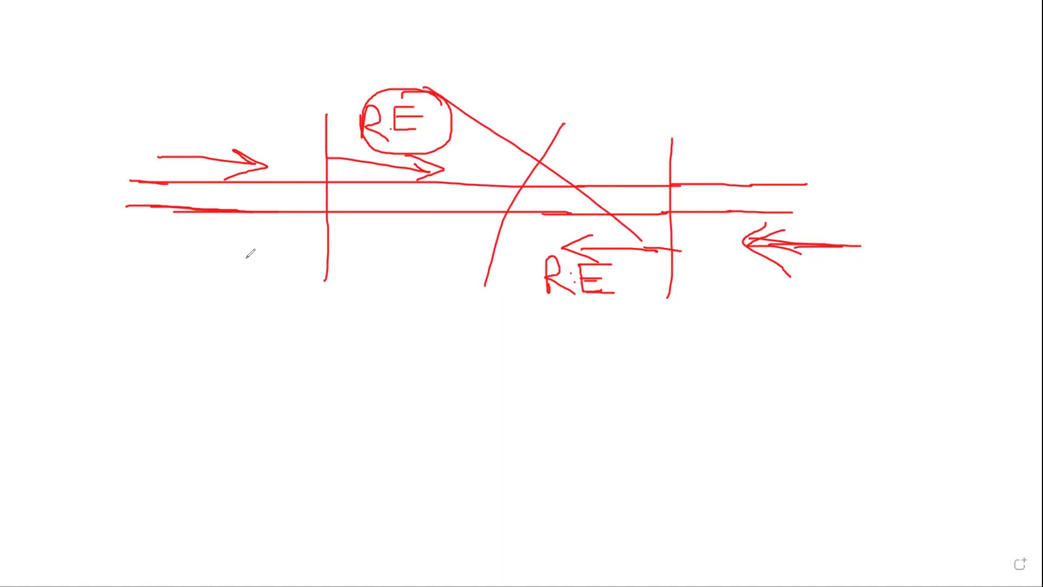
{"action": "mouse_move", "coordinate": [389, 89]}
{"action": "left_mouse_down"}
{"action": "mouse_move", "coordinate": [363, 80]}
{"action": "mouse_move", "coordinate": [331, 120]}
{"action": "mouse_move", "coordinate": [378, 168]}
{"action": "mouse_move", "coordinate": [416, 117]}
{"action": "mouse_move", "coordinate": [381, 88]}
{"action": "left_mouse_up"}
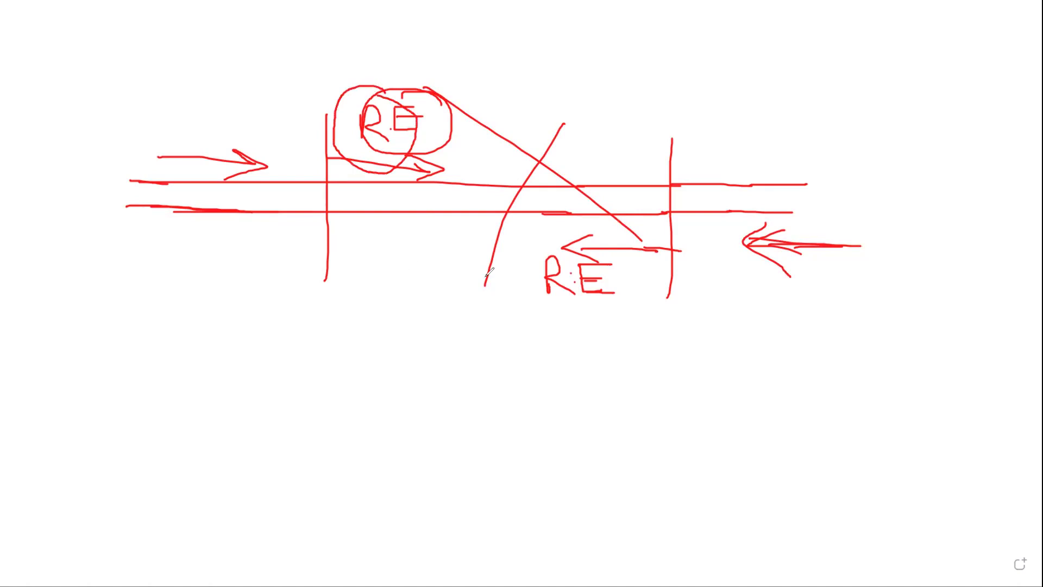
{"action": "mouse_move", "coordinate": [571, 231]}
{"action": "left_mouse_down"}
{"action": "mouse_move", "coordinate": [618, 297]}
{"action": "mouse_move", "coordinate": [611, 265]}
{"action": "left_mouse_up"}
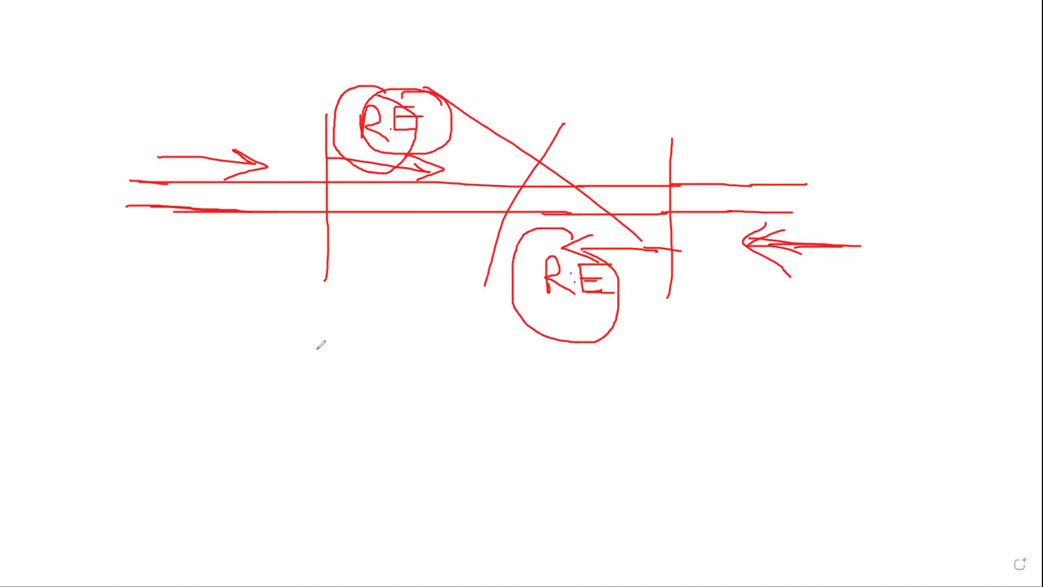
{"action": "left_click_drag", "start_coordinate": [404, 296], "coordinate": [546, 291]}
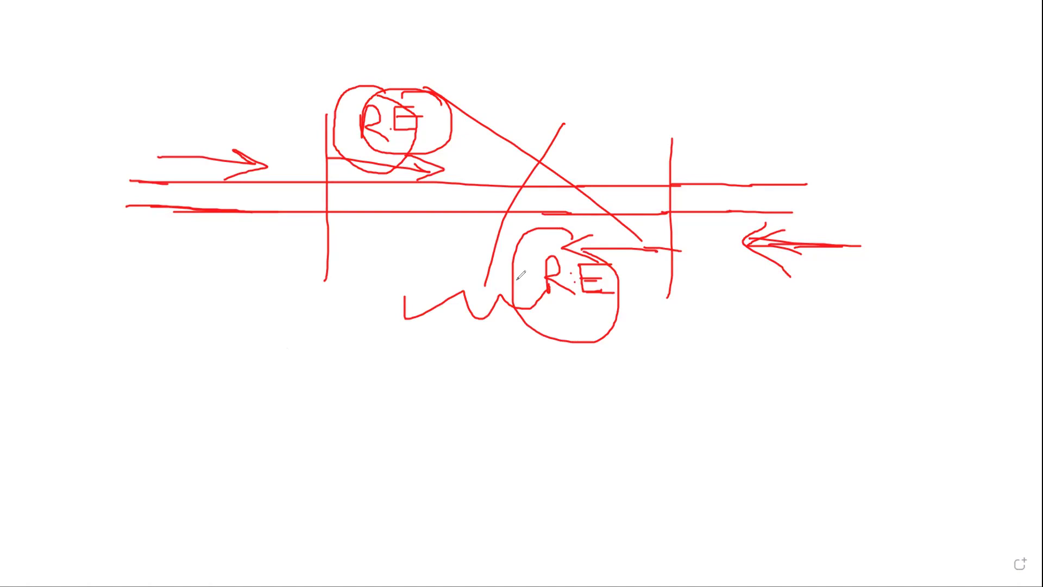
- Draw horizontal strokes extending left from both R.E labels and a vertical line crossing the lower stroke
{"action": "left_click_drag", "start_coordinate": [548, 285], "coordinate": [367, 282]}
{"action": "left_click_drag", "start_coordinate": [395, 227], "coordinate": [395, 365]}
{"action": "mouse_move", "coordinate": [362, 116]}
{"action": "left_mouse_down"}
{"action": "mouse_move", "coordinate": [327, 109]}
{"action": "mouse_move", "coordinate": [294, 124]}
{"action": "mouse_move", "coordinate": [218, 100]}
{"action": "mouse_move", "coordinate": [184, 118]}
{"action": "left_mouse_up"}
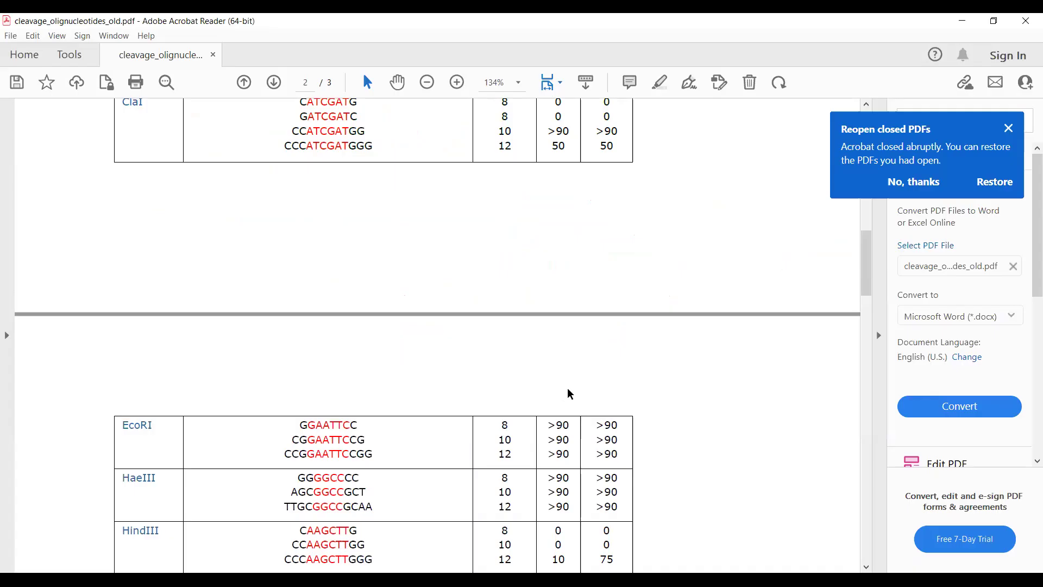
- Switch to cleavage_olignucleotides_old.pdf, go to its beginning and dismiss the notice about reopening closed PDFs
{"action": "scroll", "coordinate": [577, 391], "scroll_direction": "up", "scroll_amount": 15}
{"action": "scroll", "coordinate": [577, 391], "scroll_direction": "up", "scroll_amount": 5}
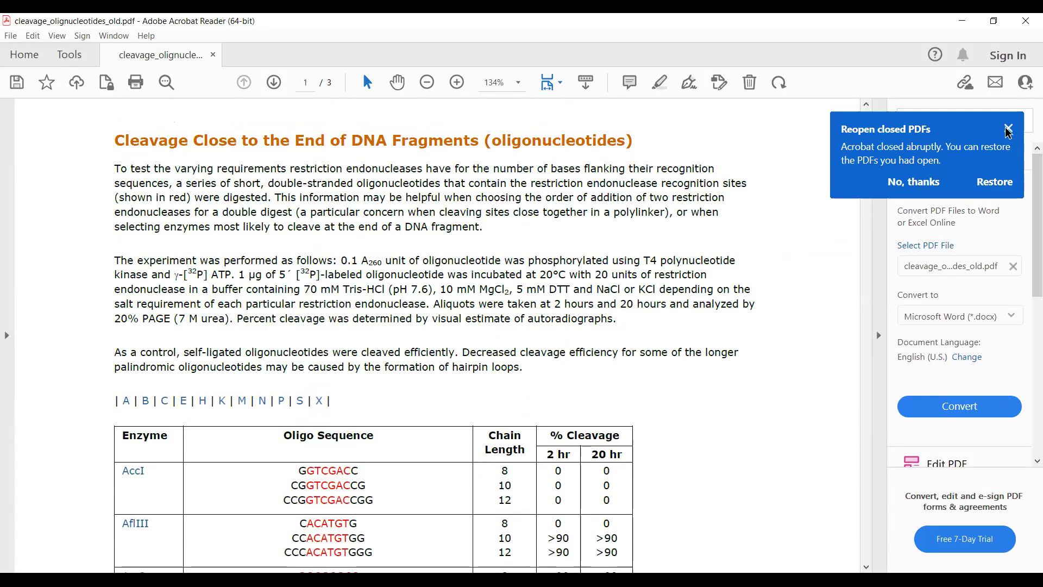
{"action": "left_click", "coordinate": [1009, 129]}
{"action": "scroll", "coordinate": [806, 198], "scroll_direction": "up", "scroll_amount": 2}
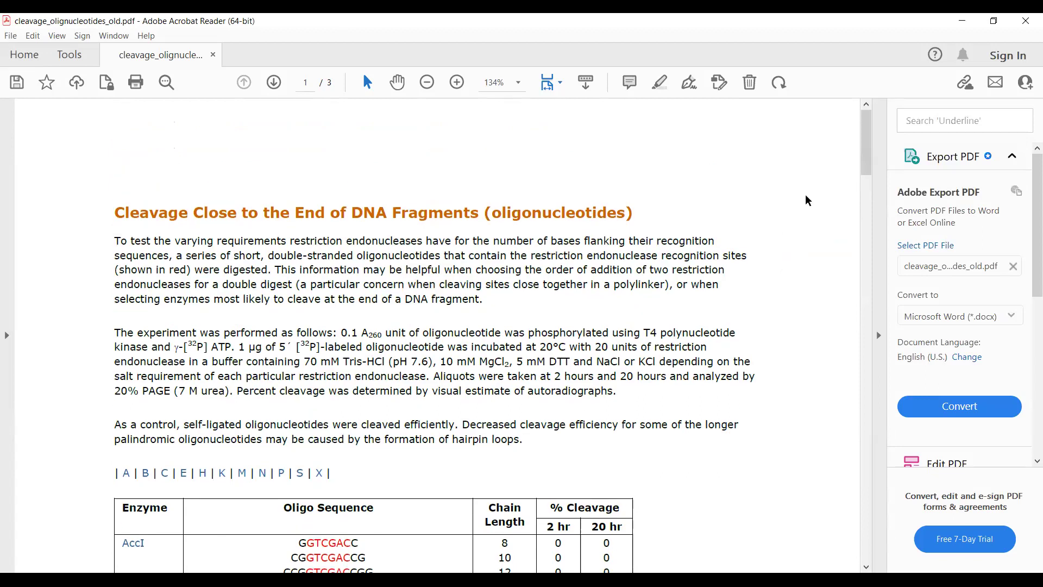
- Go through the enzyme cleavage table and highlight the CCG flanking bases before the XhoI site in its 12-base oligo
{"action": "scroll", "coordinate": [576, 242], "scroll_direction": "down", "scroll_amount": 2}
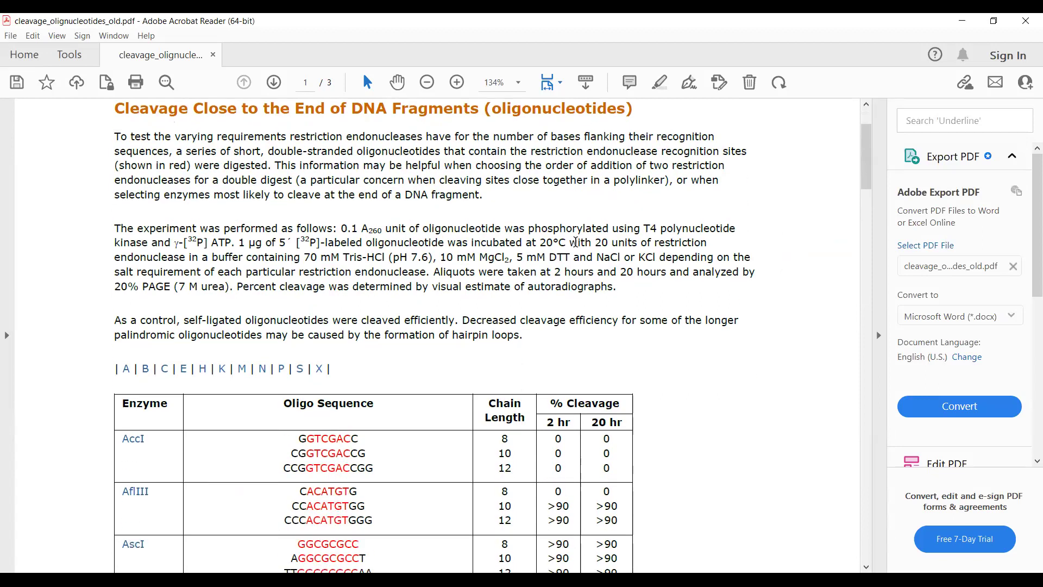
{"action": "scroll", "coordinate": [535, 241], "scroll_direction": "down", "scroll_amount": 8}
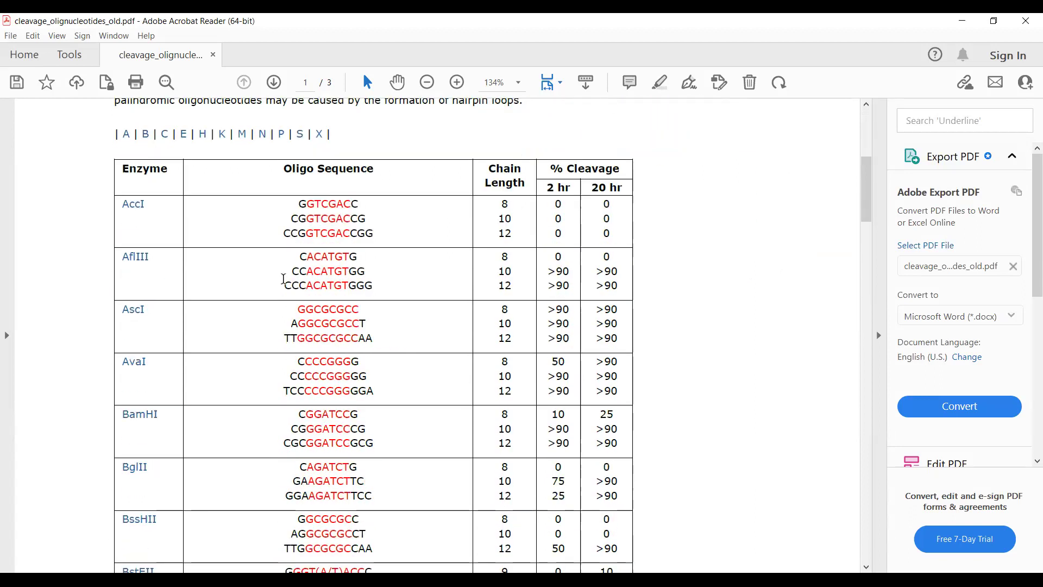
{"action": "scroll", "coordinate": [199, 307], "scroll_direction": "down", "scroll_amount": 8}
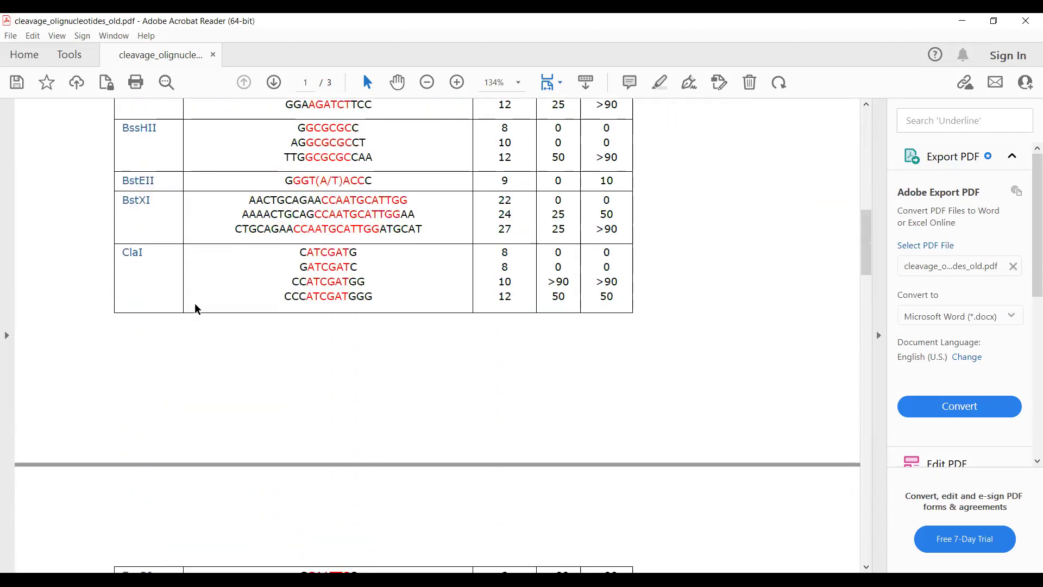
{"action": "scroll", "coordinate": [197, 312], "scroll_direction": "down", "scroll_amount": 3}
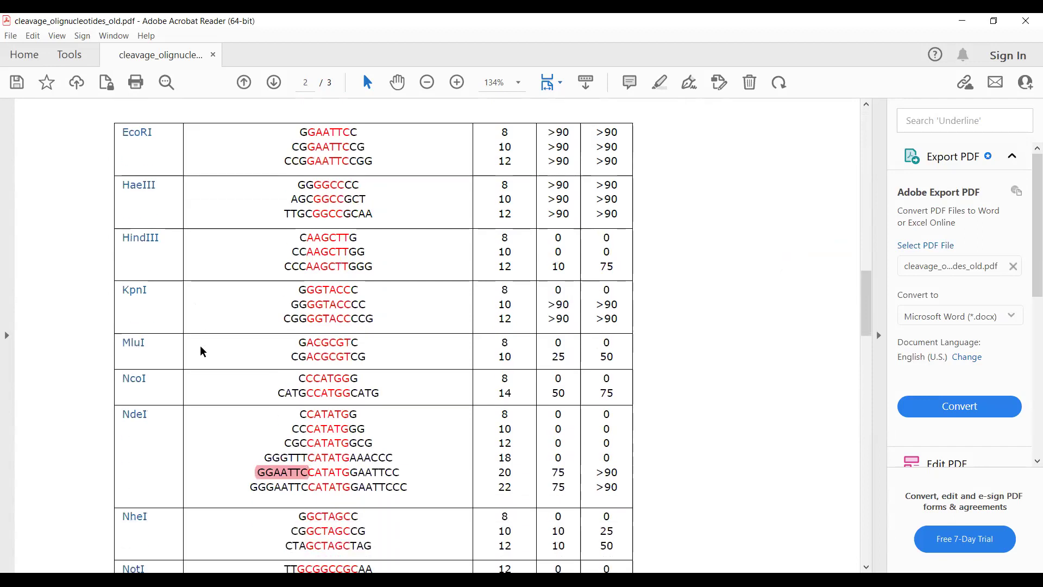
{"action": "scroll", "coordinate": [230, 449], "scroll_direction": "down", "scroll_amount": 1}
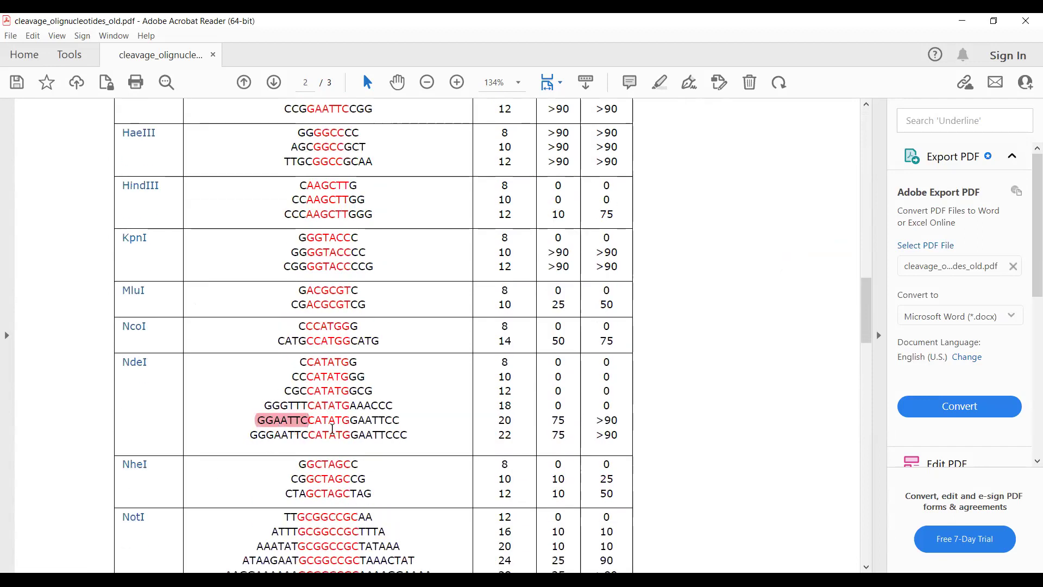
{"action": "scroll", "coordinate": [325, 408], "scroll_direction": "down", "scroll_amount": 3}
{"action": "scroll", "coordinate": [325, 409], "scroll_direction": "down", "scroll_amount": 12}
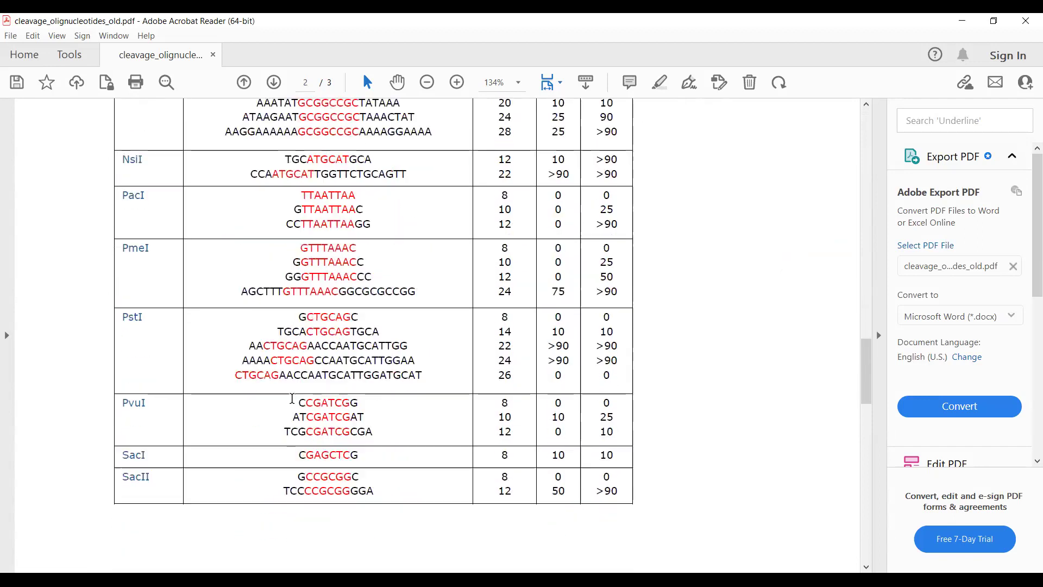
{"action": "scroll", "coordinate": [297, 402], "scroll_direction": "down", "scroll_amount": 8}
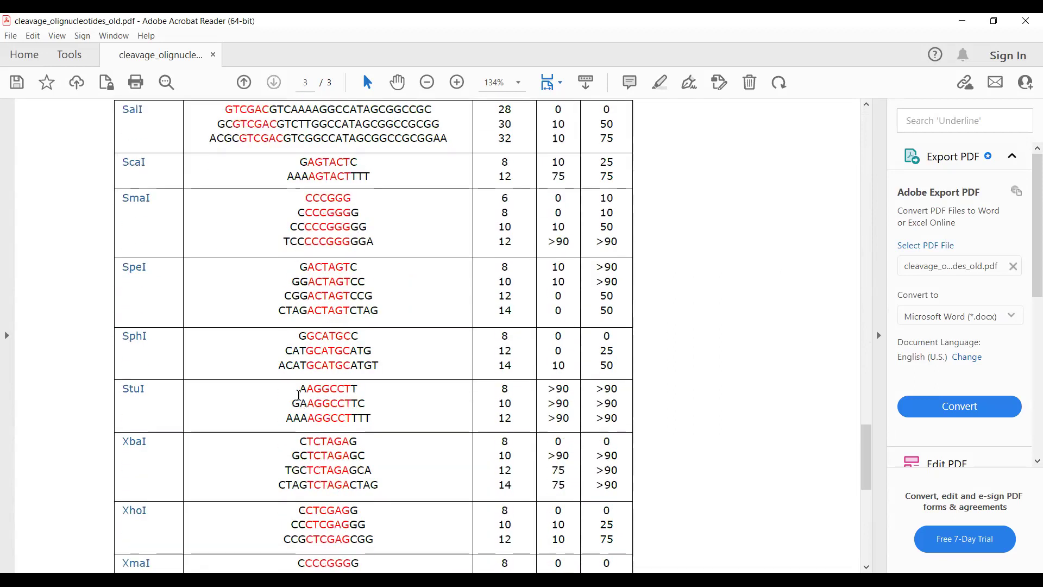
{"action": "left_click_drag", "start_coordinate": [282, 435], "coordinate": [307, 435]}
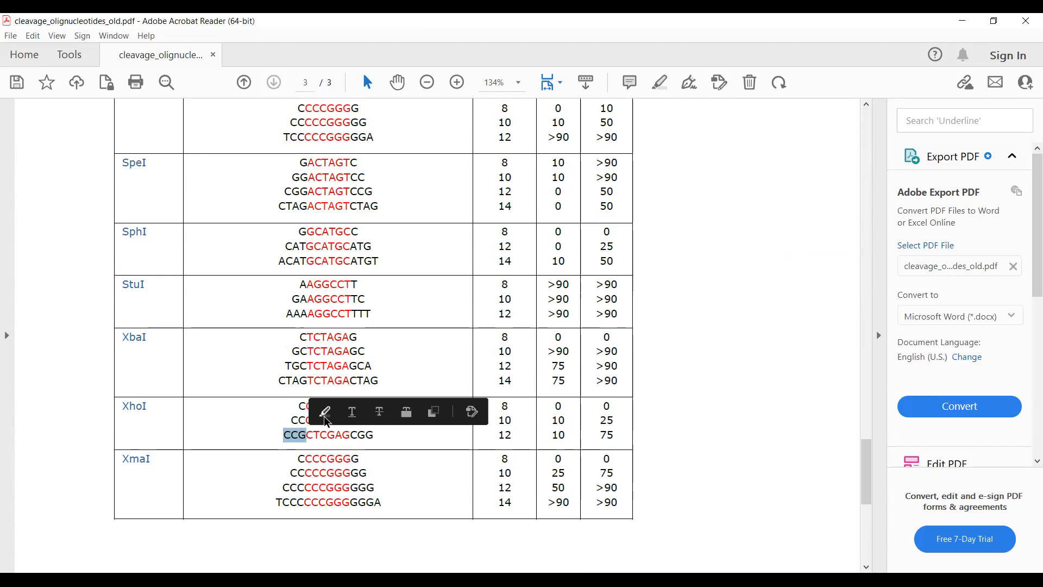
{"action": "left_click", "coordinate": [325, 413]}
- Return to the AccI entry and mark the flanking bases around the recognition sequence in its 12-base oligo
{"action": "scroll", "coordinate": [557, 438], "scroll_direction": "up", "scroll_amount": 16}
{"action": "scroll", "coordinate": [558, 426], "scroll_direction": "up", "scroll_amount": 20}
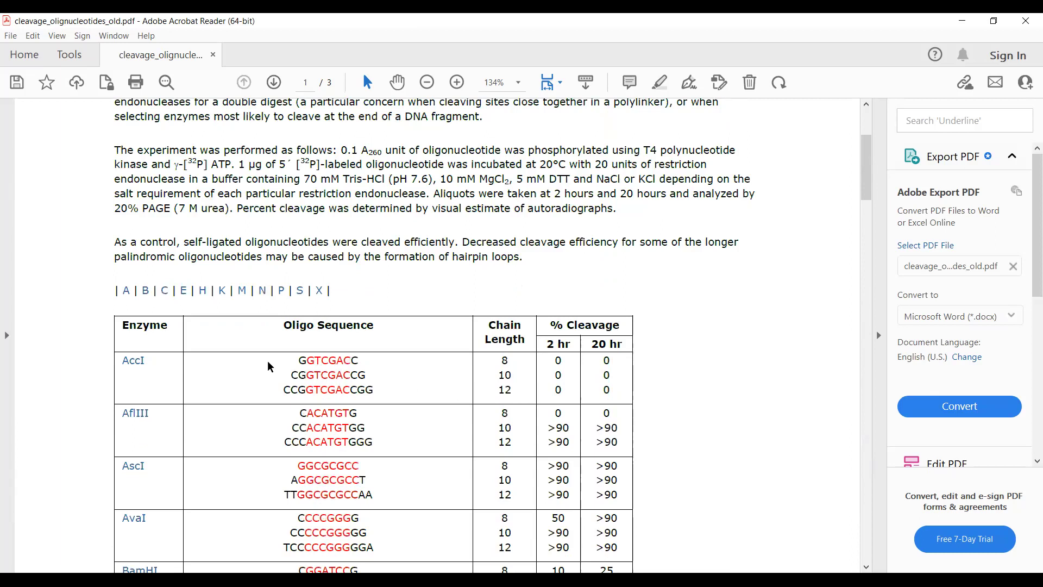
{"action": "left_click_drag", "start_coordinate": [284, 389], "coordinate": [375, 392]}
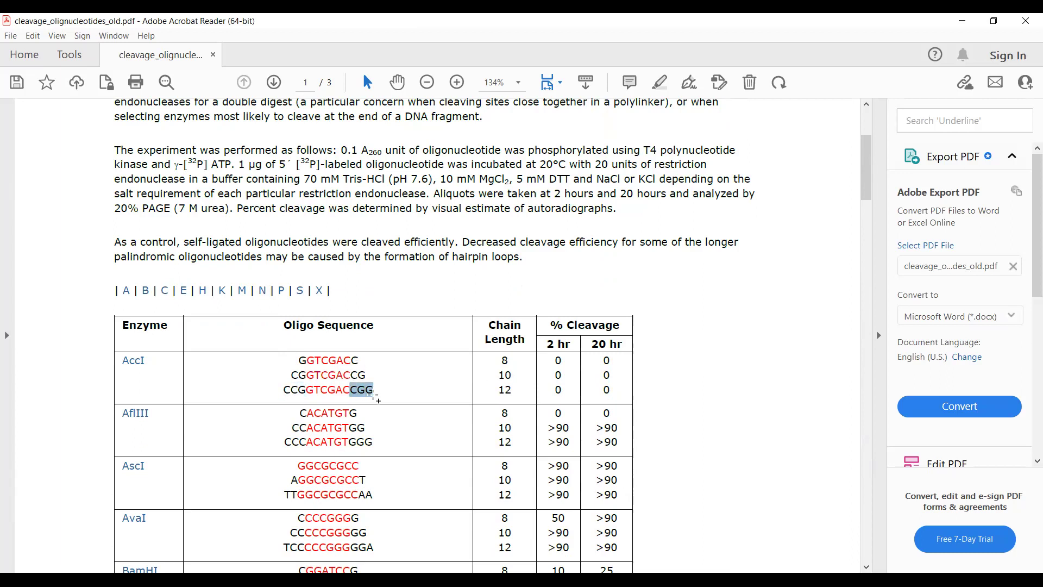
{"action": "left_click", "coordinate": [282, 387]}
{"action": "mouse_move", "coordinate": [282, 388]}
{"action": "left_mouse_down"}
{"action": "mouse_move", "coordinate": [369, 390]}
{"action": "mouse_move", "coordinate": [310, 393]}
{"action": "left_mouse_up"}
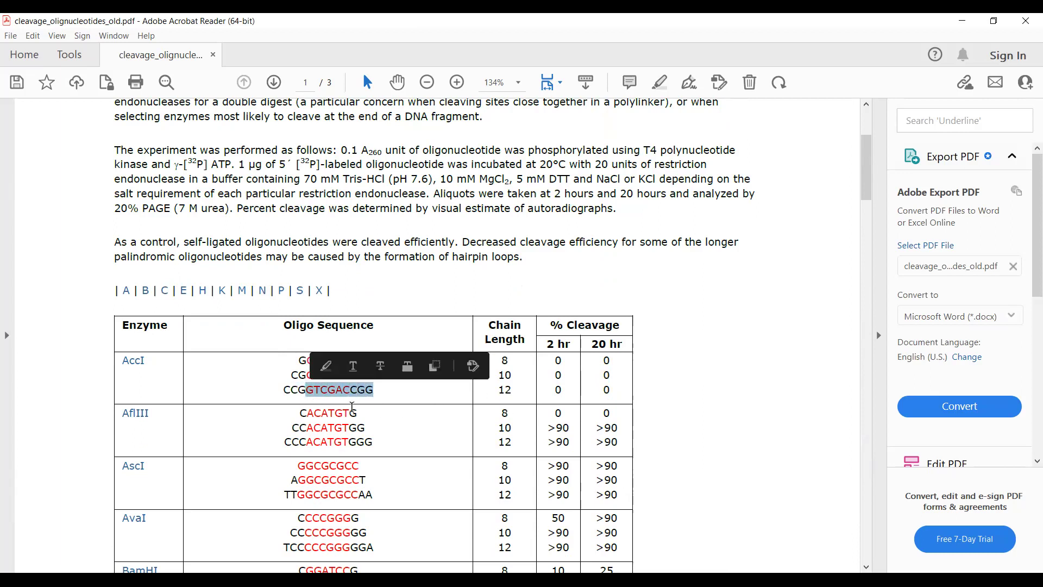
- Point out the % Cleavage heading with its 2 hr and 20 hr columns by selecting them, and clear the selection
{"action": "scroll", "coordinate": [380, 410], "scroll_direction": "down", "scroll_amount": 1}
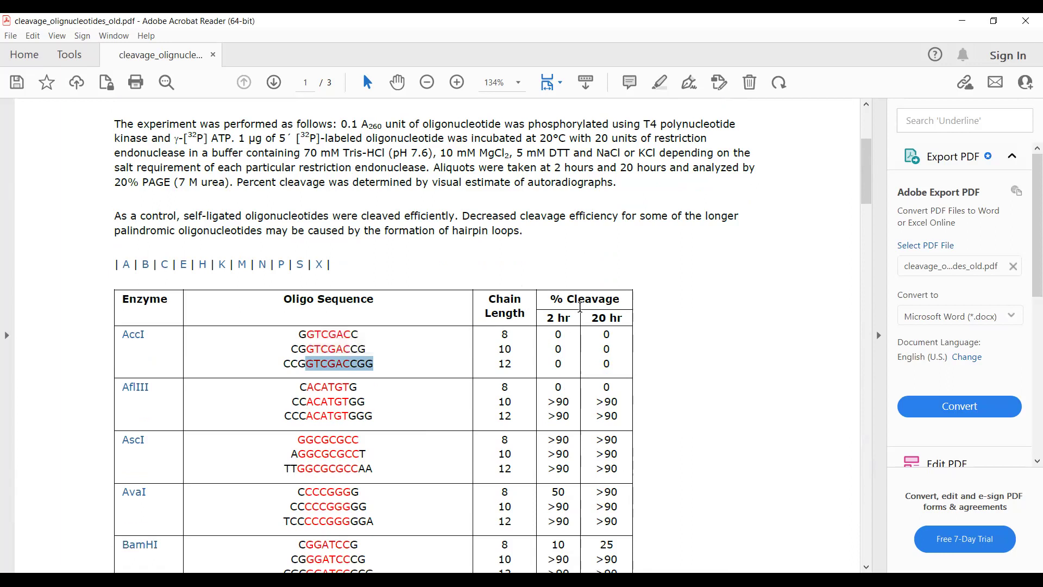
{"action": "mouse_move", "coordinate": [549, 298]}
{"action": "left_mouse_down"}
{"action": "mouse_move", "coordinate": [600, 327]}
{"action": "mouse_move", "coordinate": [654, 315]}
{"action": "left_mouse_up"}
{"action": "left_click", "coordinate": [550, 317]}
{"action": "left_click", "coordinate": [652, 366]}
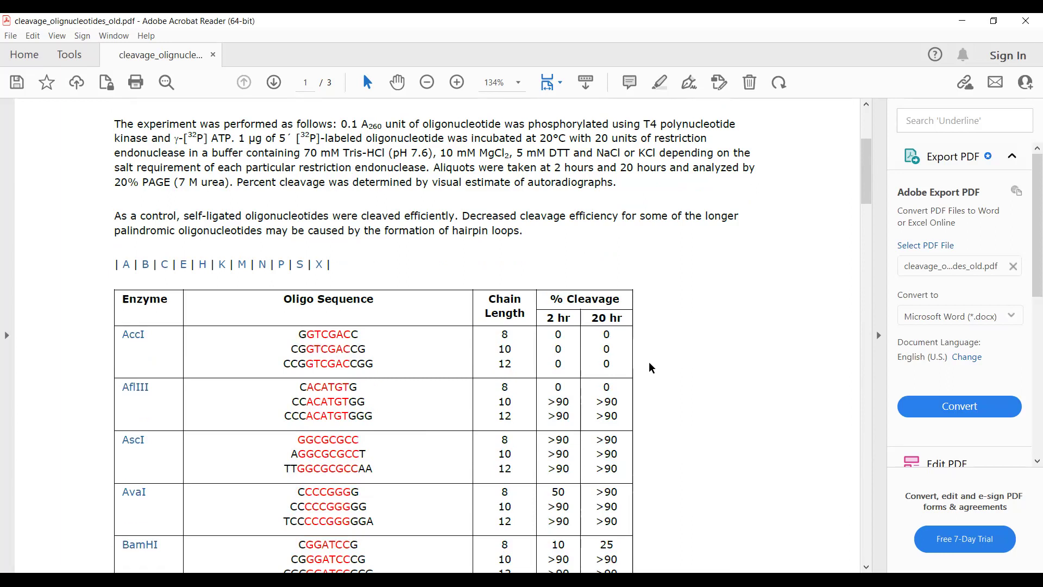
- Examine AccI's three oligo sequences against their chain lengths and cleavage percentages by selecting them in the table
{"action": "scroll", "coordinate": [498, 360], "scroll_direction": "down", "scroll_amount": 2}
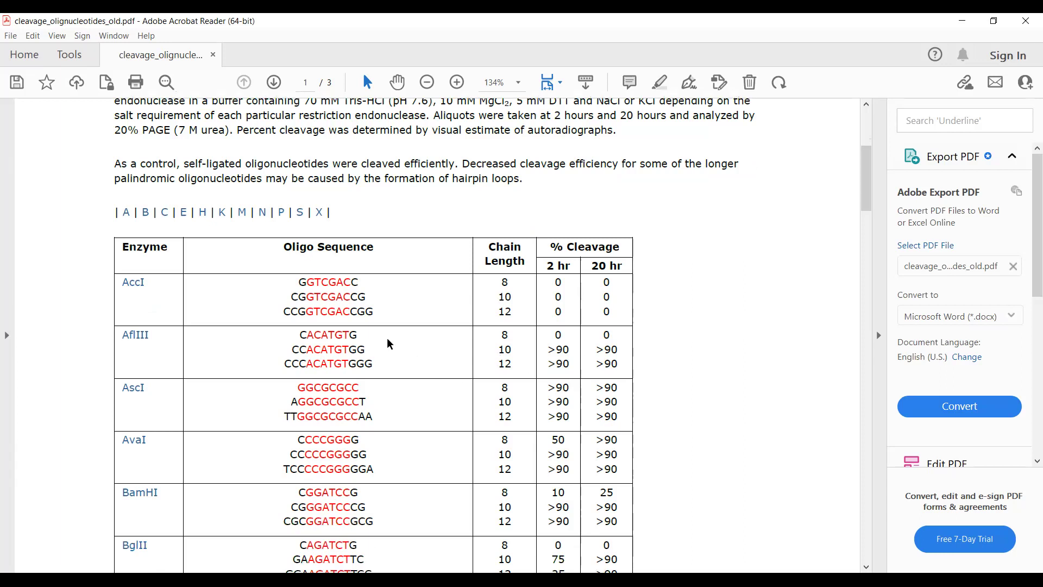
{"action": "left_click_drag", "start_coordinate": [292, 312], "coordinate": [315, 314]}
{"action": "left_click_drag", "start_coordinate": [549, 312], "coordinate": [616, 314]}
{"action": "left_click_drag", "start_coordinate": [288, 291], "coordinate": [392, 305]}
{"action": "left_click", "coordinate": [507, 299]}
{"action": "left_click_drag", "start_coordinate": [296, 290], "coordinate": [526, 314]}
{"action": "left_click_drag", "start_coordinate": [115, 283], "coordinate": [607, 284]}
- Examine BamHI's 12-base oligo by selecting its GGATCC site, its CGC flanking bases, its 2-hour cleavage value and the 2 hr heading
{"action": "scroll", "coordinate": [356, 397], "scroll_direction": "down", "scroll_amount": 1}
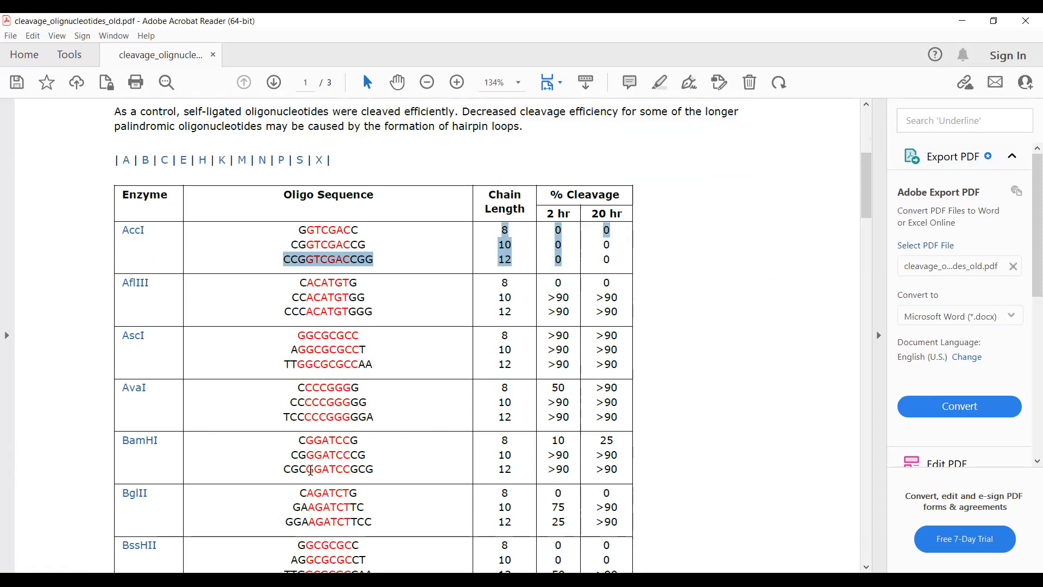
{"action": "left_click_drag", "start_coordinate": [306, 470], "coordinate": [350, 470]}
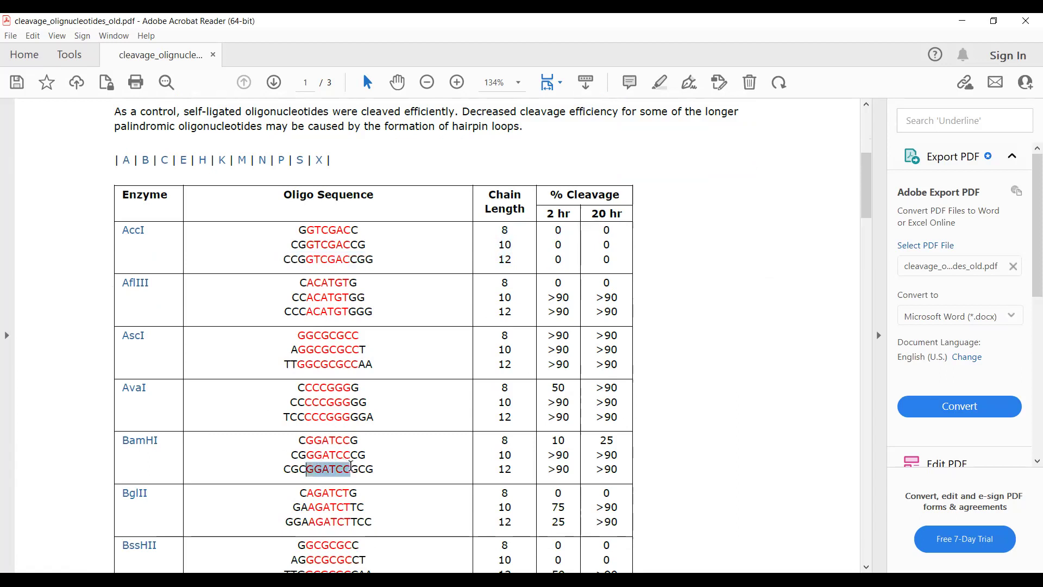
{"action": "left_click", "coordinate": [285, 465]}
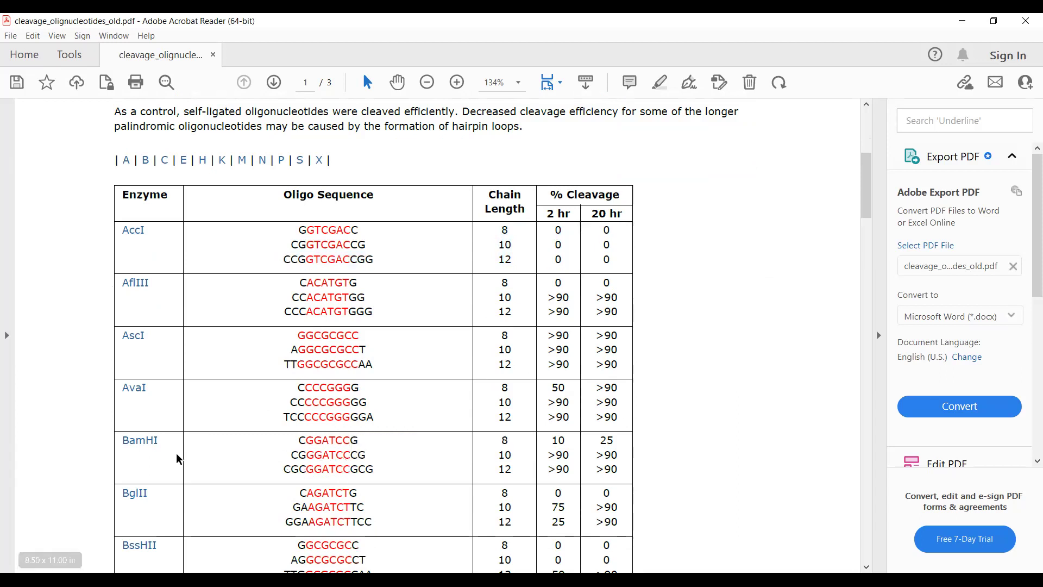
{"action": "left_click_drag", "start_coordinate": [283, 471], "coordinate": [307, 467]}
{"action": "left_click_drag", "start_coordinate": [547, 469], "coordinate": [573, 469]}
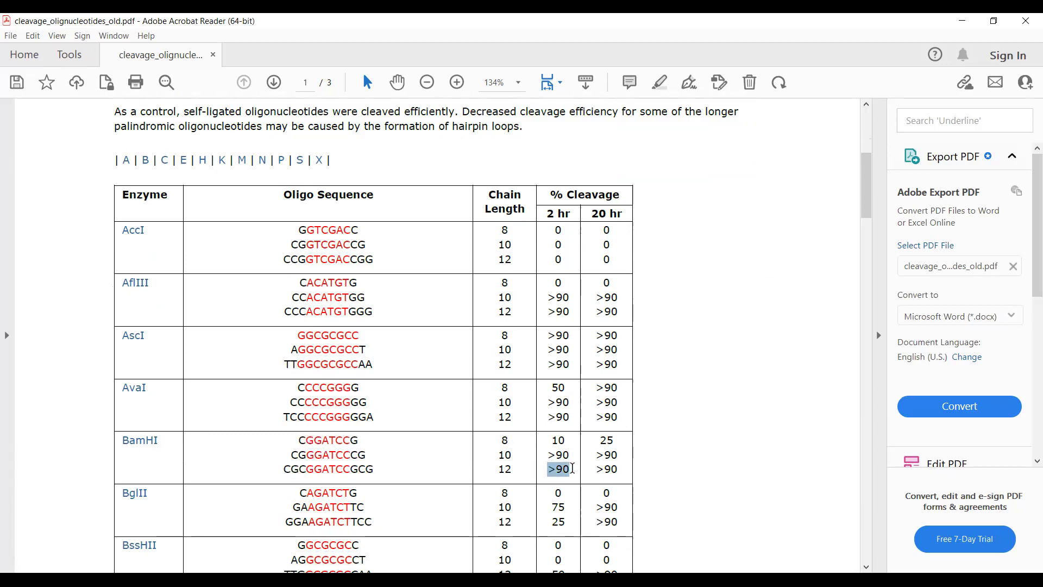
{"action": "left_click_drag", "start_coordinate": [545, 213], "coordinate": [565, 214]}
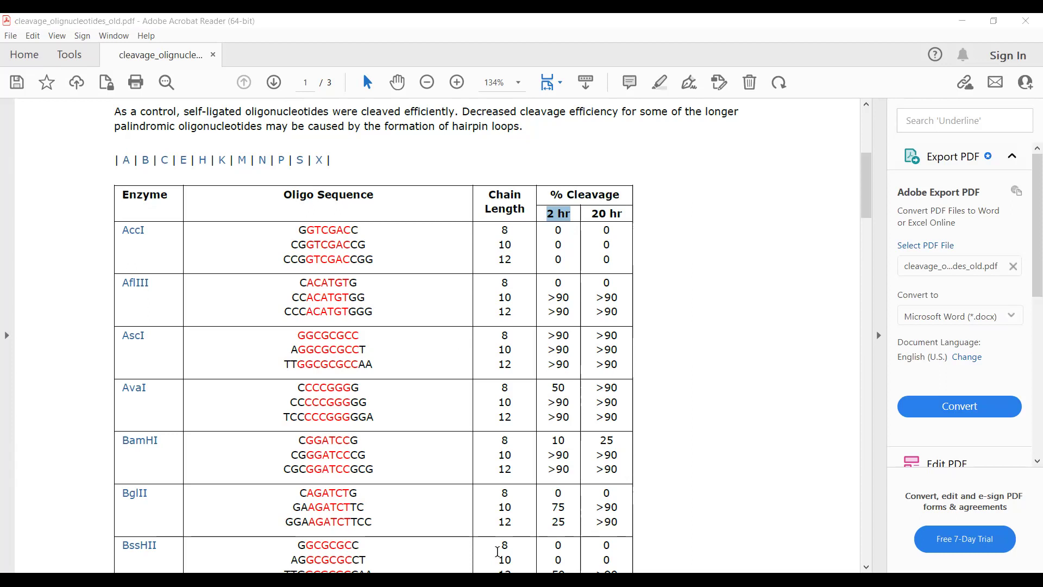
- Switch to the SPL7_pET-28b(+).dna sequence and locate the NdeI site at the start of SPL7-GENE
{"action": "left_click", "coordinate": [93, 378]}
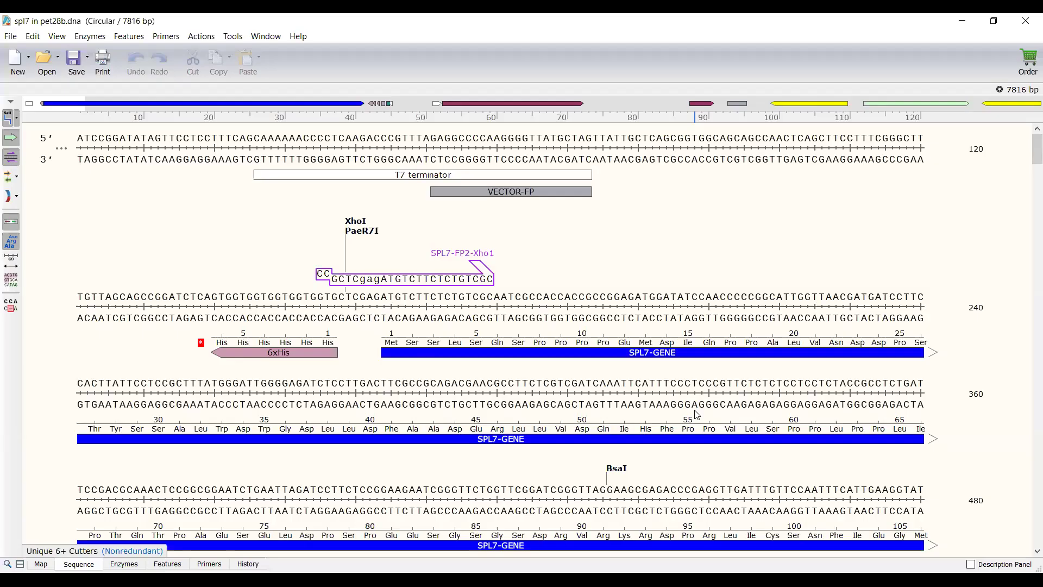
{"action": "scroll", "coordinate": [685, 406], "scroll_direction": "down", "scroll_amount": 5}
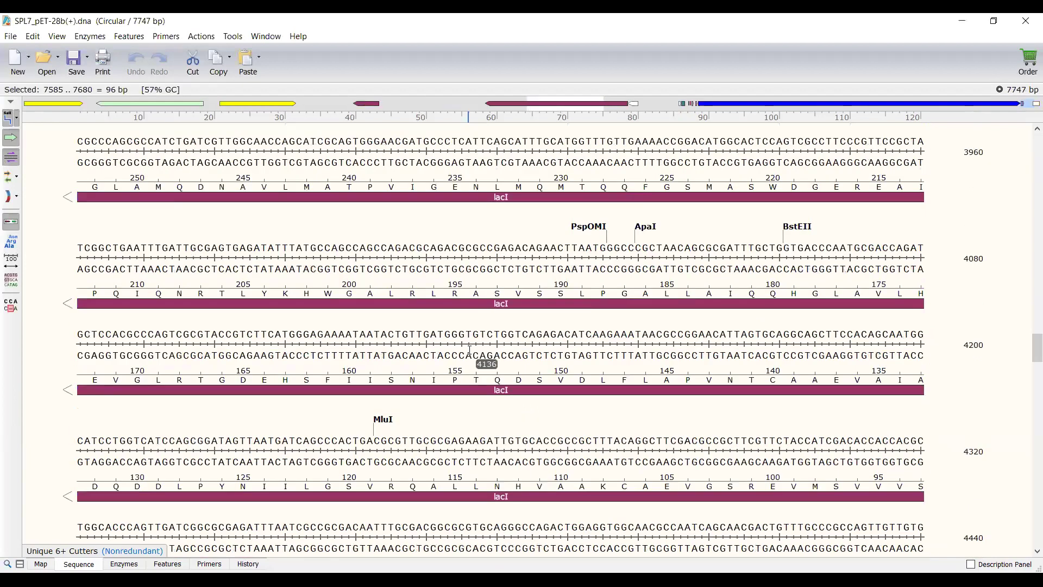
{"action": "scroll", "coordinate": [486, 375], "scroll_direction": "down", "scroll_amount": 10}
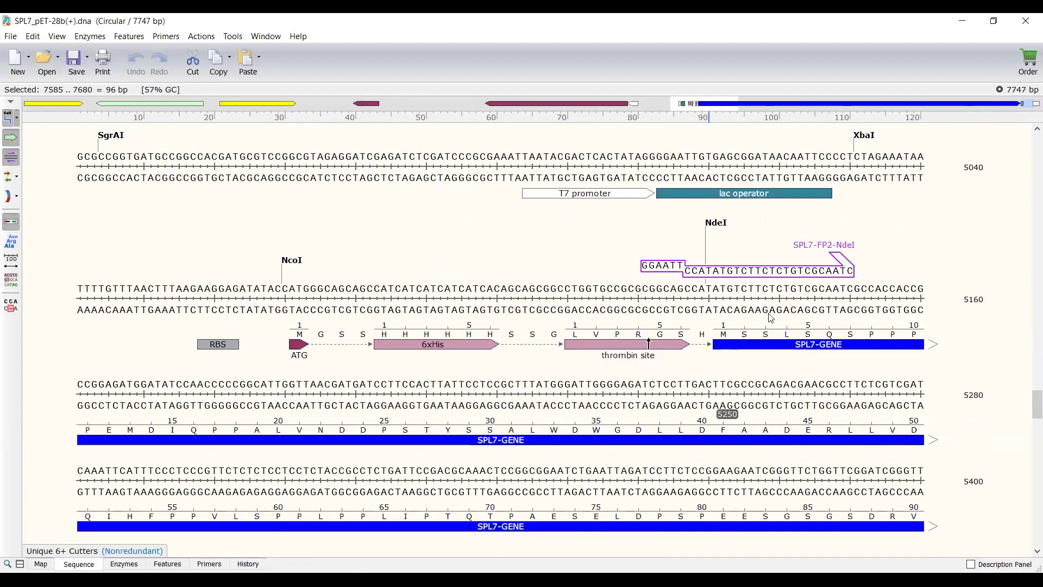
- Inspect the SPL7-FP2-NdeI primer by selecting it, clear the selection and reveal the cut positions of the NdeI site
{"action": "left_click", "coordinate": [838, 255]}
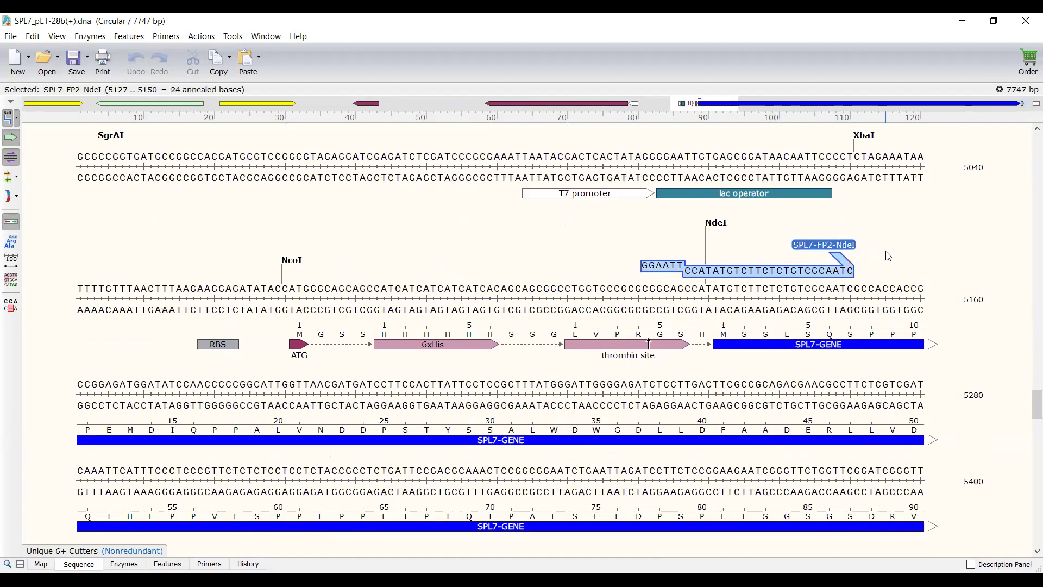
{"action": "key", "text": "Escape"}
{"action": "mouse_move", "coordinate": [843, 248]}
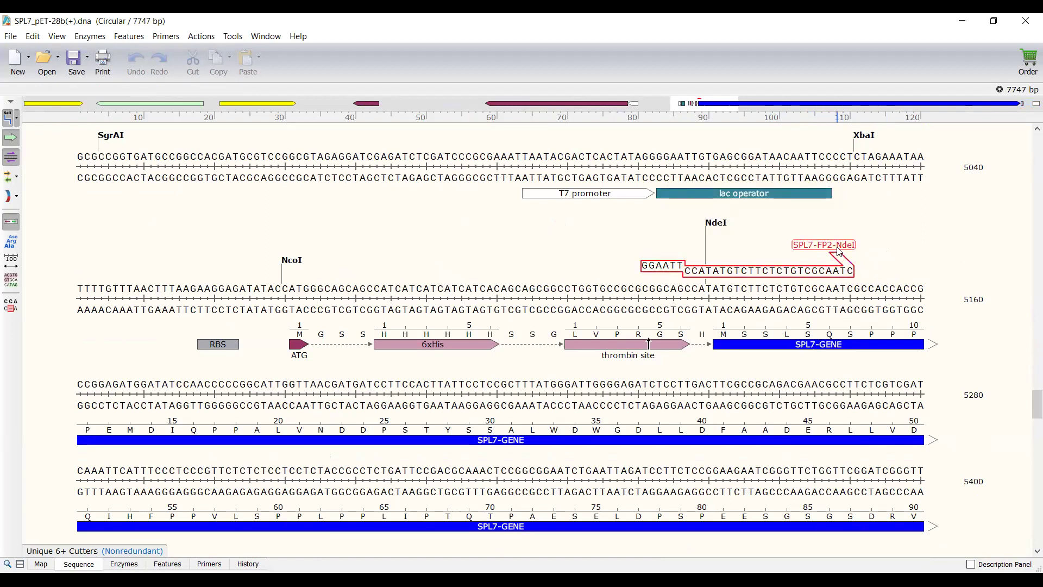
{"action": "left_click", "coordinate": [839, 248]}
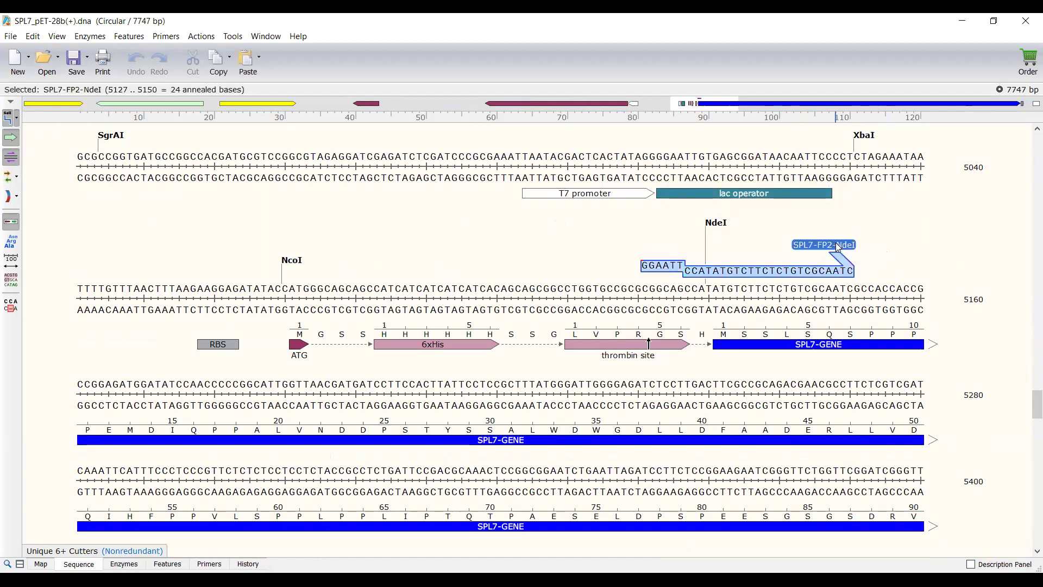
{"action": "left_click", "coordinate": [889, 273]}
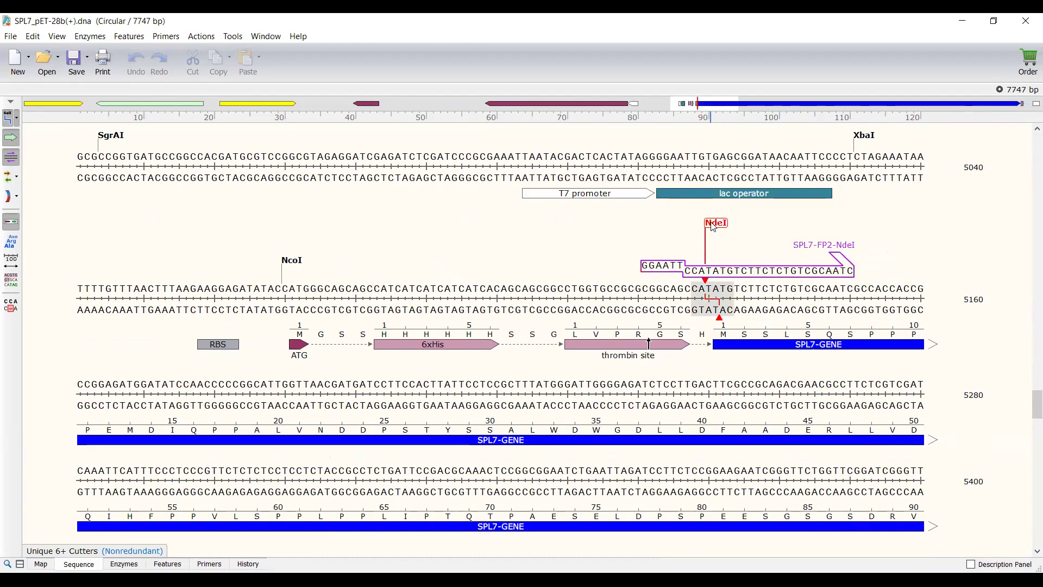
{"action": "mouse_move", "coordinate": [713, 227]}
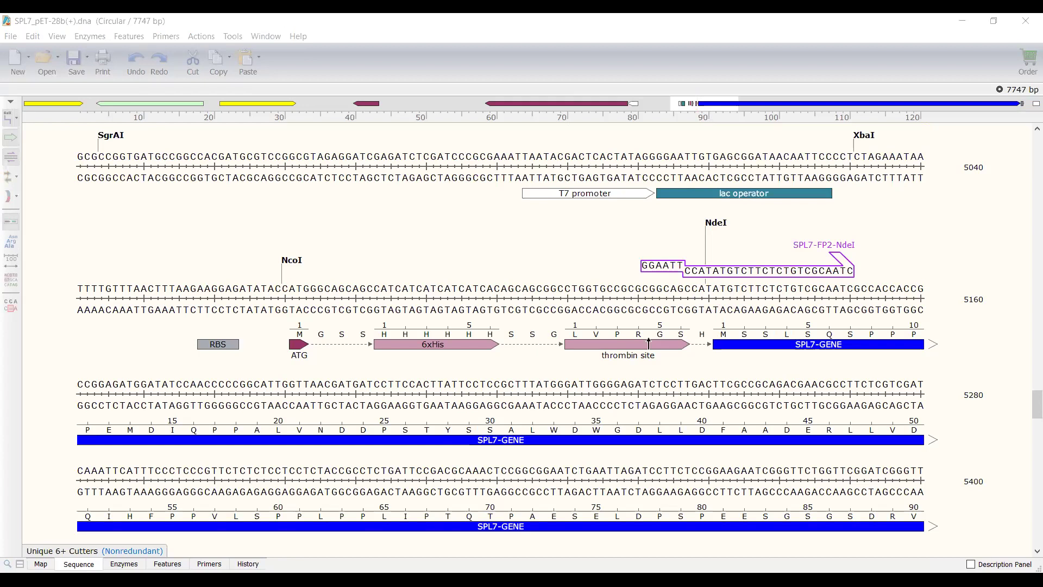
- Check NdeI's flanking bases in the cleavage PDF, and select the 24 bp annealing stretch and the SPL7-FP2-NdeI primer in the sequence
{"action": "key", "text": "alt+Tab"}
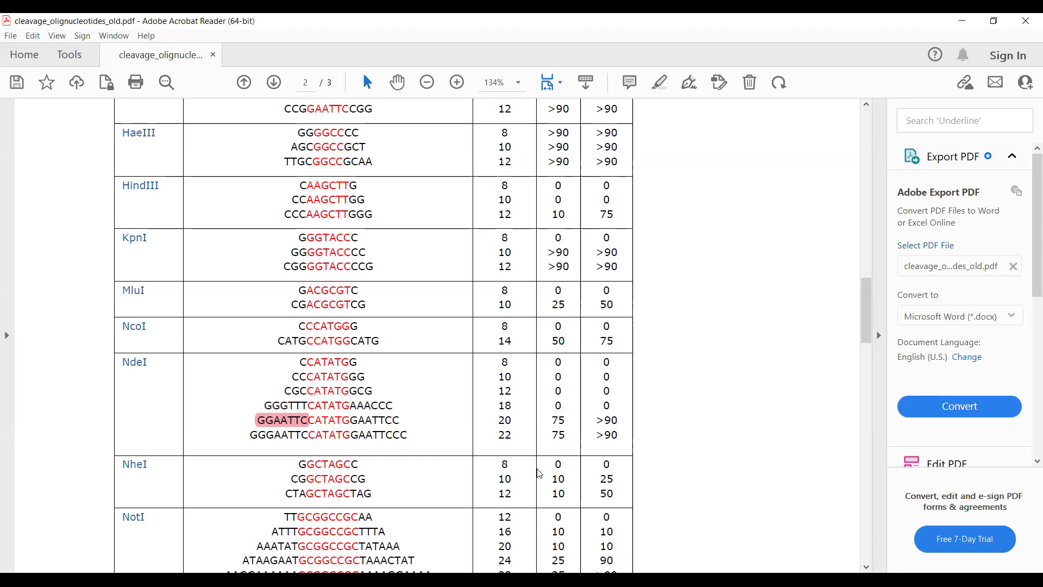
{"action": "key", "text": "alt+Tab"}
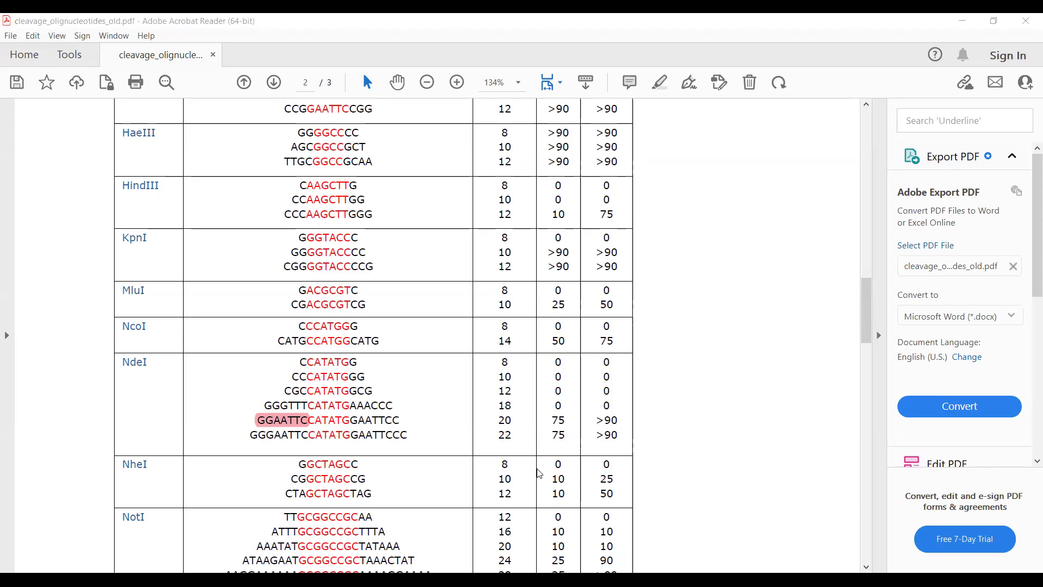
{"action": "key", "text": "alt+Tab"}
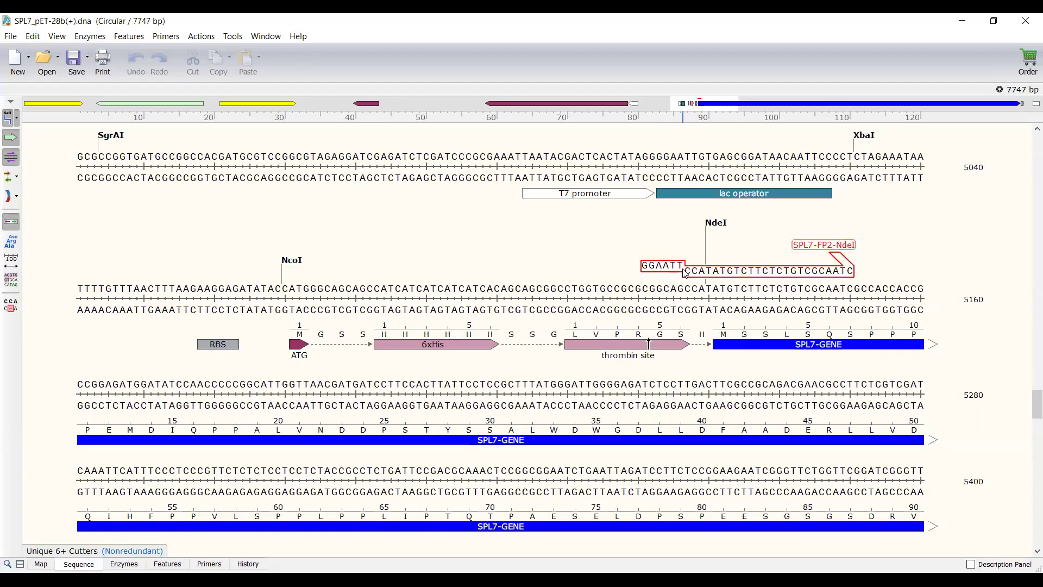
{"action": "left_click_drag", "start_coordinate": [685, 288], "coordinate": [855, 305]}
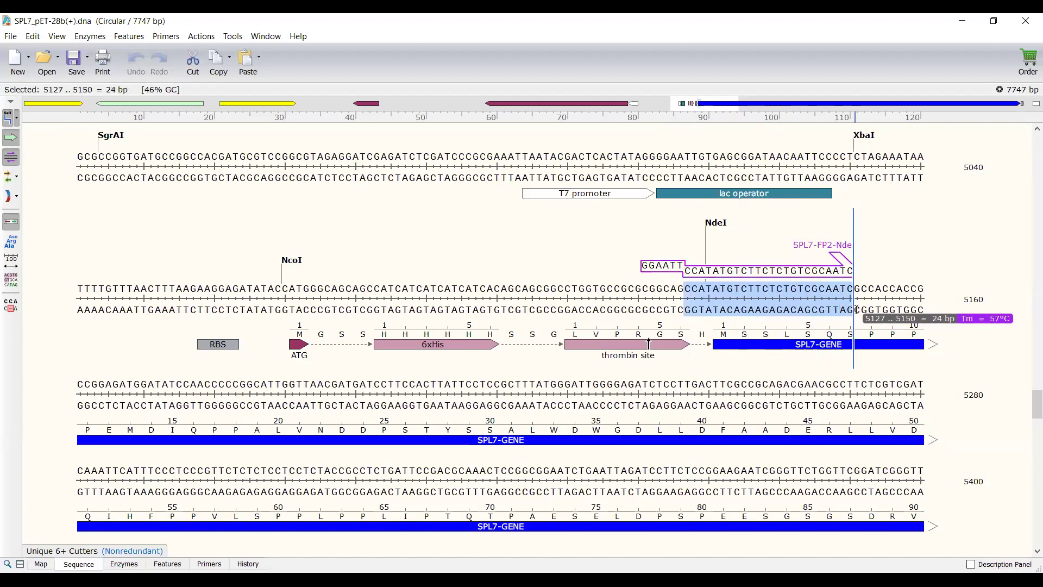
{"action": "left_click", "coordinate": [656, 269]}
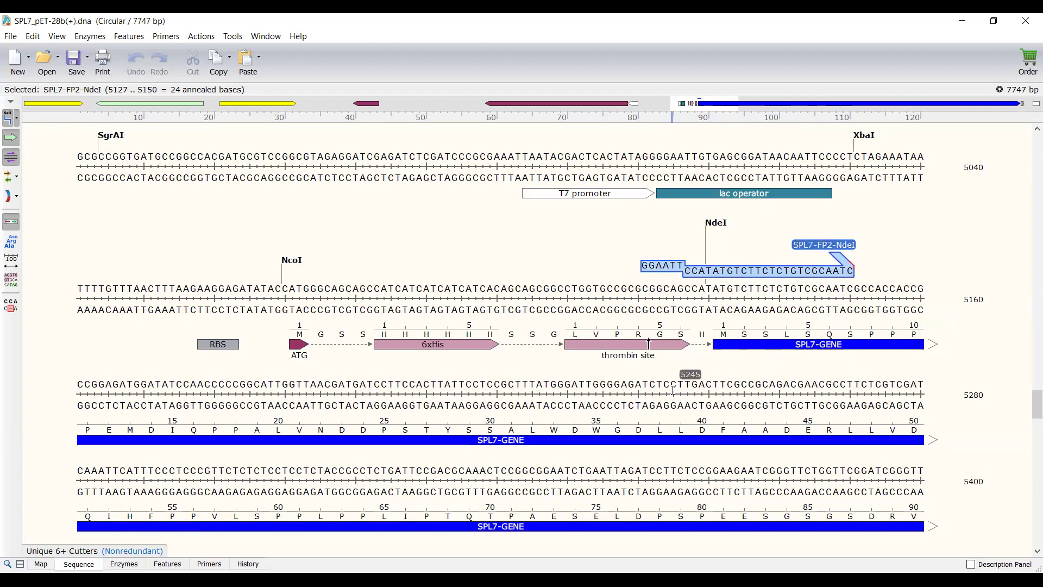
- Locate the XhoI site at the end of SPL7-GENE and select it to reveal its cut positions
{"action": "scroll", "coordinate": [656, 405], "scroll_direction": "down", "scroll_amount": 3}
{"action": "scroll", "coordinate": [660, 408], "scroll_direction": "down", "scroll_amount": 1}
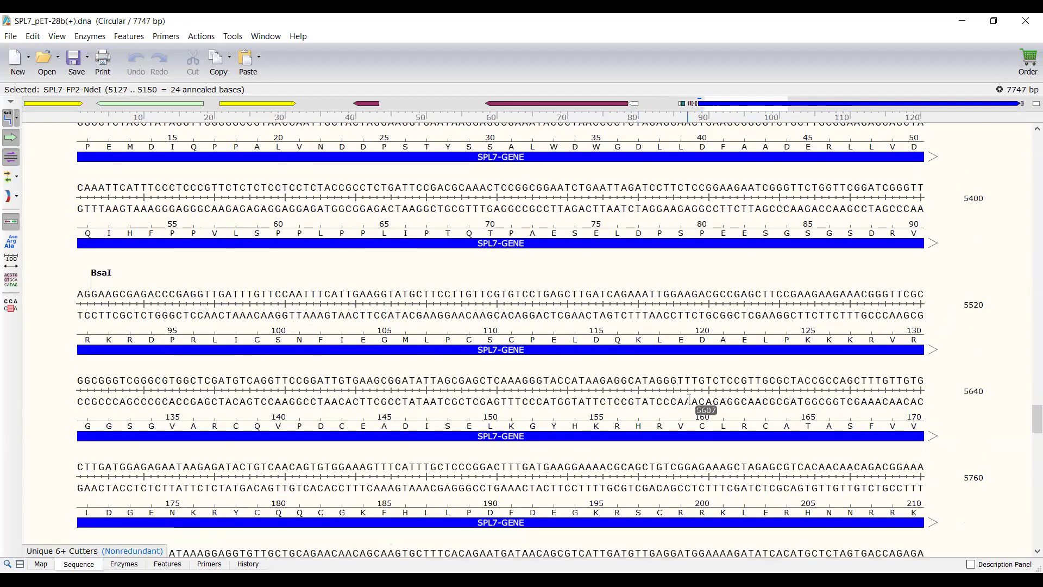
{"action": "scroll", "coordinate": [688, 404], "scroll_direction": "down", "scroll_amount": 8}
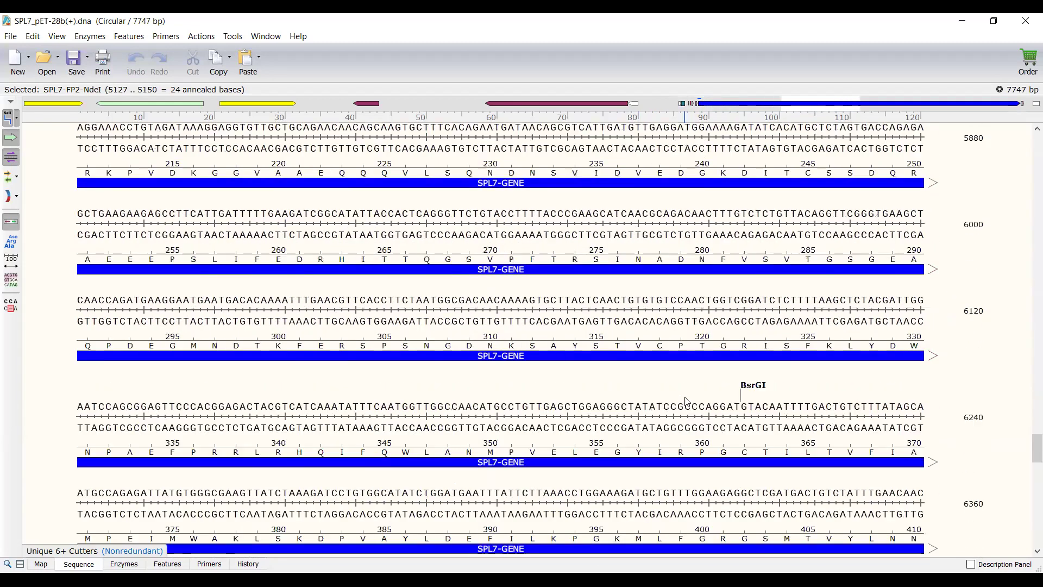
{"action": "scroll", "coordinate": [685, 410], "scroll_direction": "down", "scroll_amount": 13}
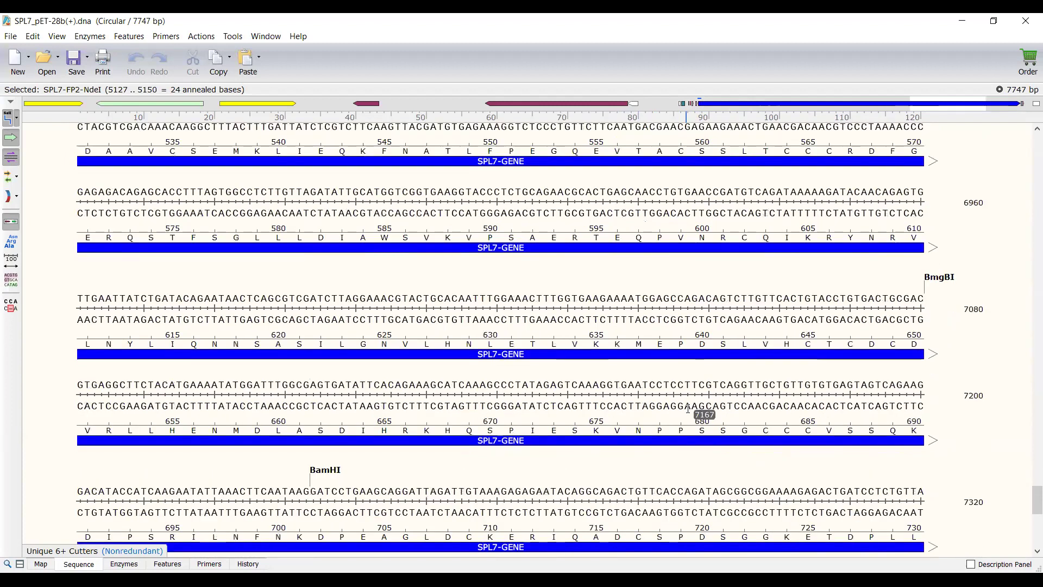
{"action": "scroll", "coordinate": [690, 415], "scroll_direction": "down", "scroll_amount": 4}
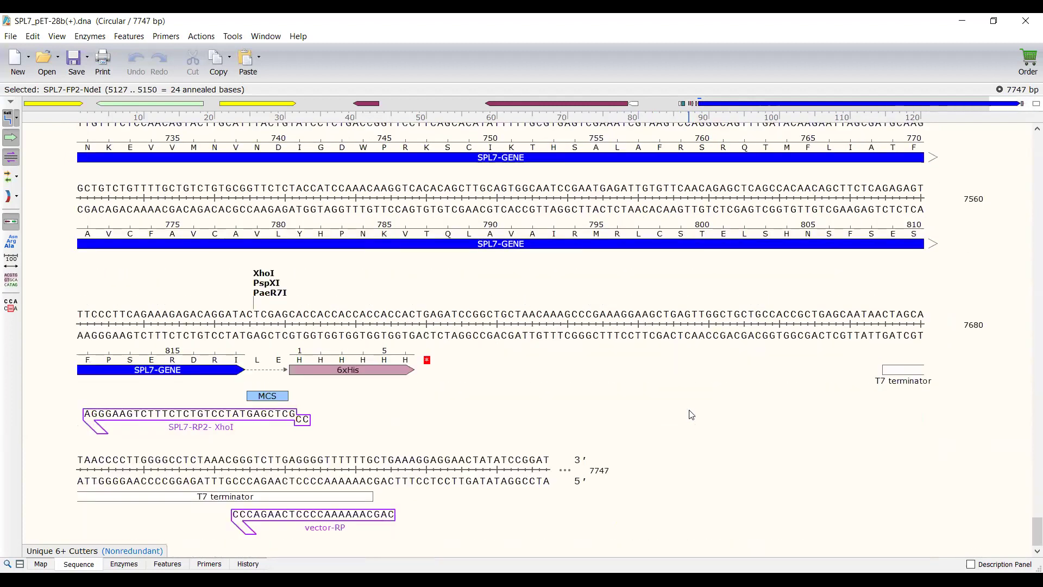
{"action": "left_click", "coordinate": [262, 273]}
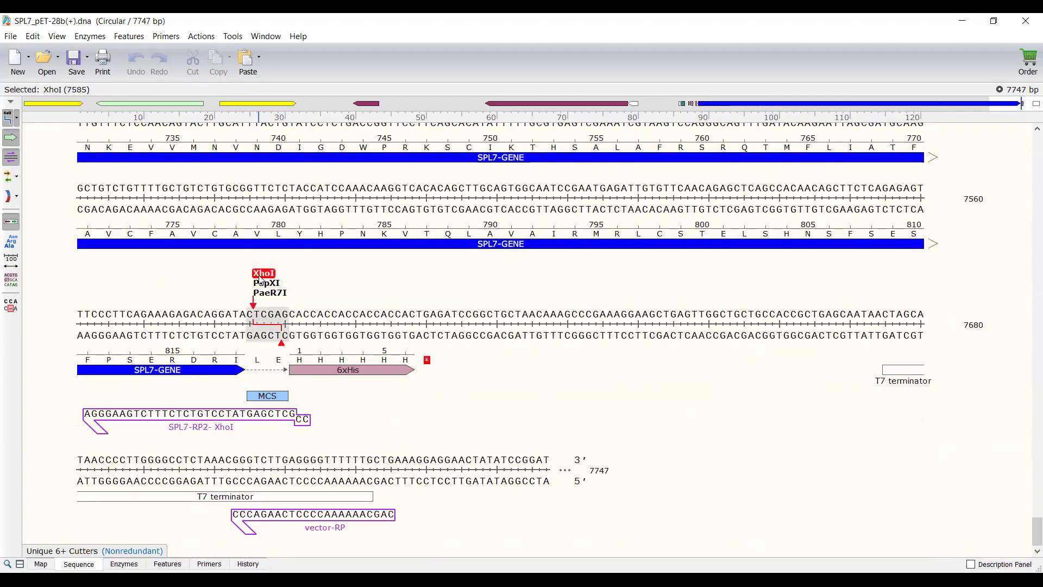
{"action": "mouse_move", "coordinate": [261, 278]}
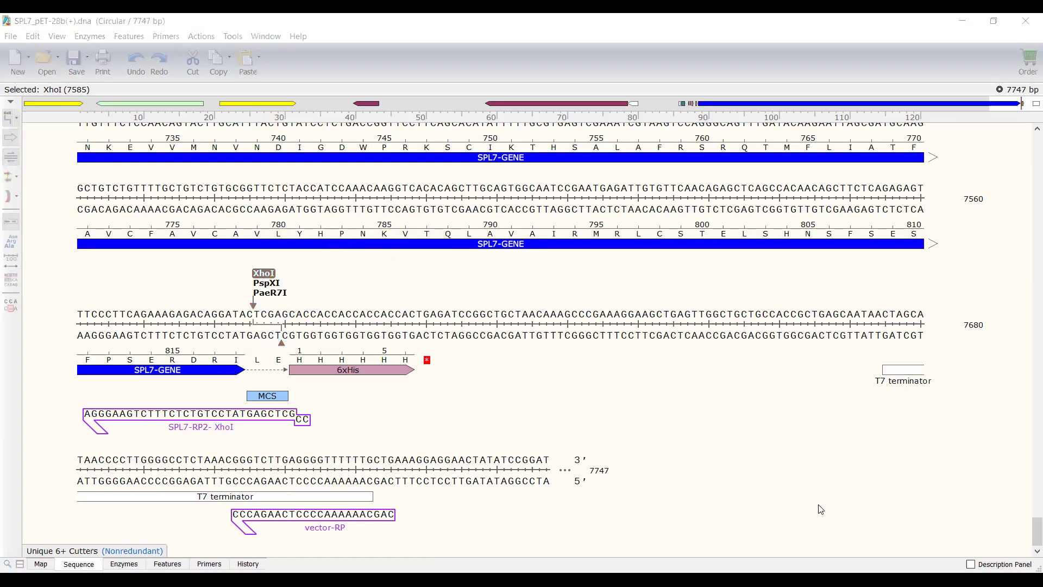
- Check XhoI's 12-base oligo in the cleavage PDF by selecting its CGG flanking bases, and return to the XhoI site in the SPL7_pET-28b(+).dna sequence
{"action": "key", "text": "alt+Tab"}
{"action": "scroll", "coordinate": [408, 370], "scroll_direction": "down", "scroll_amount": 7}
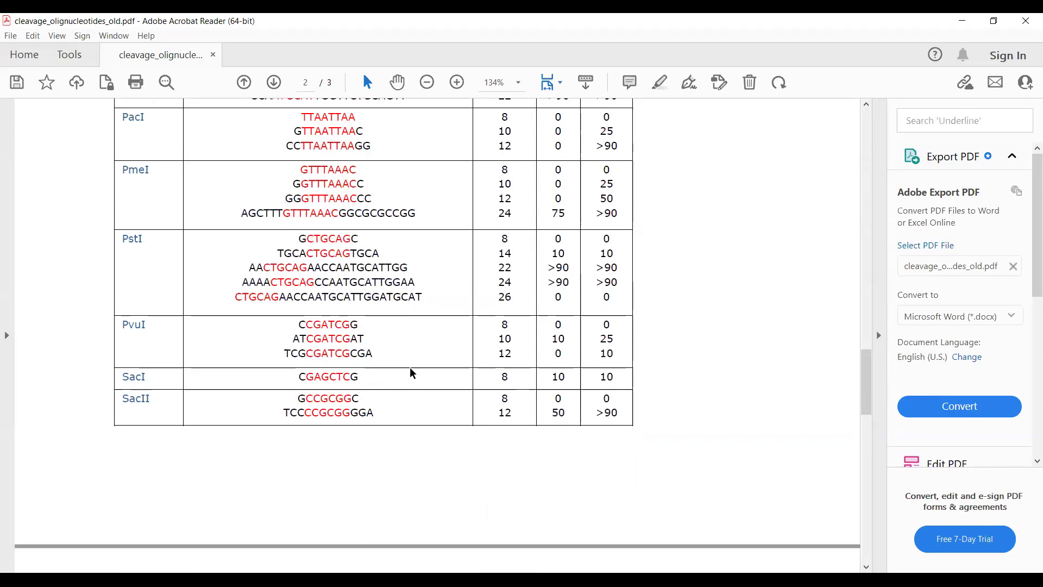
{"action": "scroll", "coordinate": [409, 375], "scroll_direction": "down", "scroll_amount": 5}
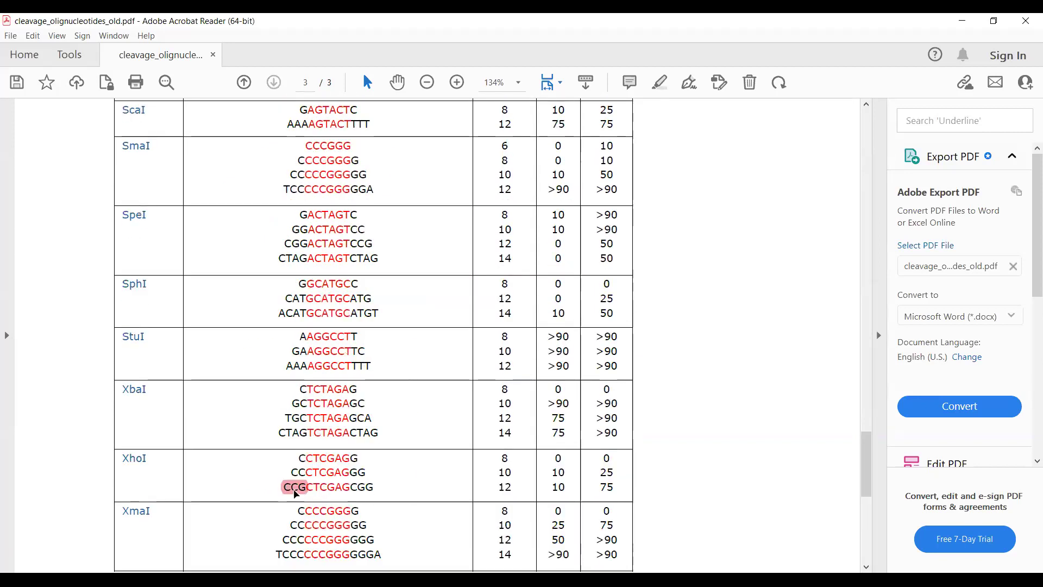
{"action": "left_click_drag", "start_coordinate": [350, 487], "coordinate": [375, 487]}
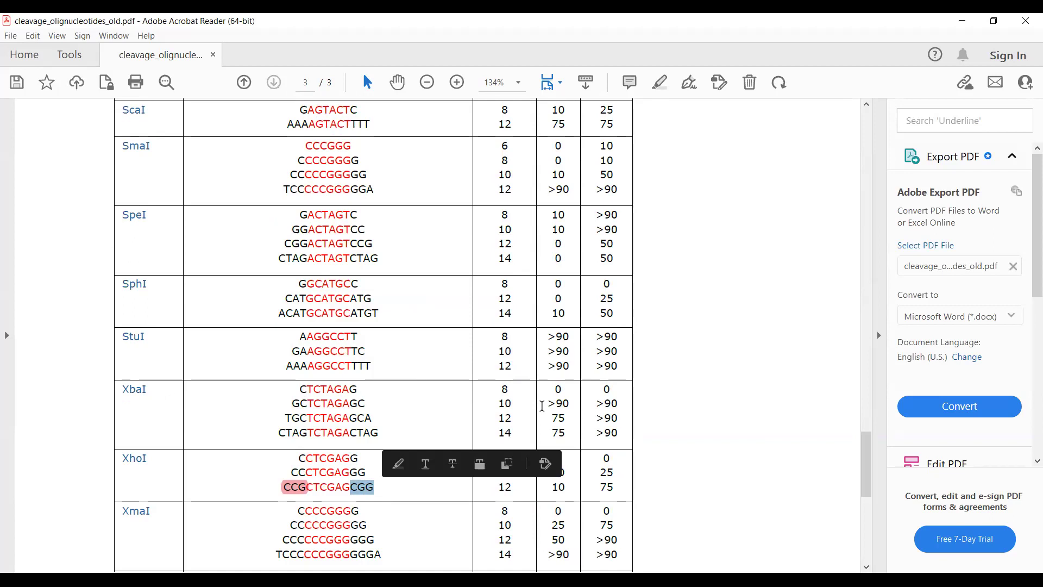
{"action": "scroll", "coordinate": [540, 408], "scroll_direction": "down", "scroll_amount": 4}
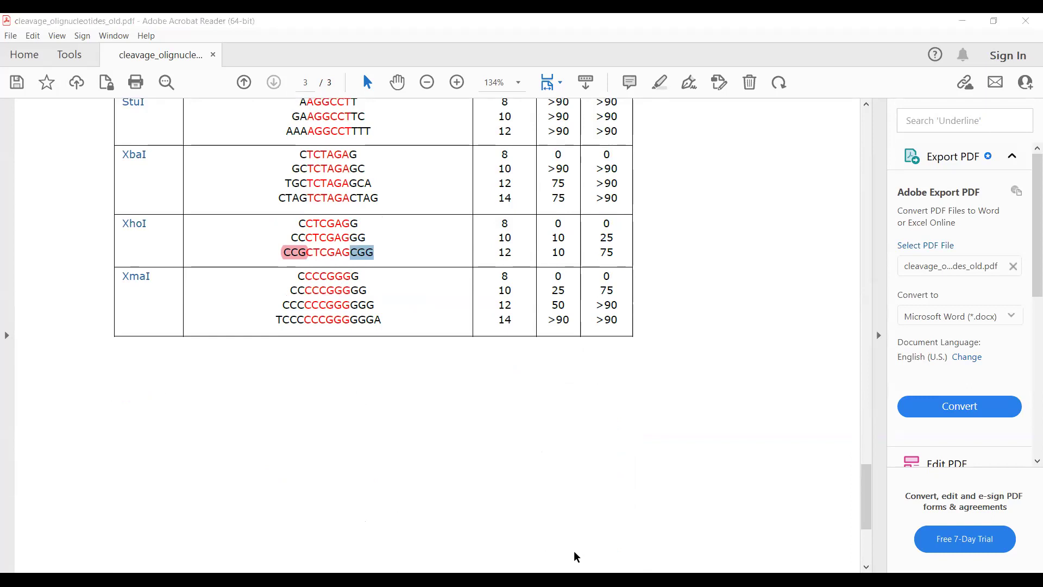
{"action": "key", "text": "alt+Tab"}
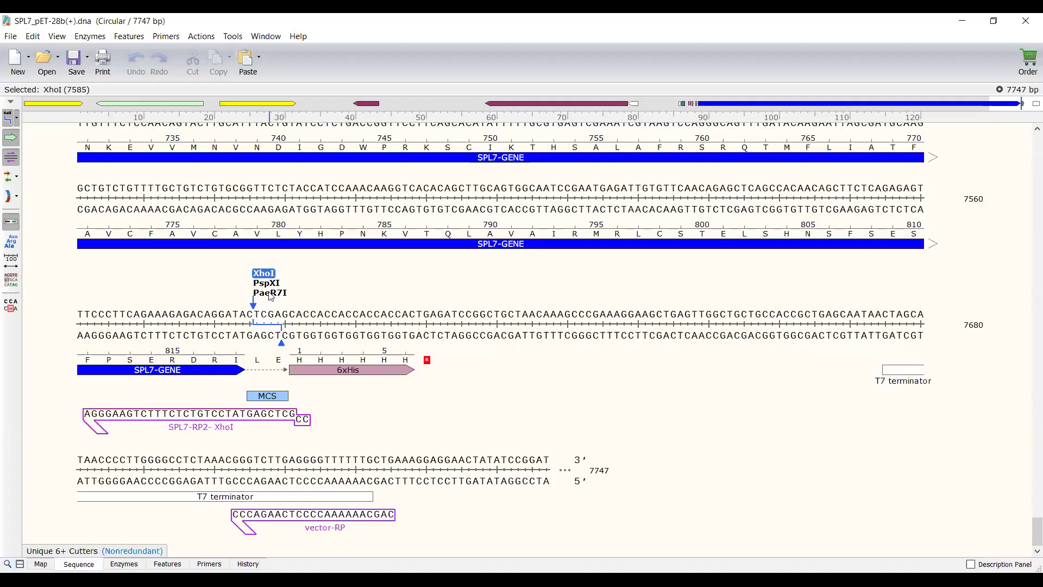
{"action": "left_click", "coordinate": [265, 274]}
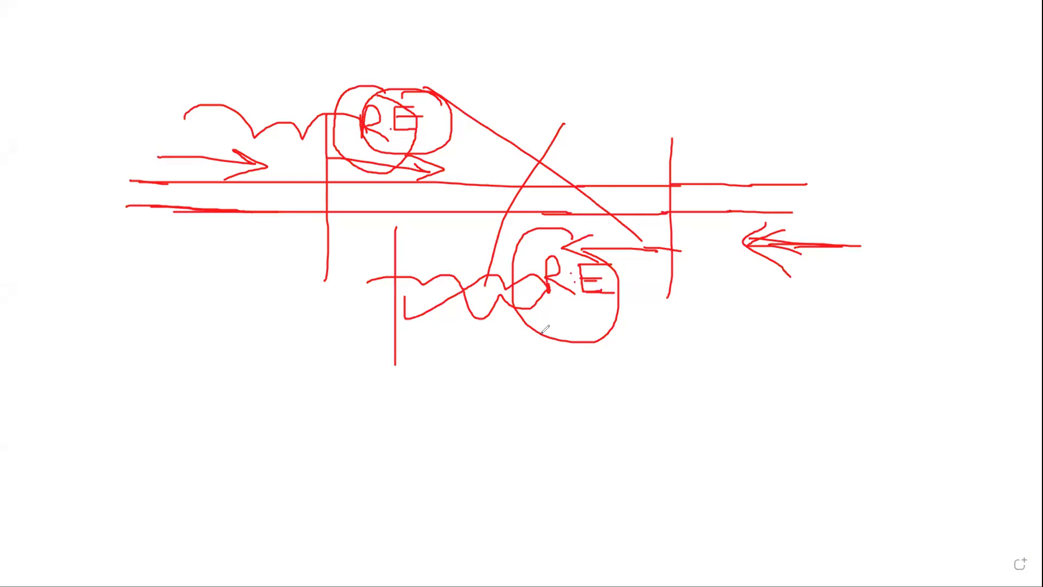
- On the whiteboard sketch, draw arrows pointing down at the lower primer's wavy line and R, and up at the E of its RE label
{"action": "left_click_drag", "start_coordinate": [496, 221], "coordinate": [493, 300]}
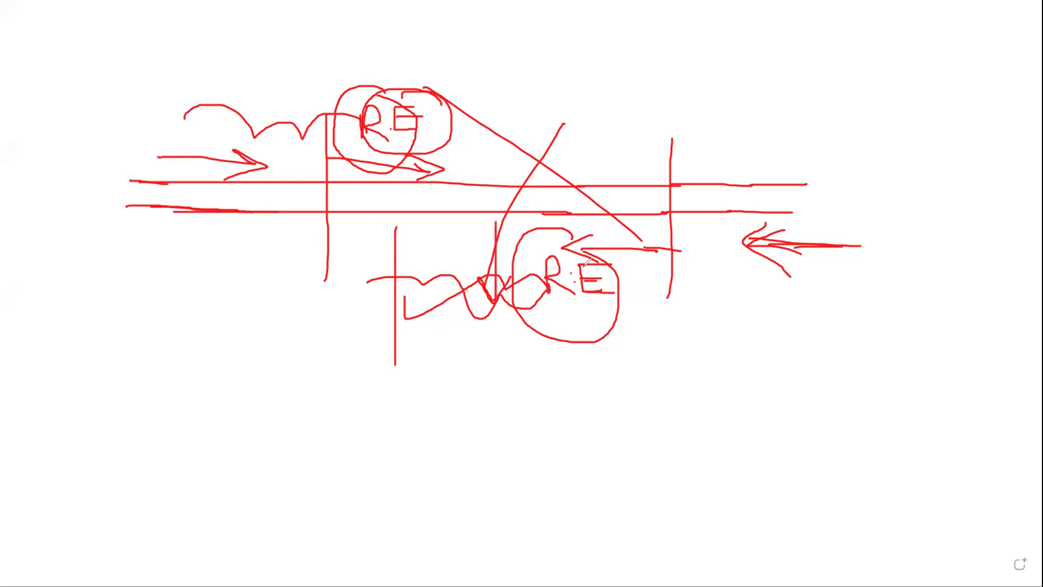
{"action": "left_click", "coordinate": [542, 206]}
{"action": "left_click_drag", "start_coordinate": [542, 206], "coordinate": [545, 251]}
{"action": "left_click_drag", "start_coordinate": [531, 238], "coordinate": [550, 256]}
{"action": "left_click_drag", "start_coordinate": [624, 300], "coordinate": [624, 359]}
{"action": "mouse_move", "coordinate": [598, 321]}
{"action": "left_mouse_down"}
{"action": "mouse_move", "coordinate": [619, 288]}
{"action": "mouse_move", "coordinate": [651, 327]}
{"action": "left_mouse_up"}
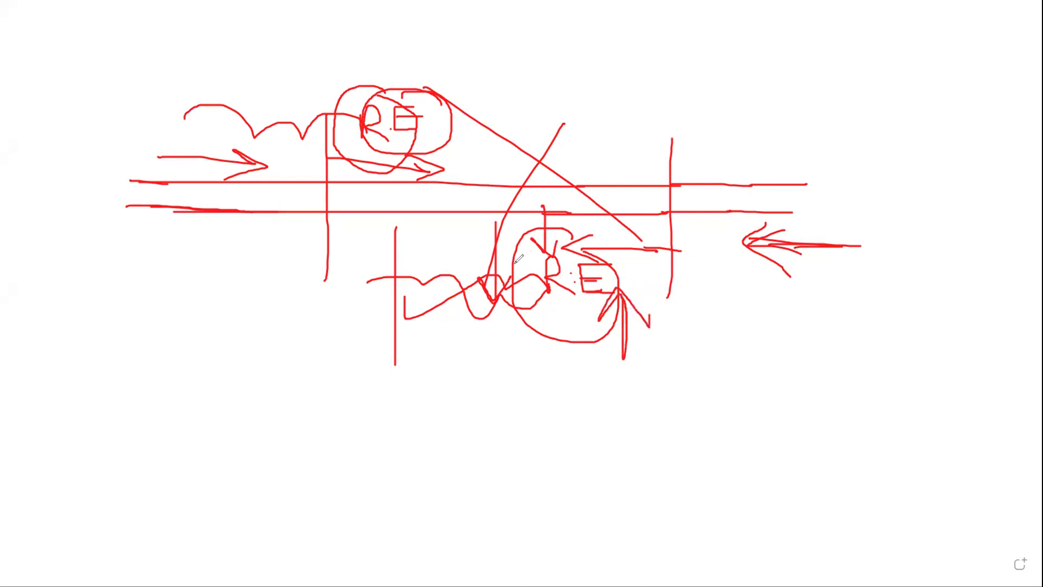
- Draw slanted lines from the lower primer's vertical mark toward its RE label, and add a second wavy line beneath the primer
{"action": "left_click_drag", "start_coordinate": [398, 240], "coordinate": [601, 277]}
{"action": "left_click_drag", "start_coordinate": [455, 255], "coordinate": [387, 257]}
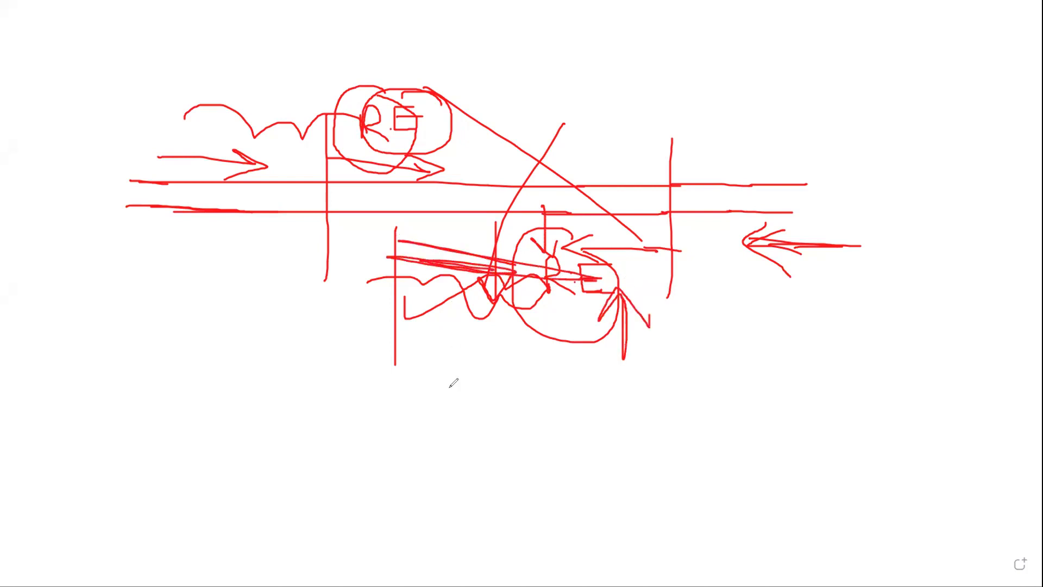
{"action": "mouse_move", "coordinate": [382, 323]}
{"action": "left_mouse_down"}
{"action": "mouse_move", "coordinate": [403, 309]}
{"action": "mouse_move", "coordinate": [540, 321]}
{"action": "left_mouse_up"}
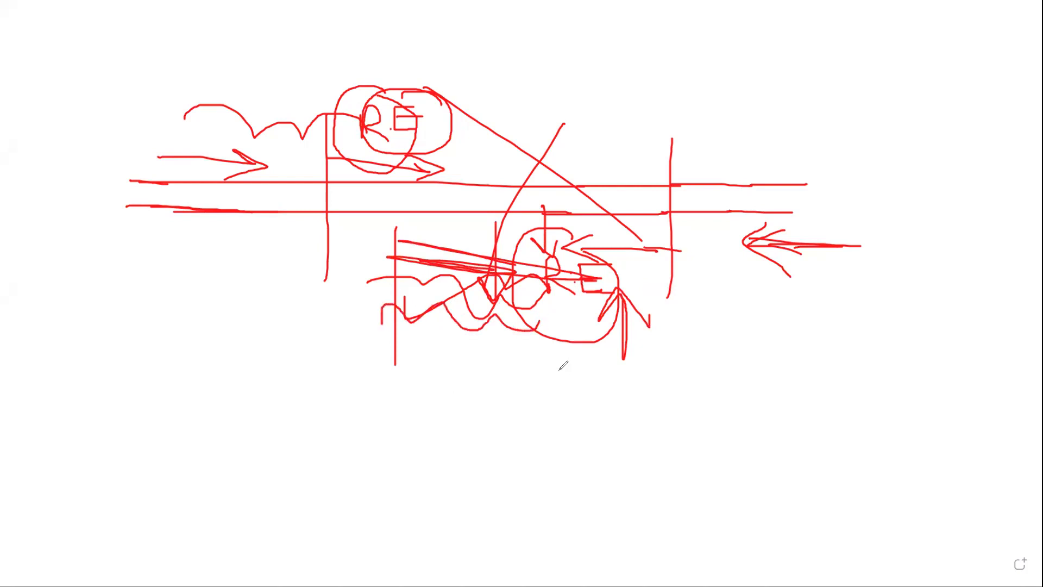